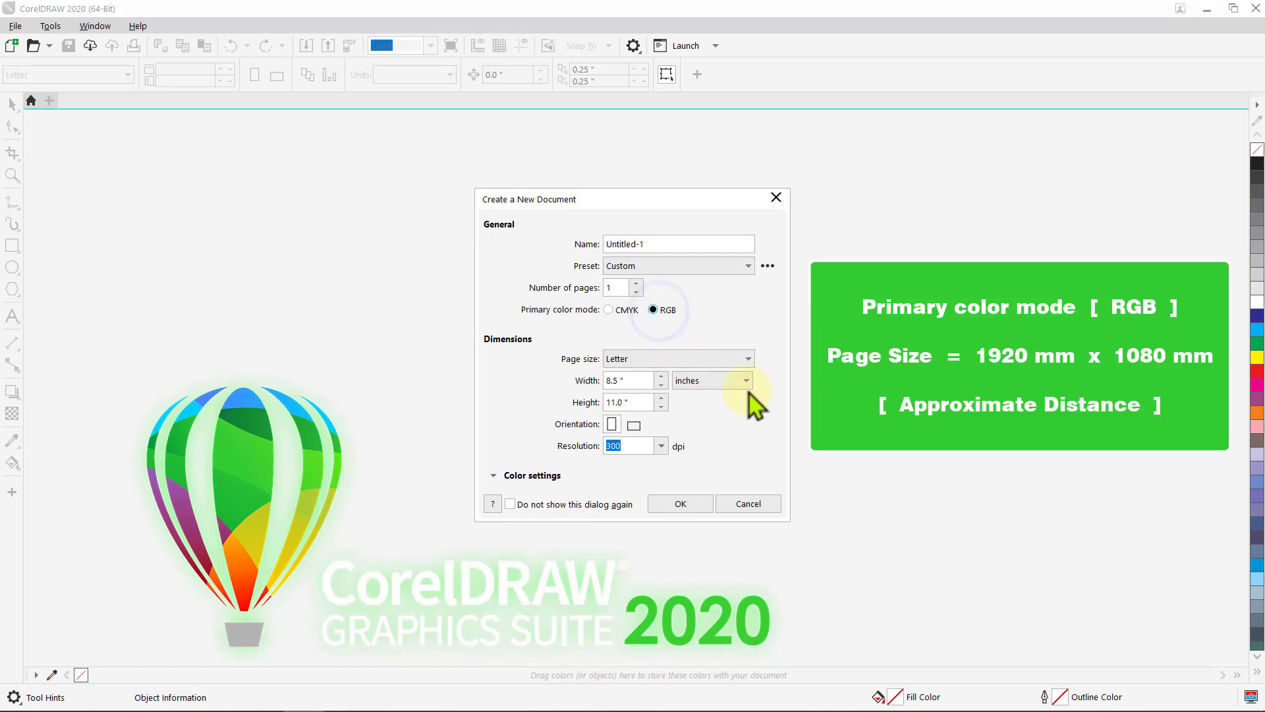
- Create the new document with millimetre units and a page size of 1920 mm wide by 1080 mm high
click(747, 382)
click(712, 407)
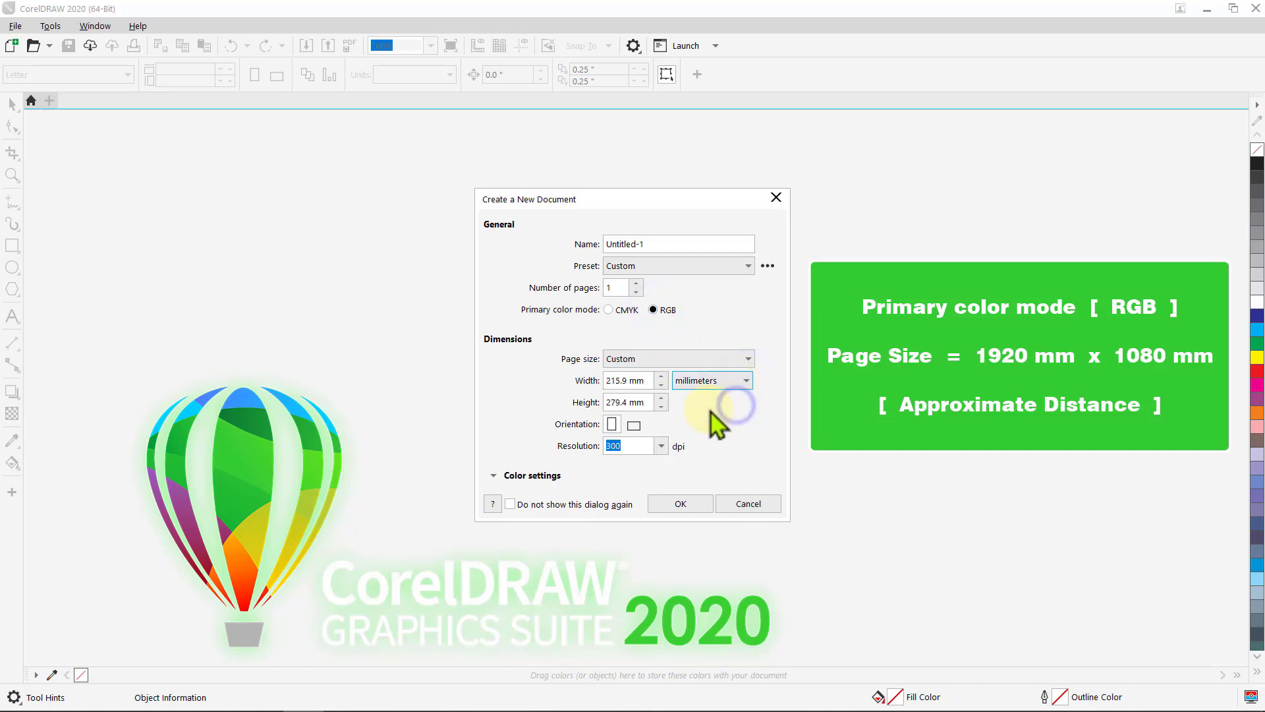
click(652, 382)
text(1920)
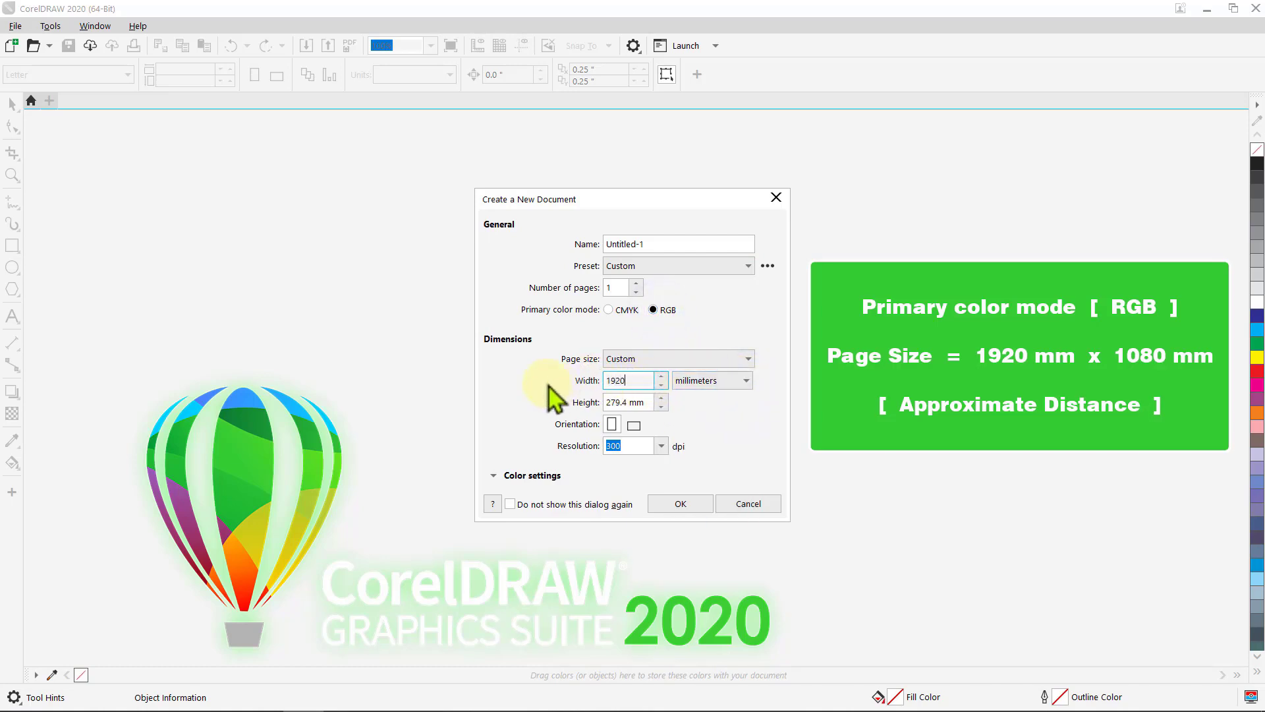
drag(649, 401, 548, 403)
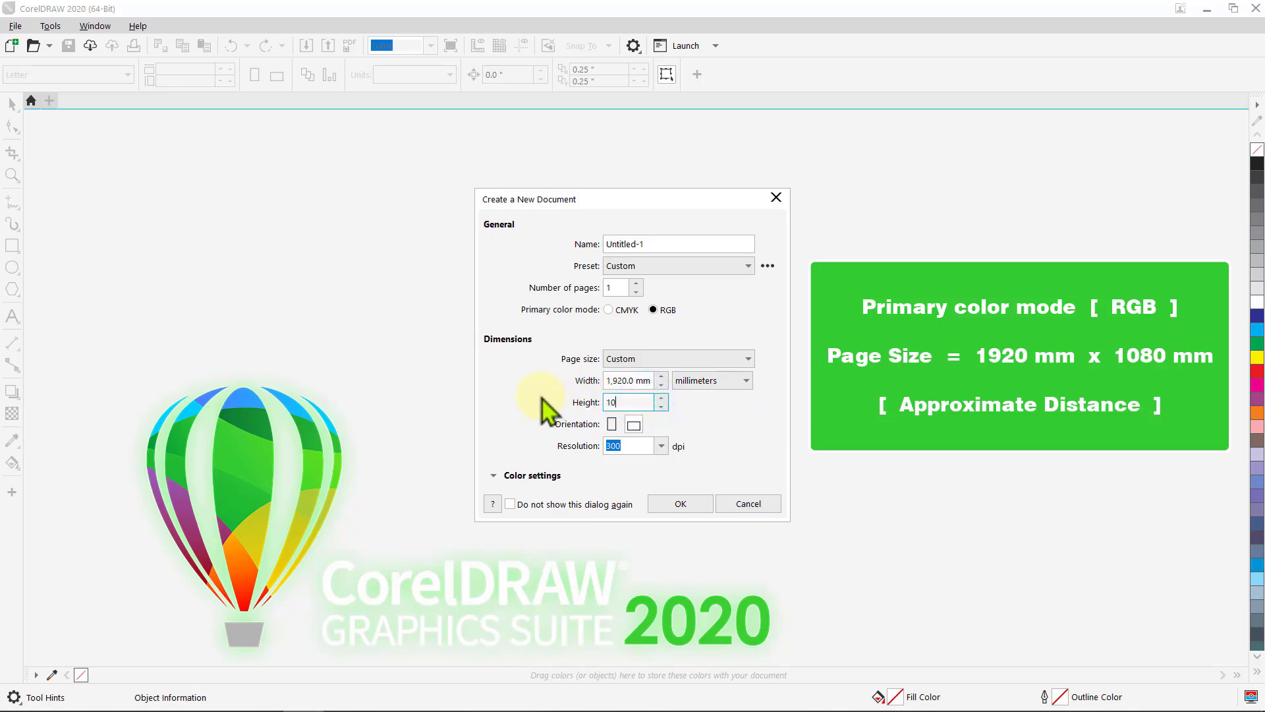
click(674, 507)
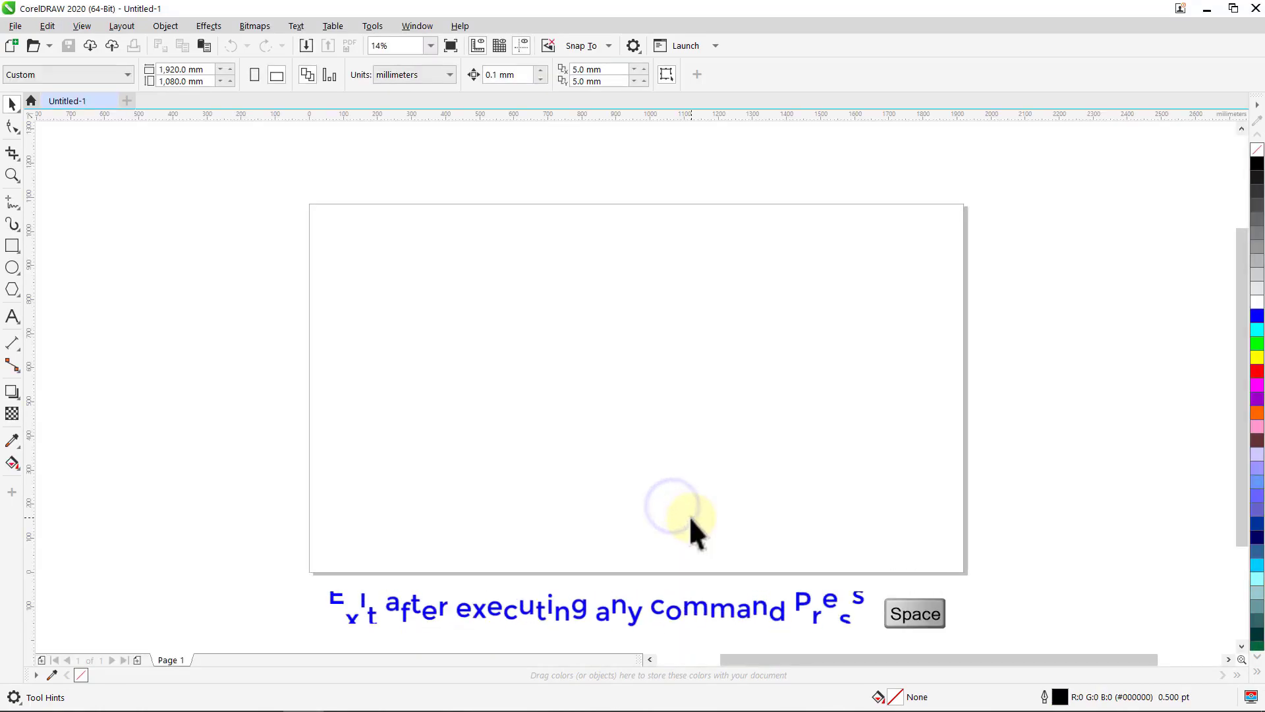
- Set the default button size of the toolbars to Medium
click(417, 26)
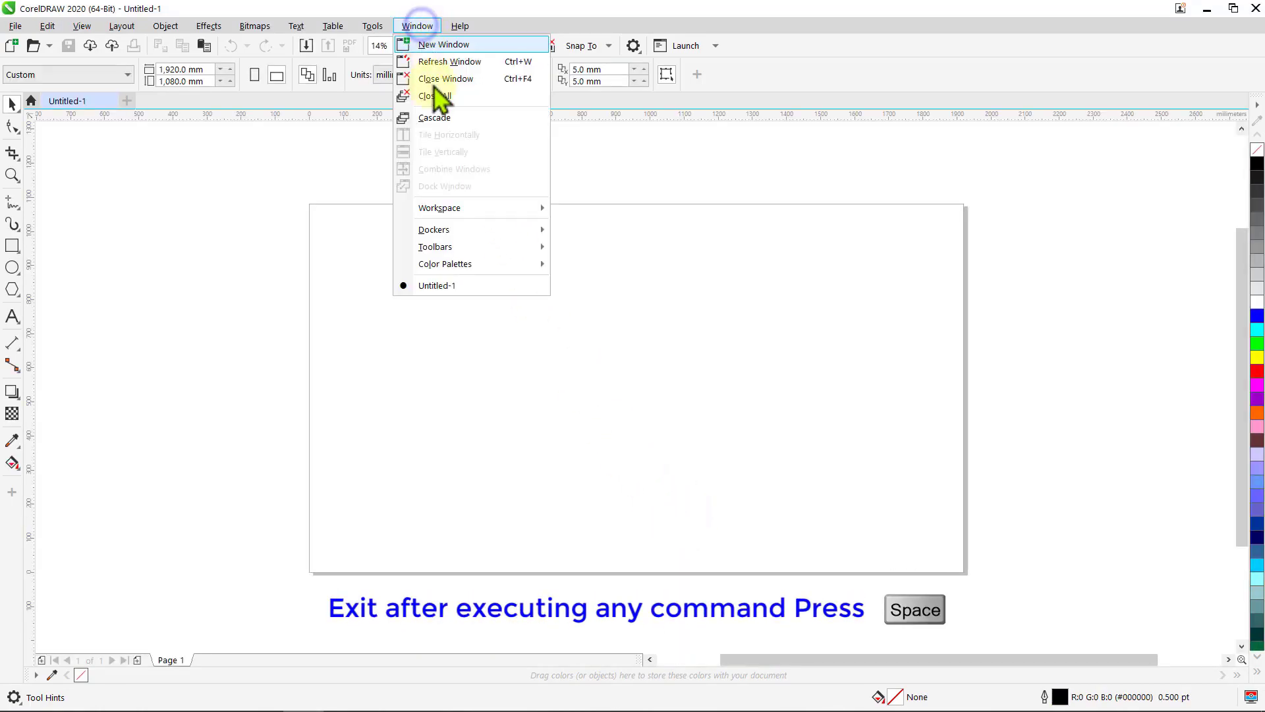
mouse_move(456, 251)
mouse_move(704, 251)
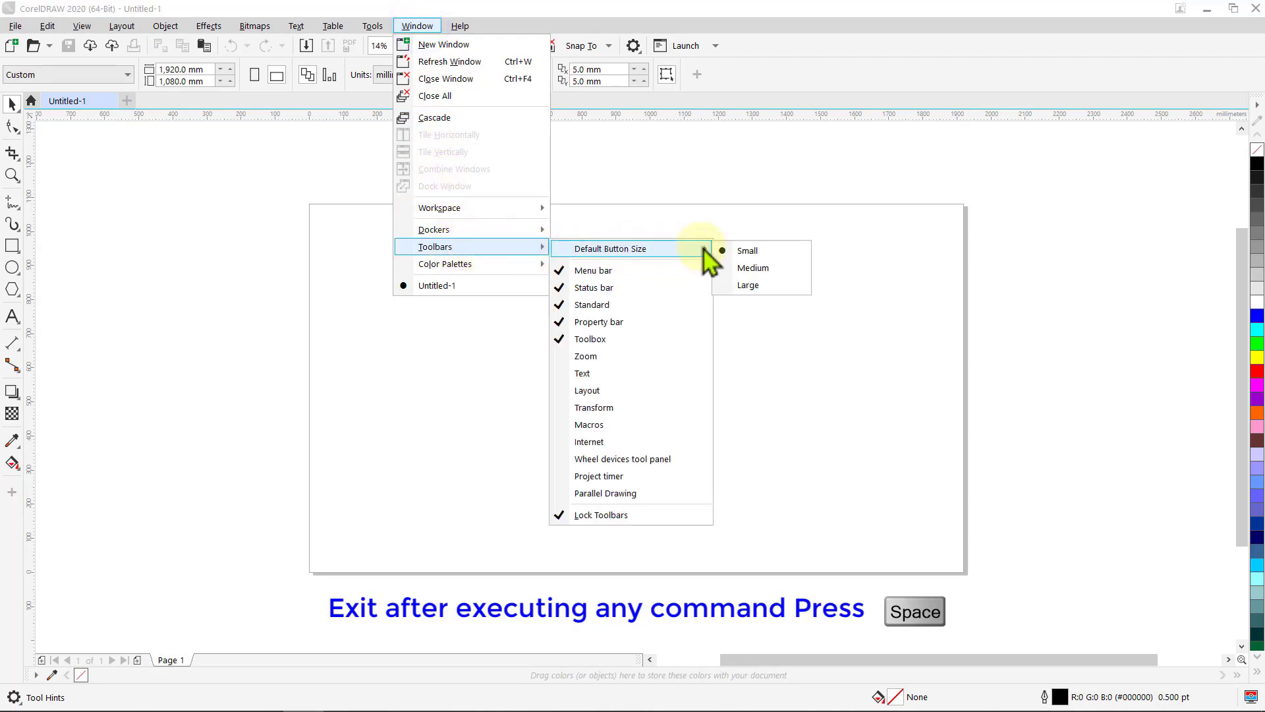
click(789, 270)
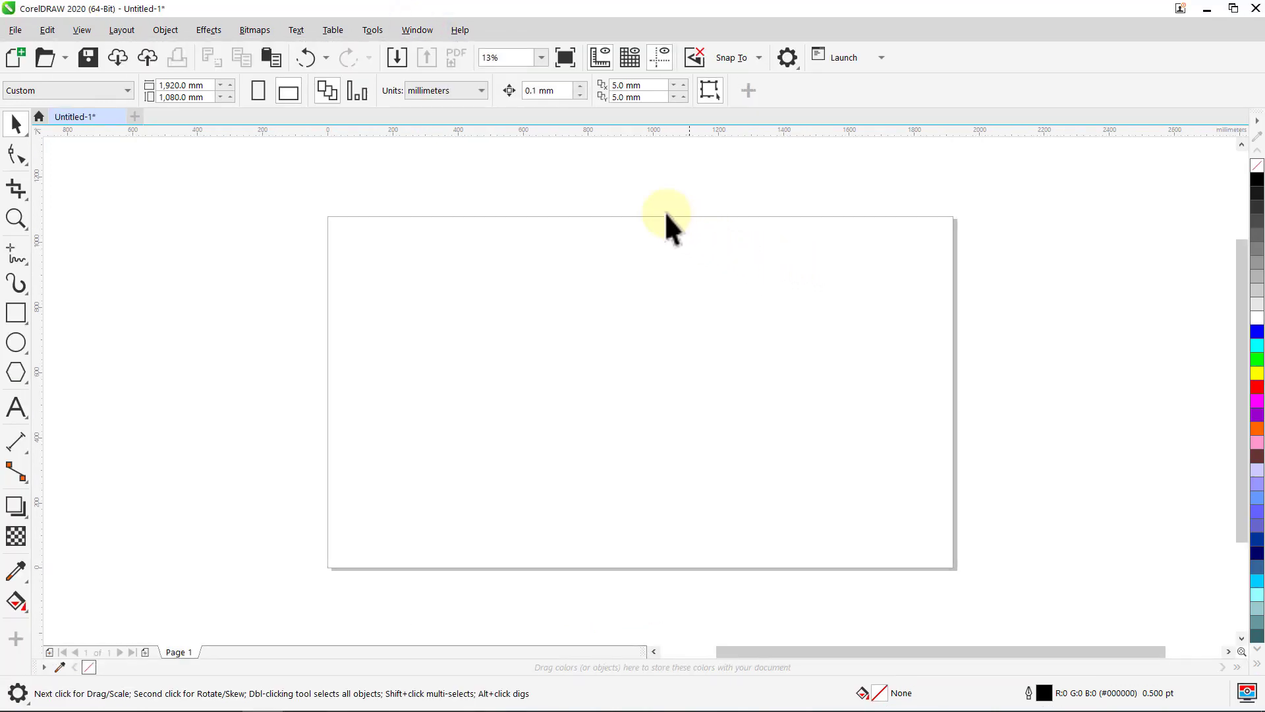
- Set the document's default outline width for graphic objects to 1.0 pt for drawing ellipses
text(175)
key(Return)
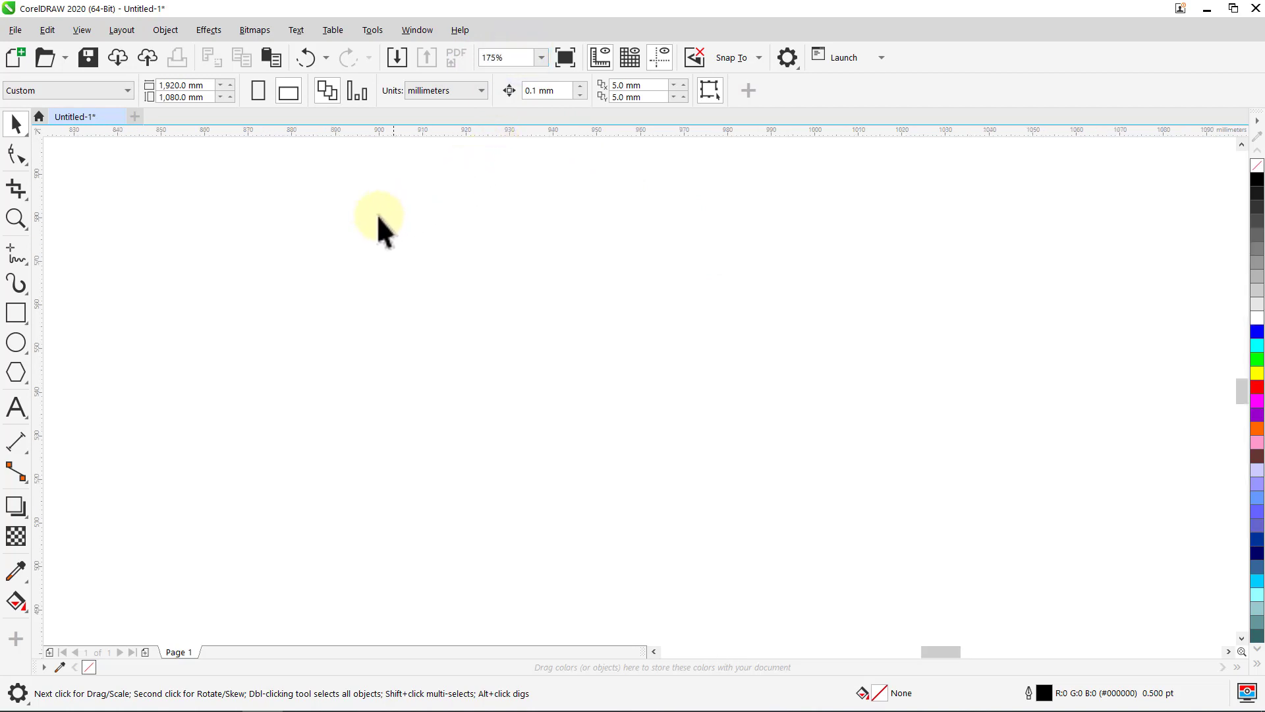
click(22, 350)
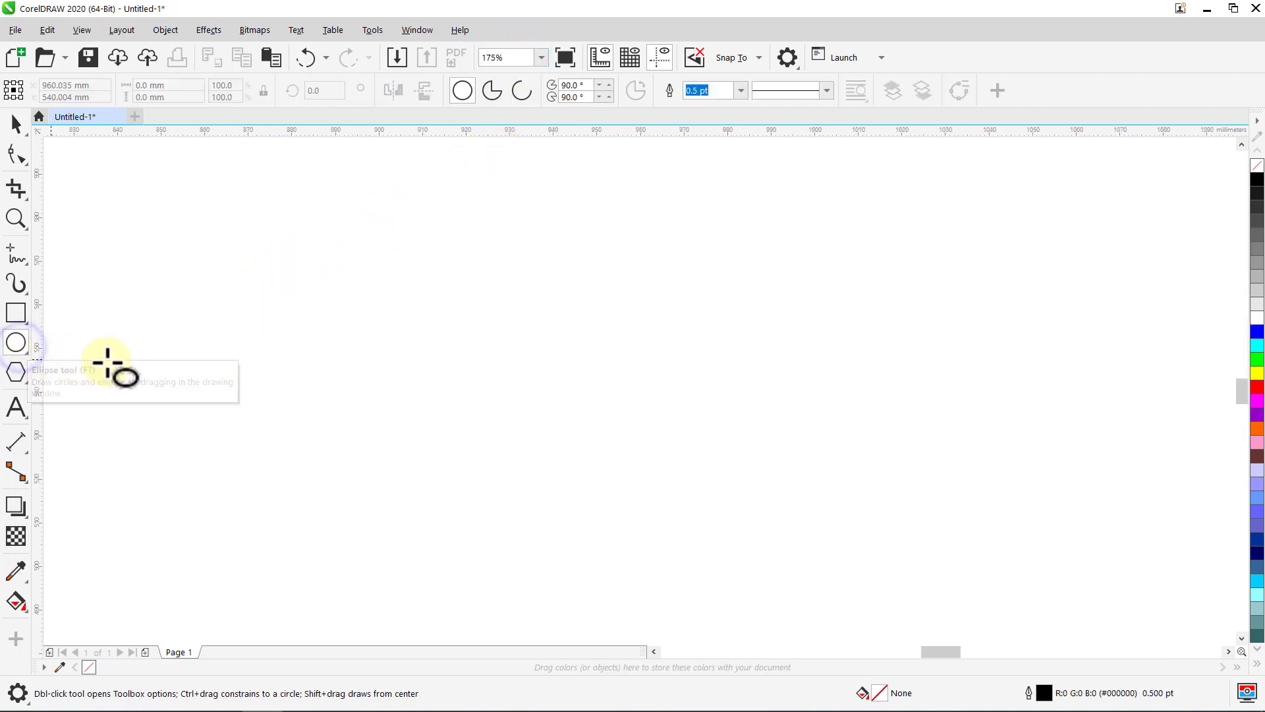
click(740, 92)
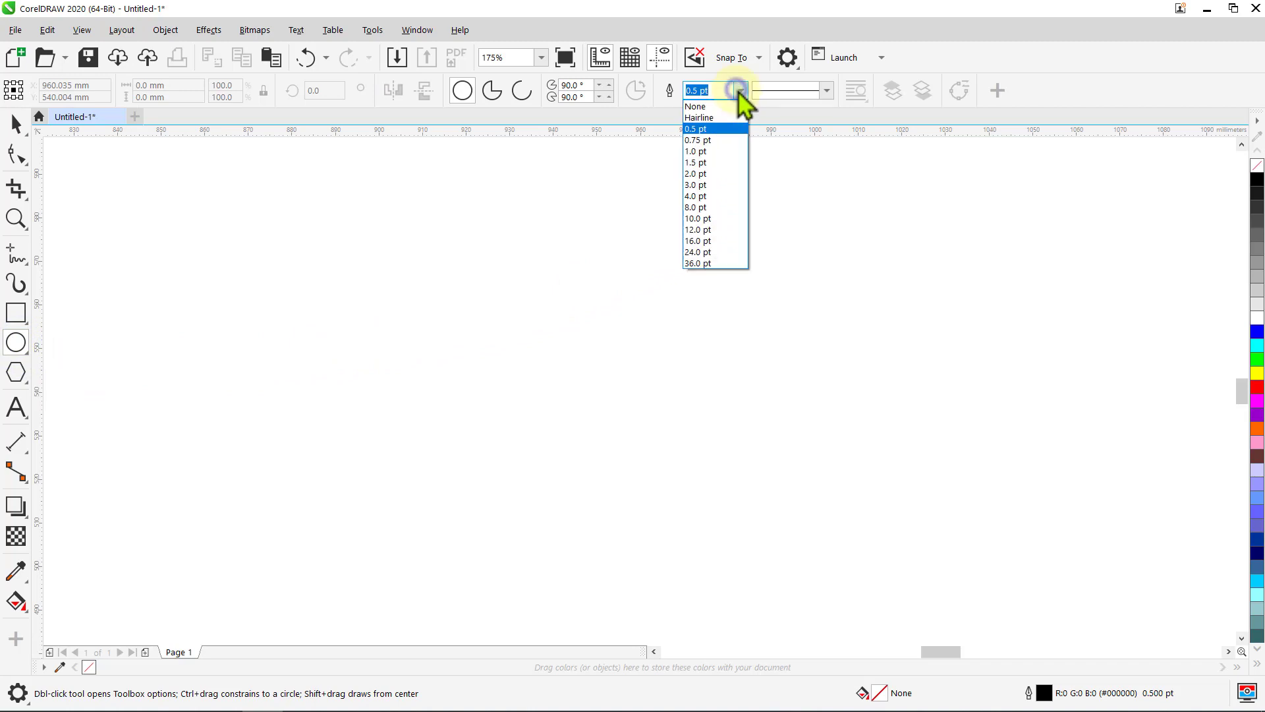
click(722, 163)
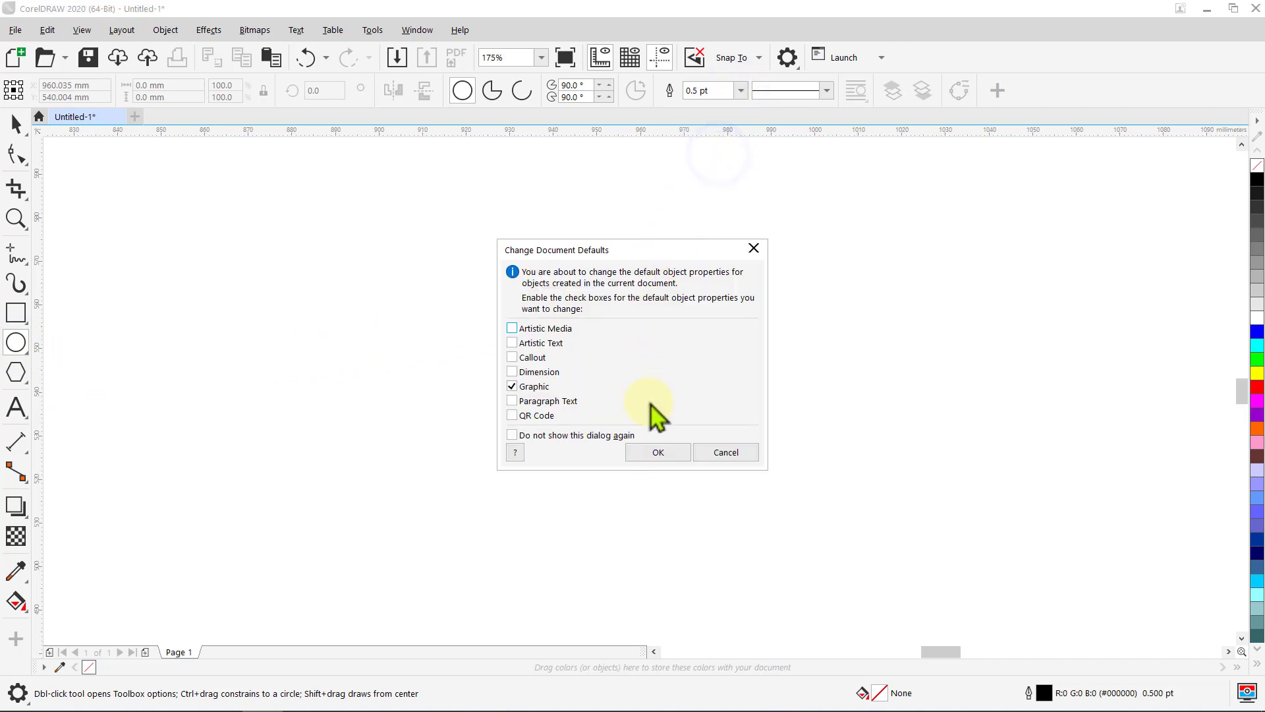
click(653, 444)
- Draw a circle from the page centre and set its diameter to 100 mm with the proportions locked
drag(638, 393, 856, 394)
key(space)
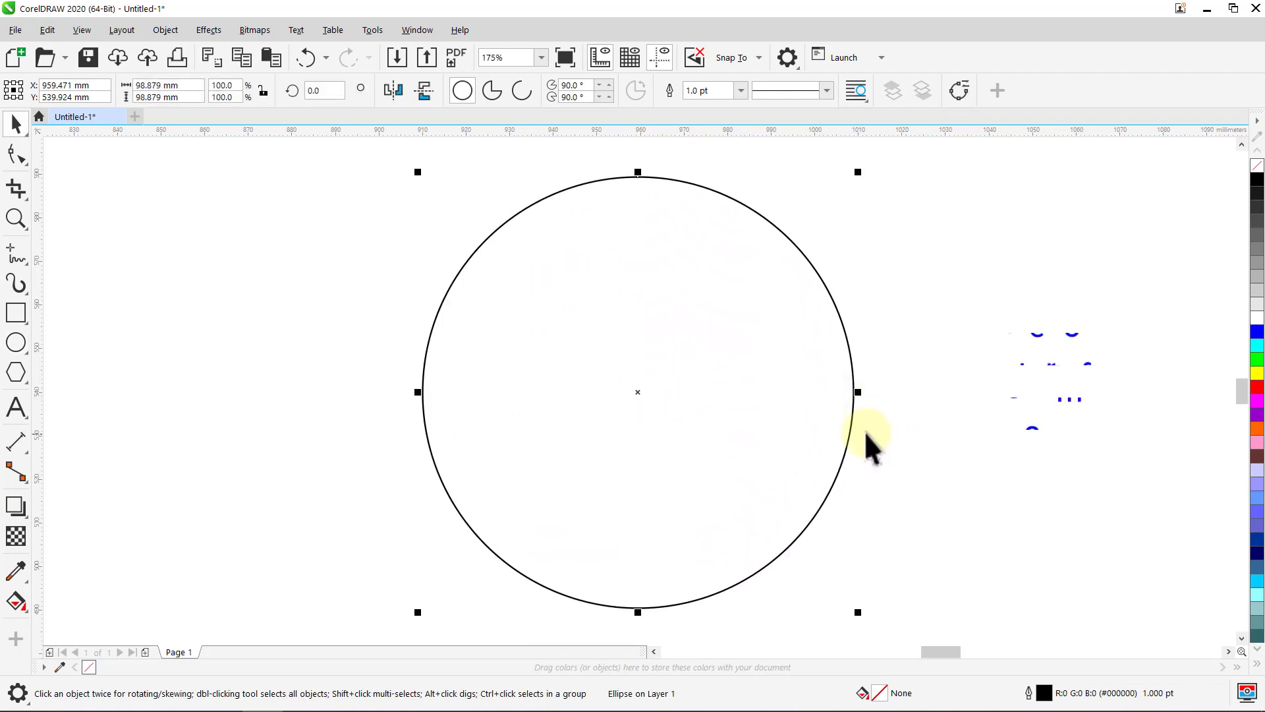
click(263, 92)
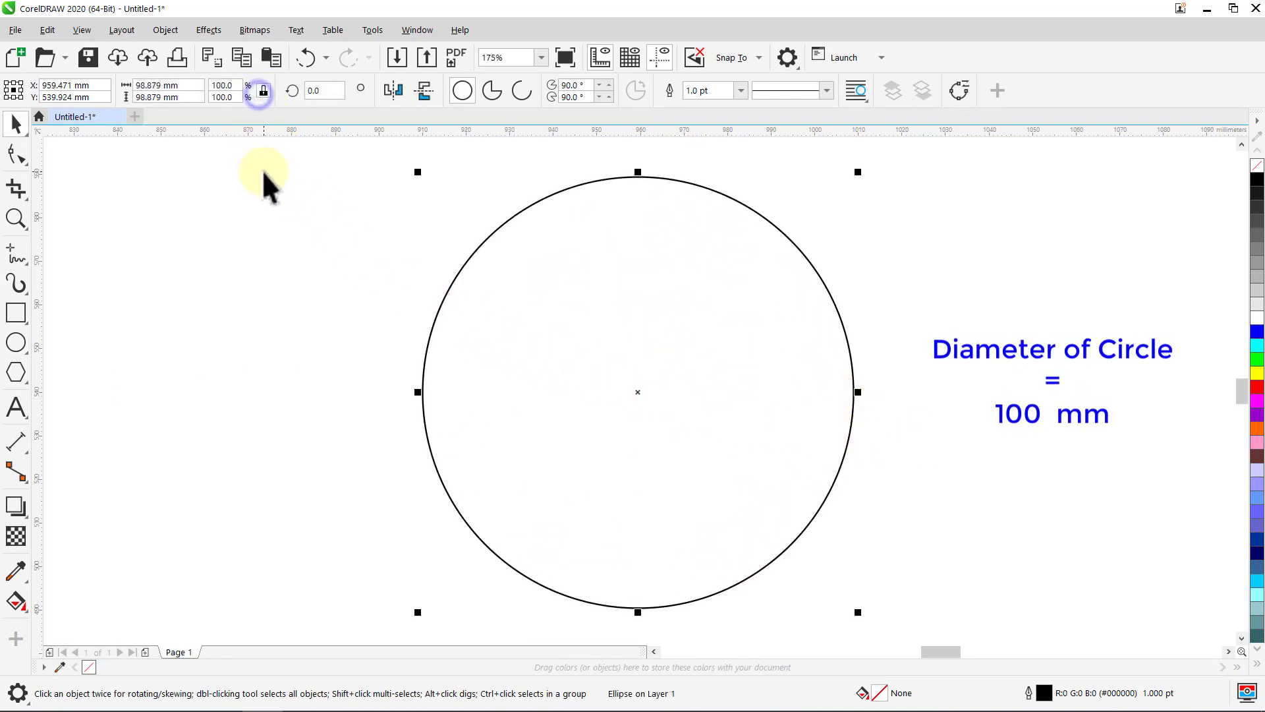
click(188, 97)
text(10)
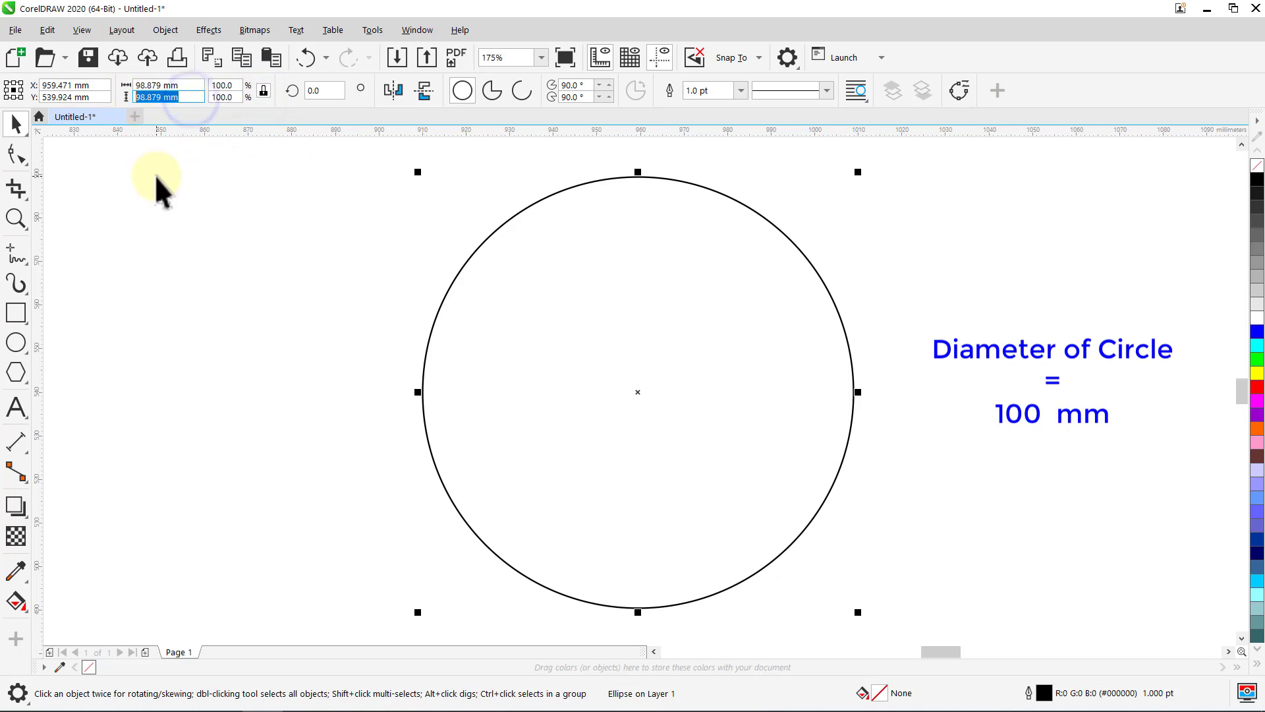
text(0)
key(Return)
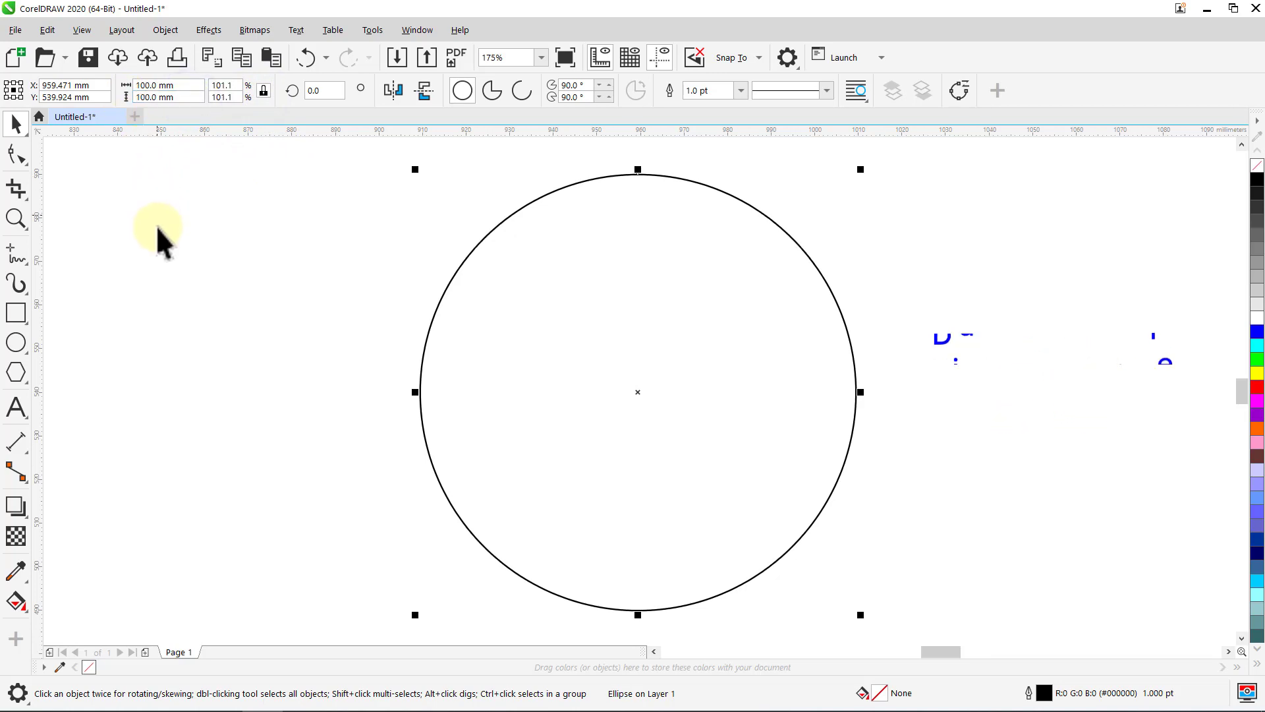
- Apply an inside contour to the circle with 8 steps and a 4.7 mm offset
click(23, 510)
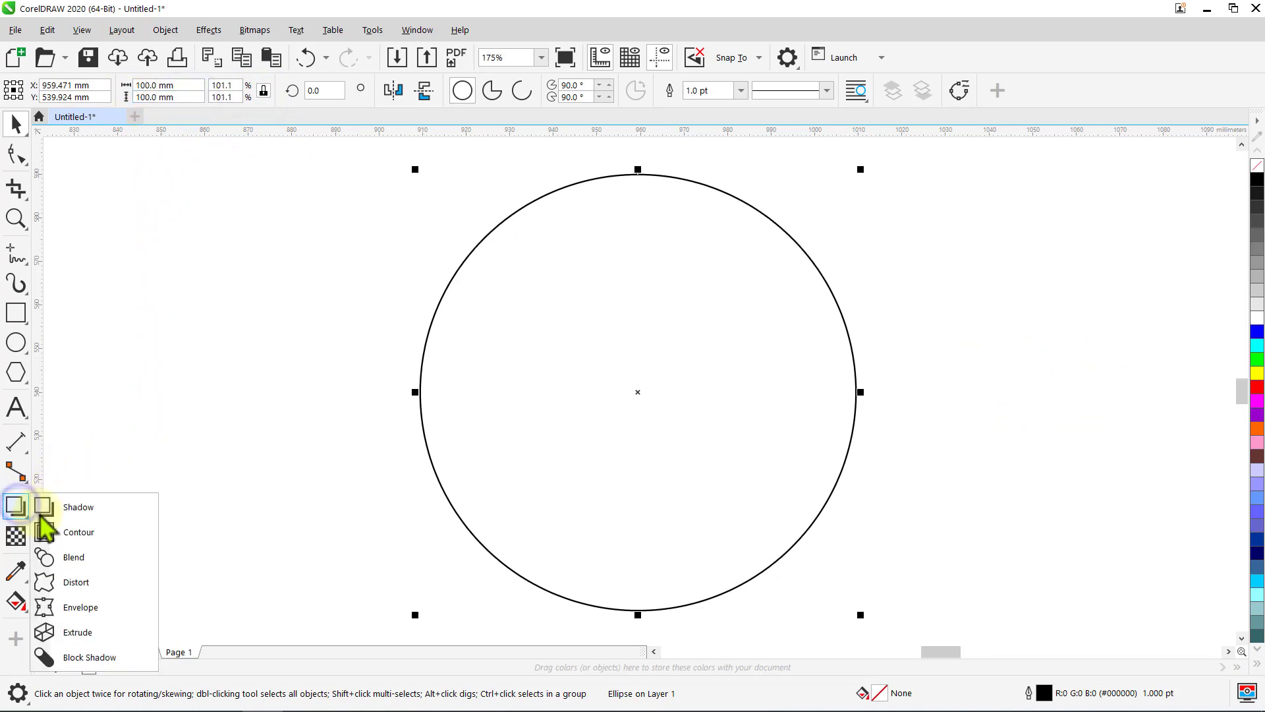
click(89, 531)
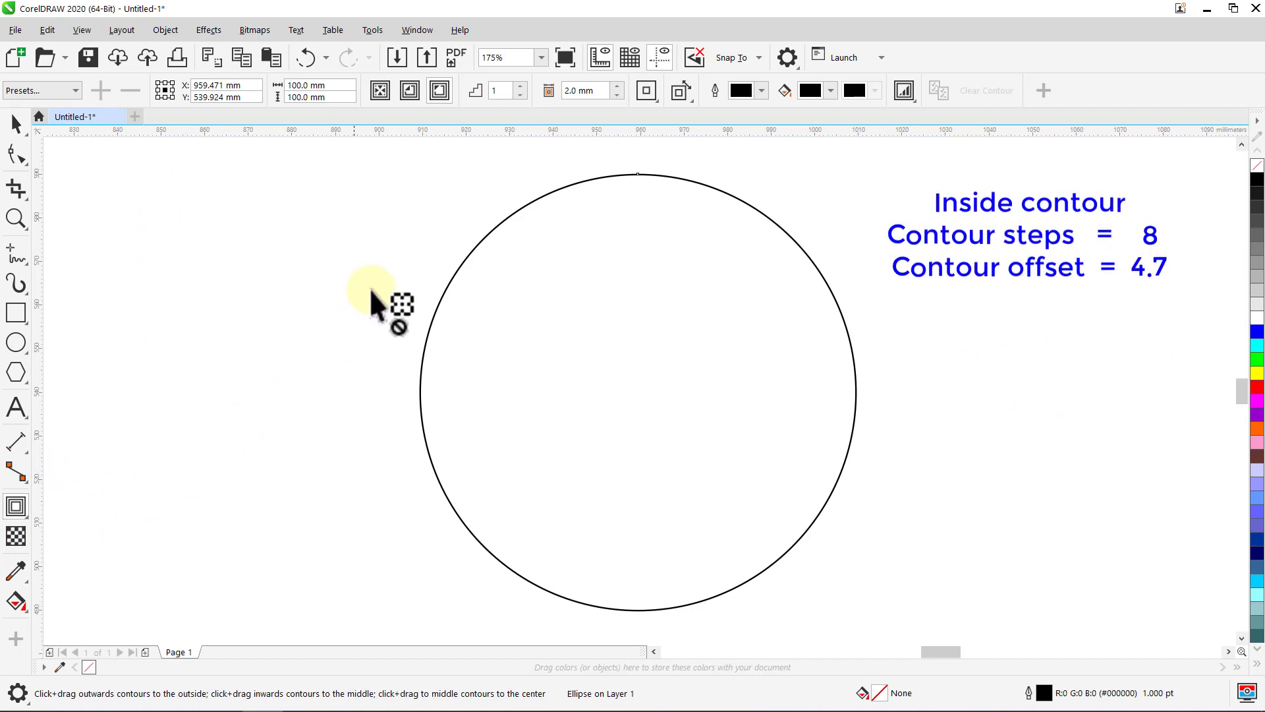
click(409, 90)
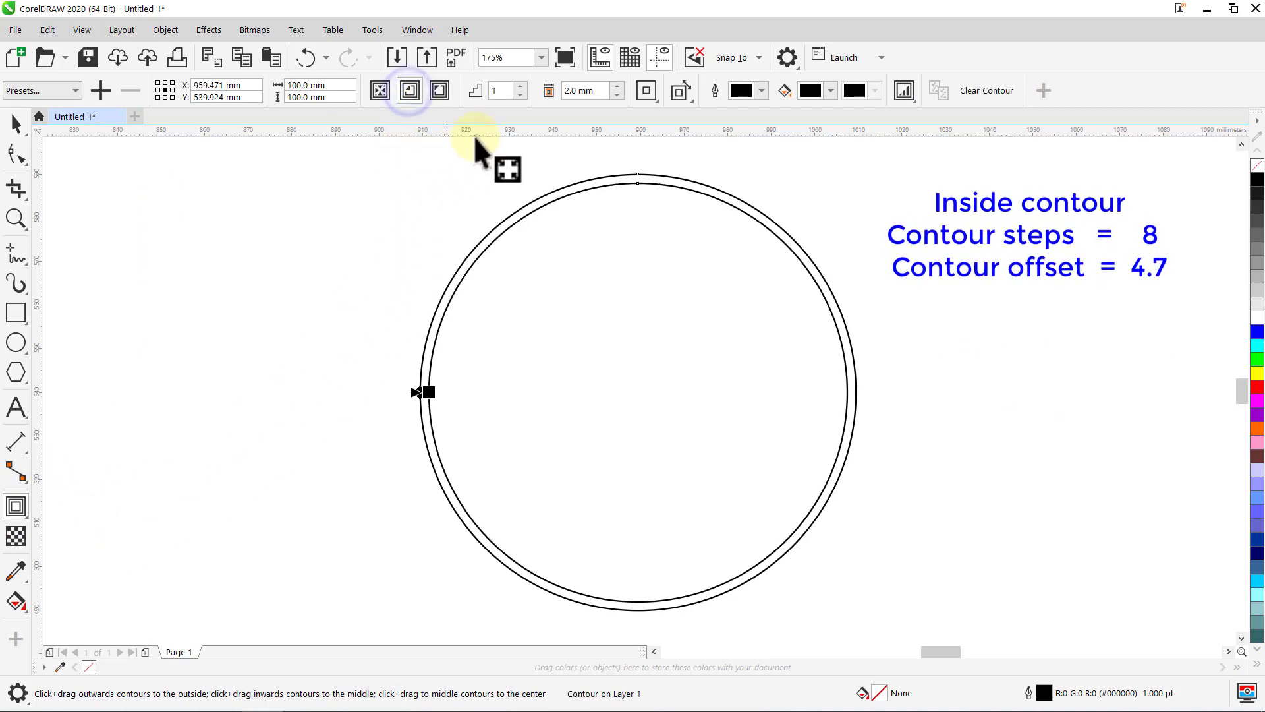
text(8)
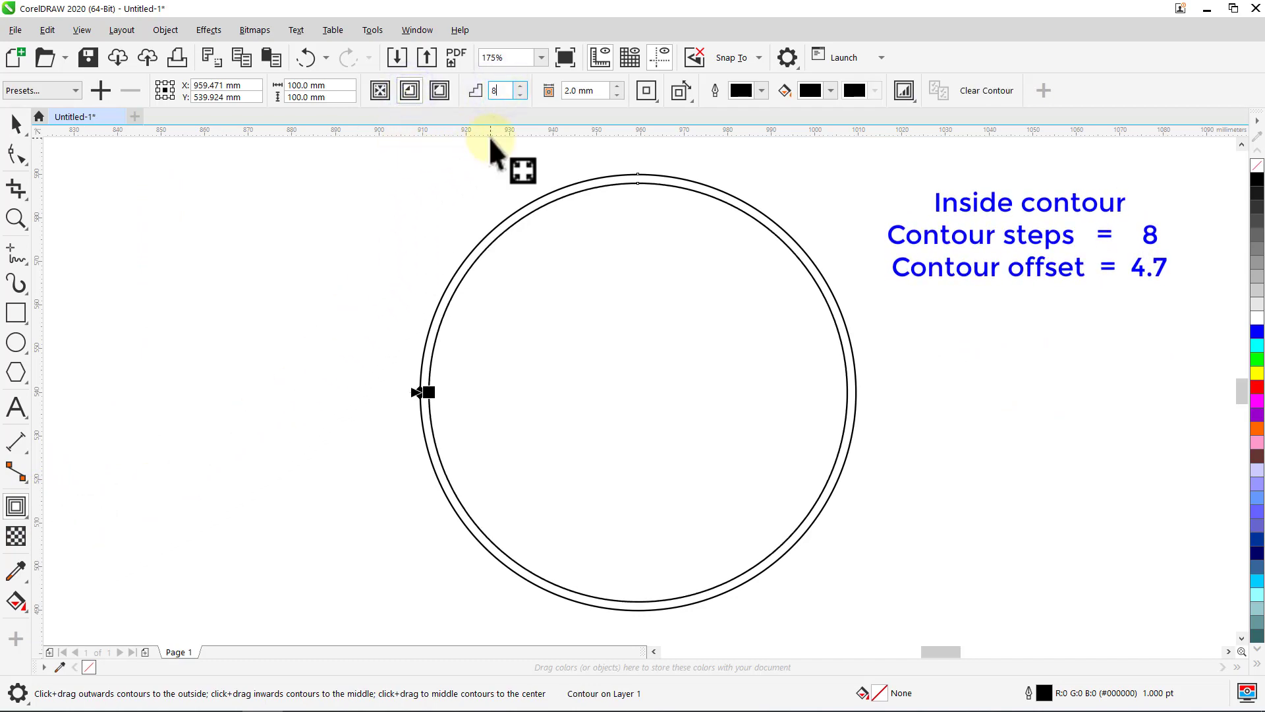
key(Return)
triple_click(600, 92)
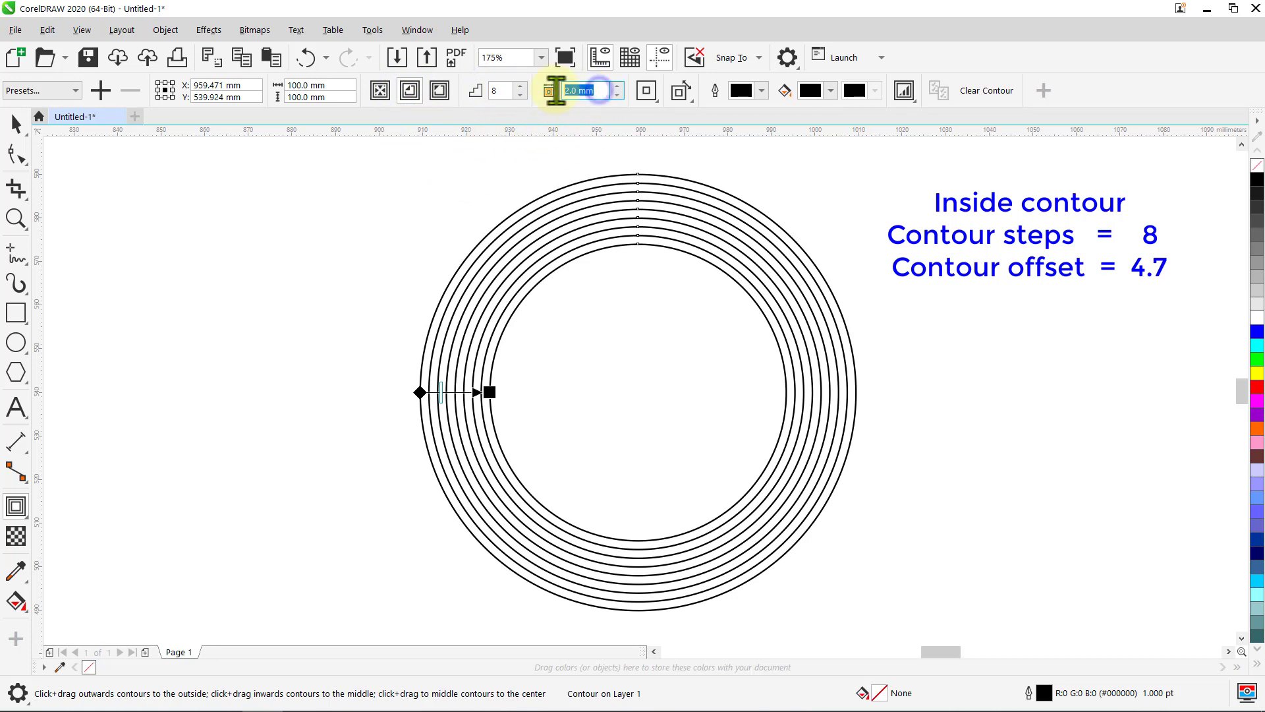
text(4.7)
key(Return)
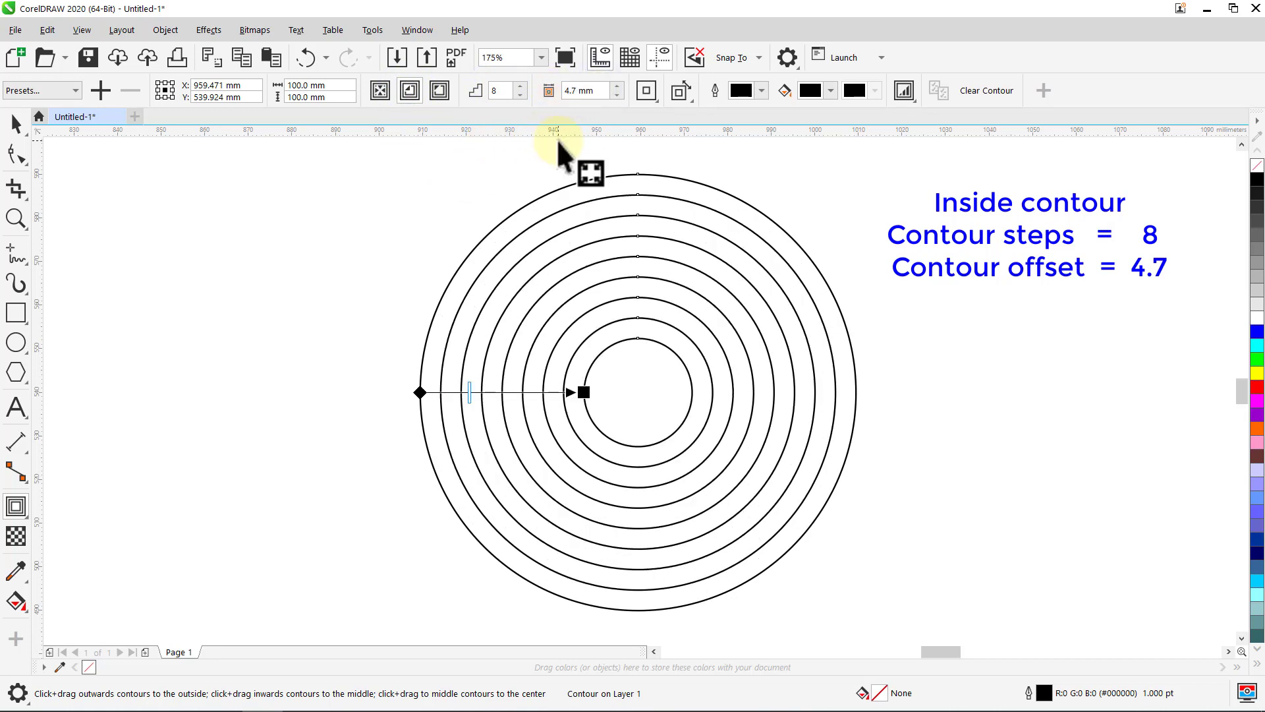
- Break the circle's contour apart from the original outer circle and clear the selection
click(16, 124)
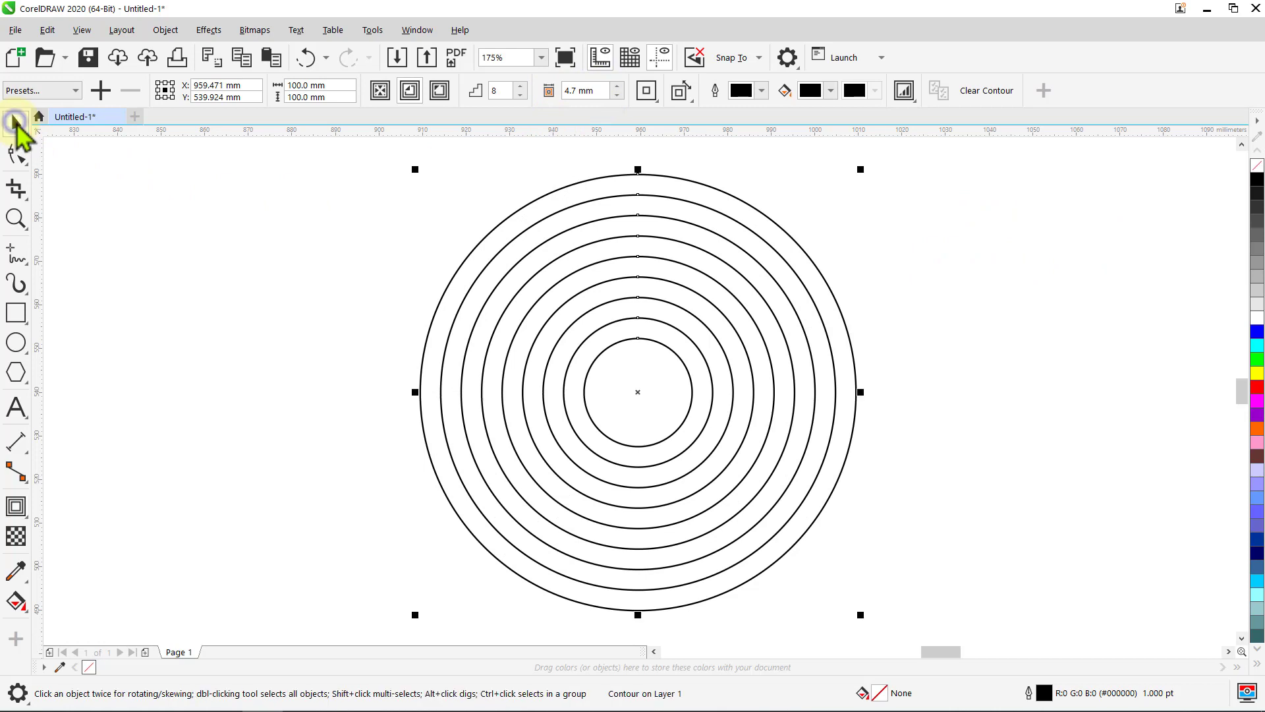
click(142, 189)
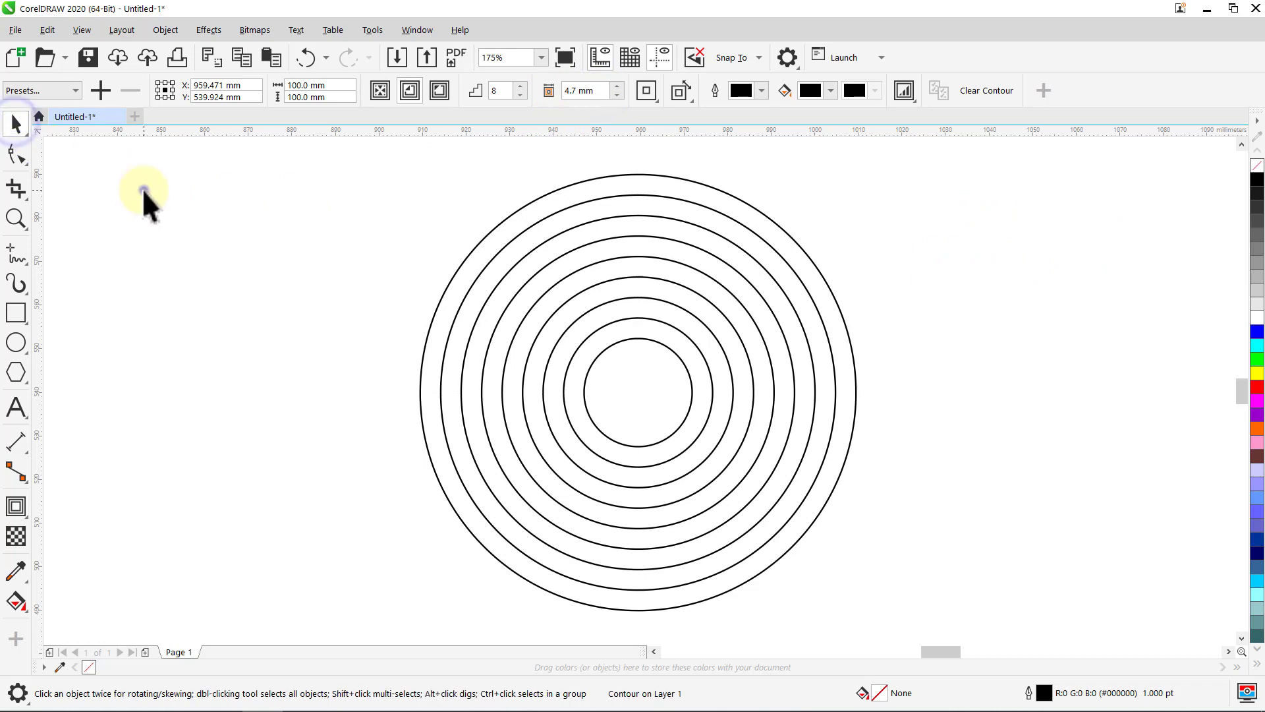
right_click(503, 245)
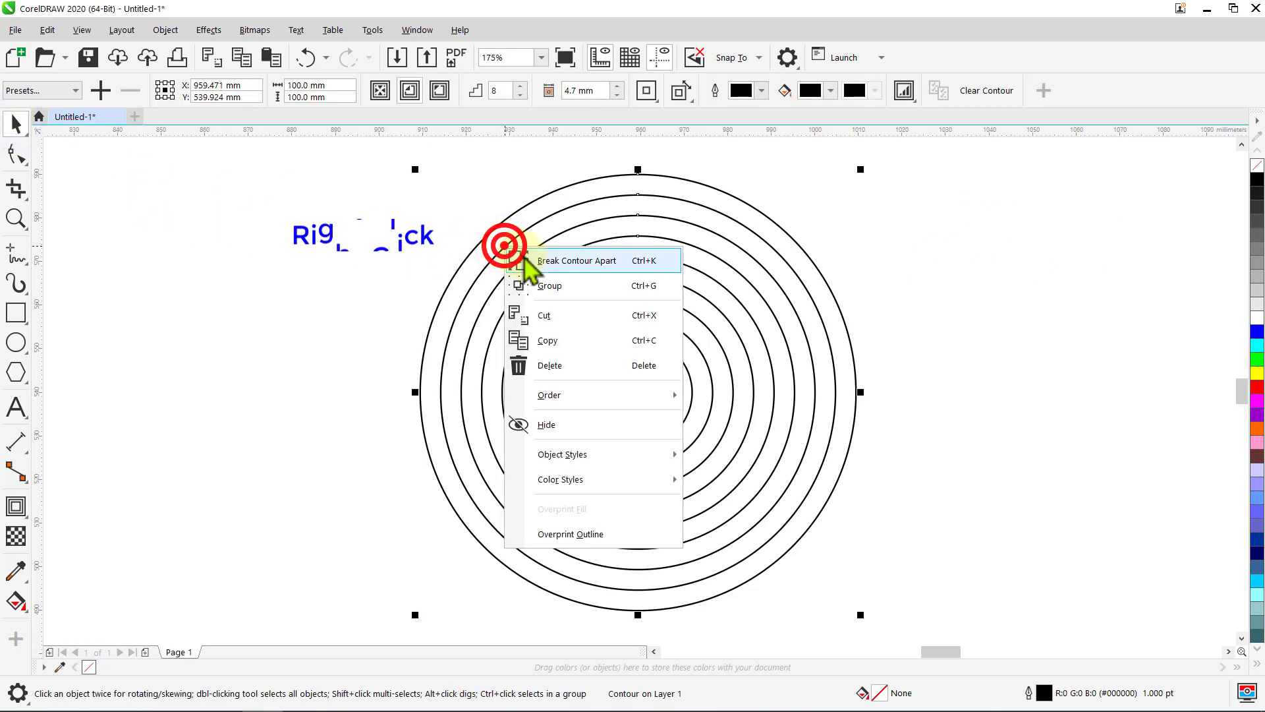
click(520, 260)
click(444, 204)
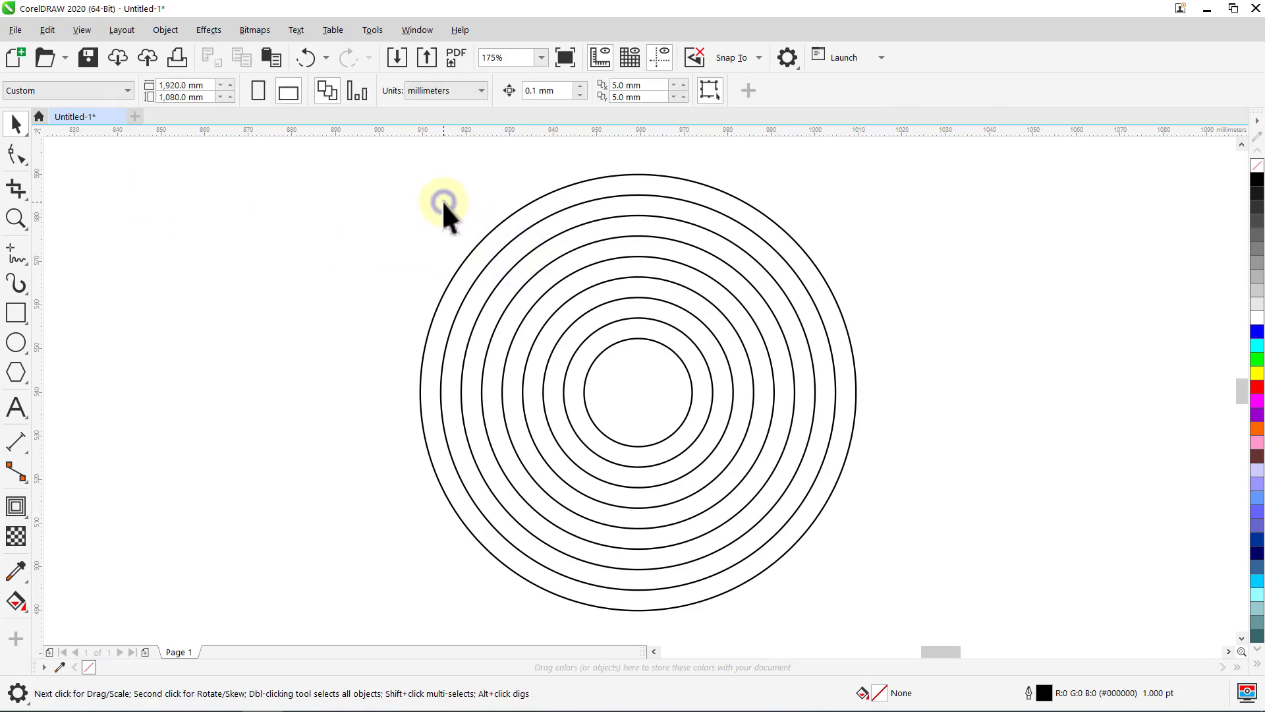
- Copy the outer circle to both sides so each copy's inner edge touches the second-smallest concentric circle
click(486, 233)
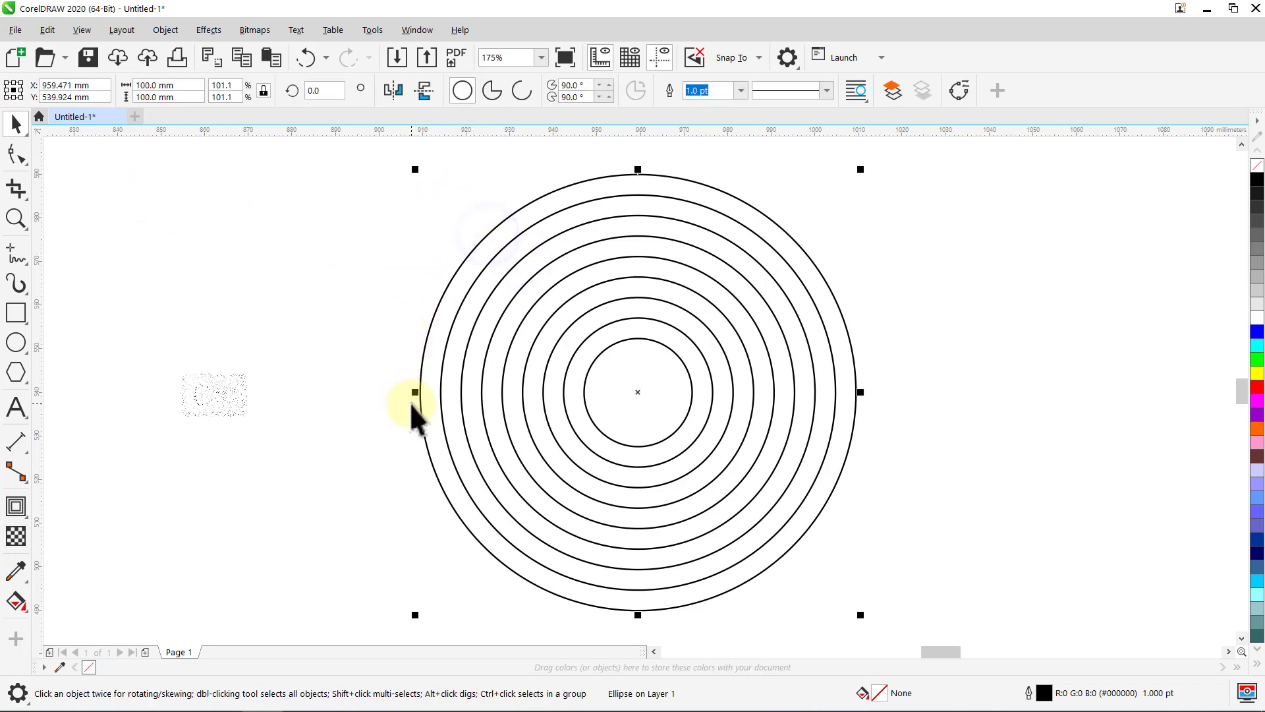
drag(420, 393, 713, 392)
right_click(713, 392)
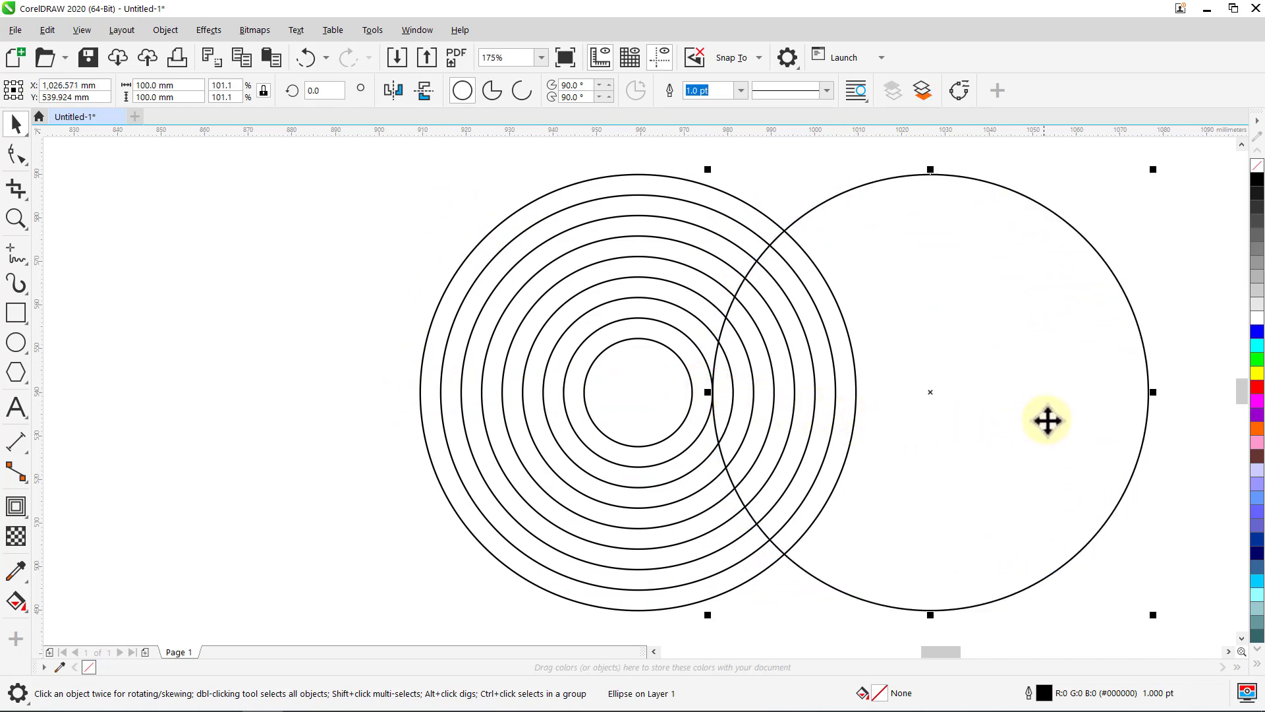
drag(1143, 393, 565, 393)
right_click(565, 394)
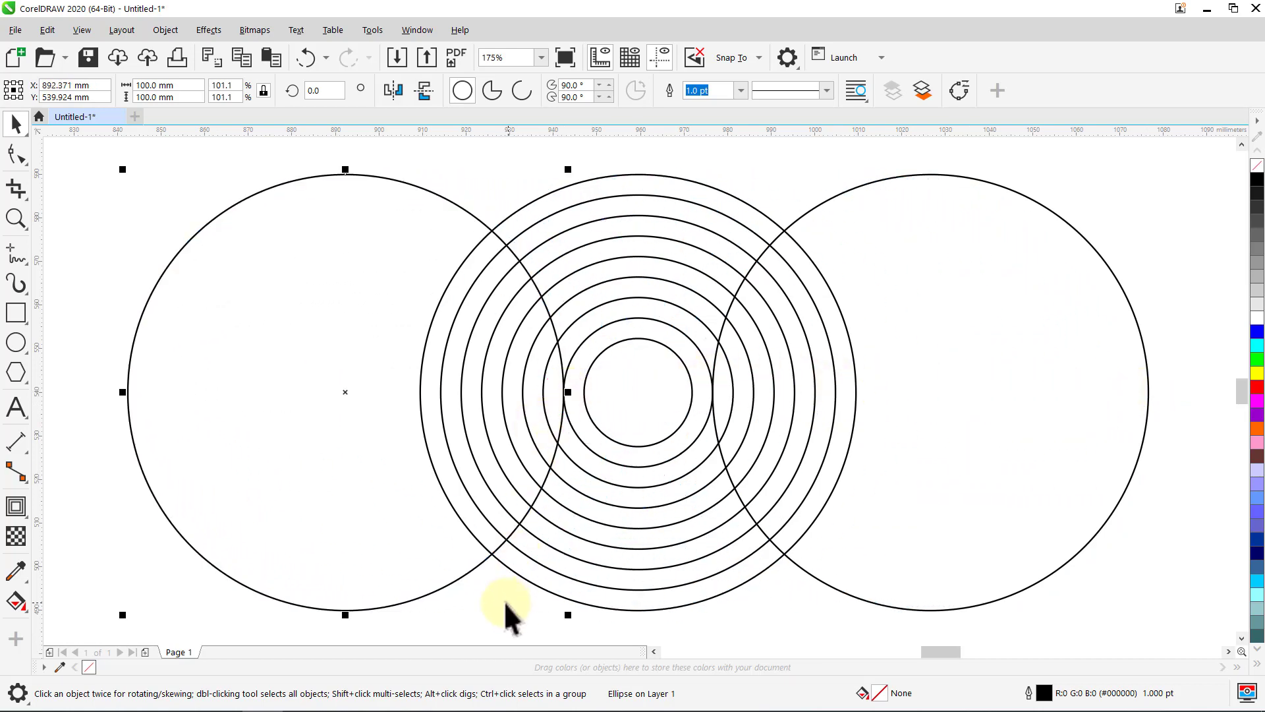
- Group all the circles on the page into one object and clear the selection
click(479, 595)
key(ctrl+a)
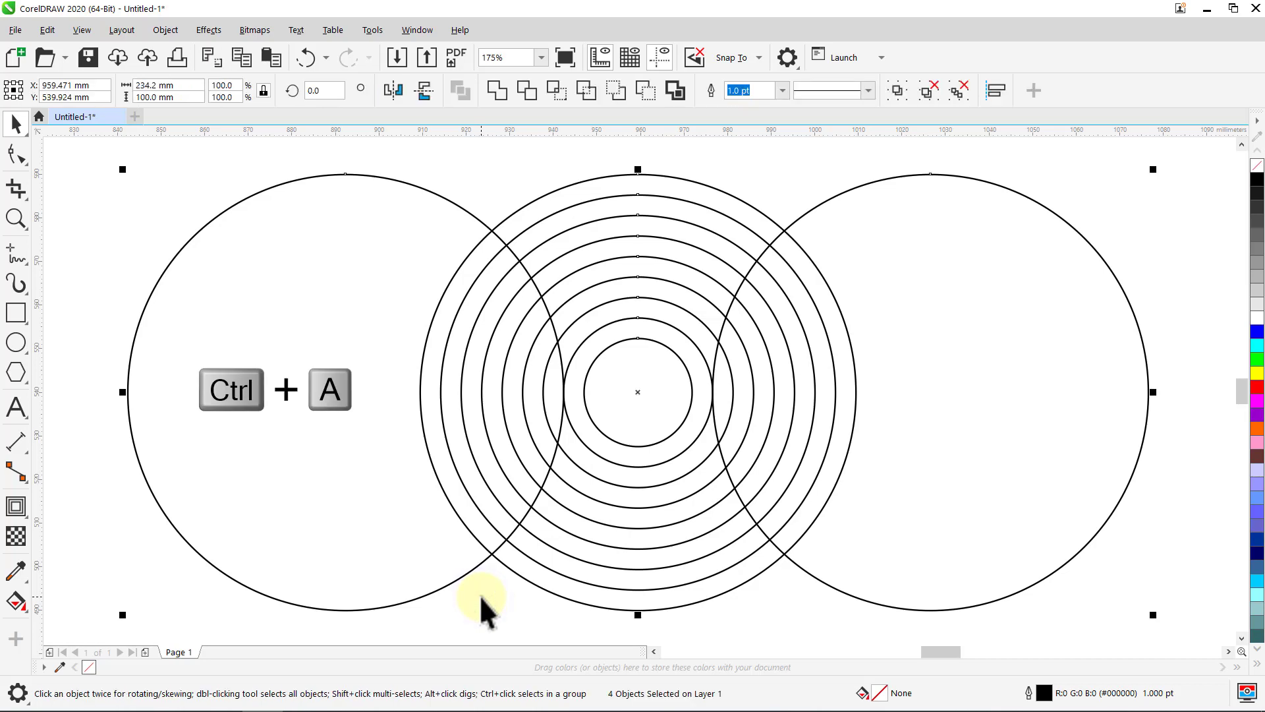
key(ctrl+g)
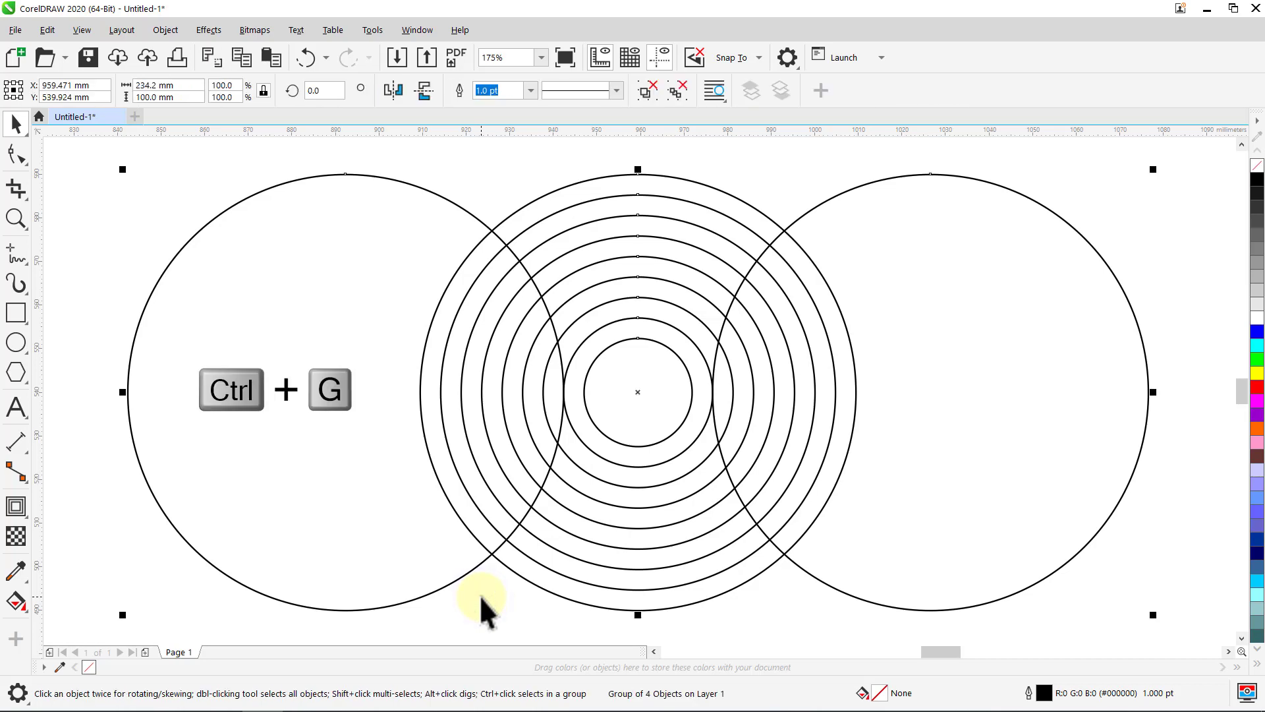
click(480, 595)
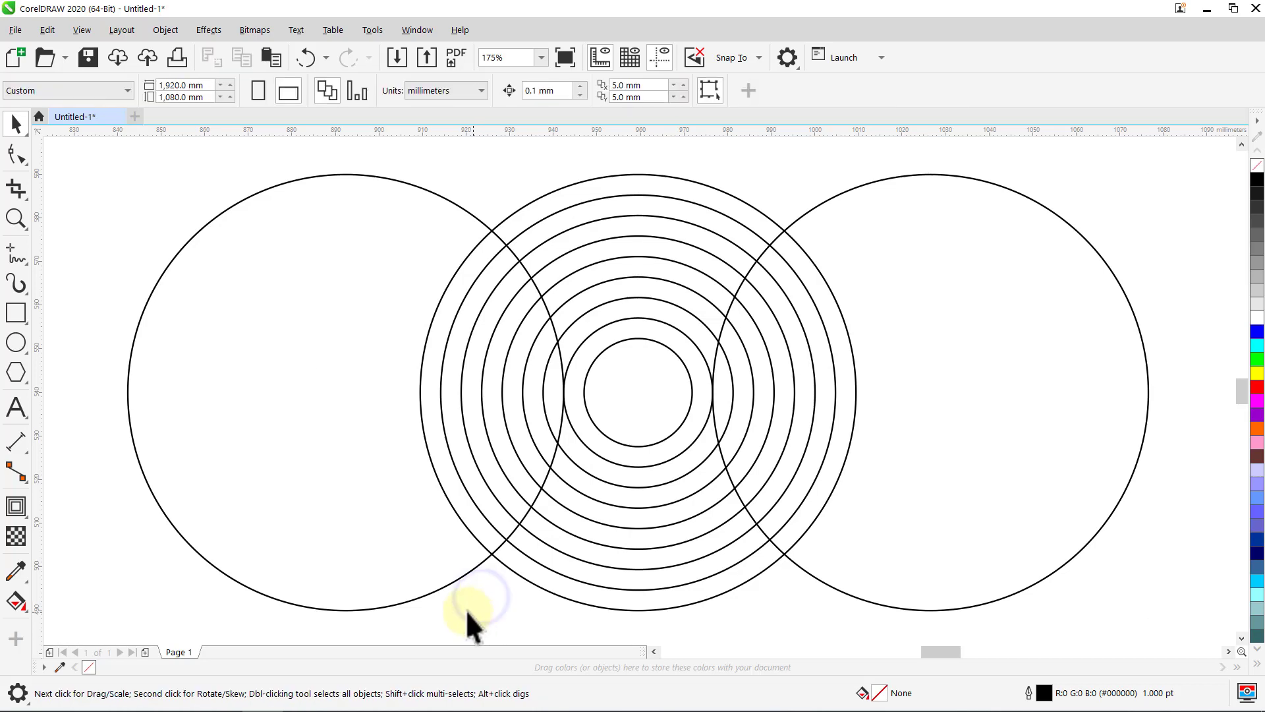
- Give the page a solid light green background from the RGB palette
click(122, 30)
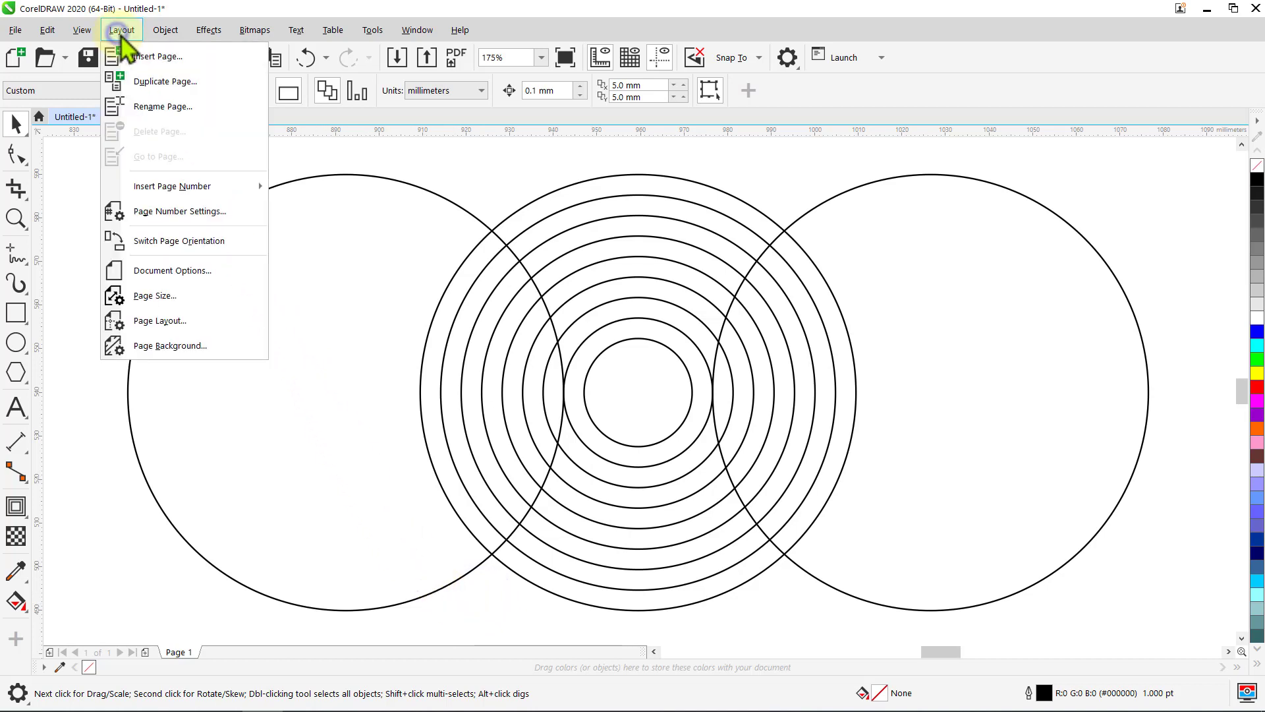
click(156, 277)
click(367, 186)
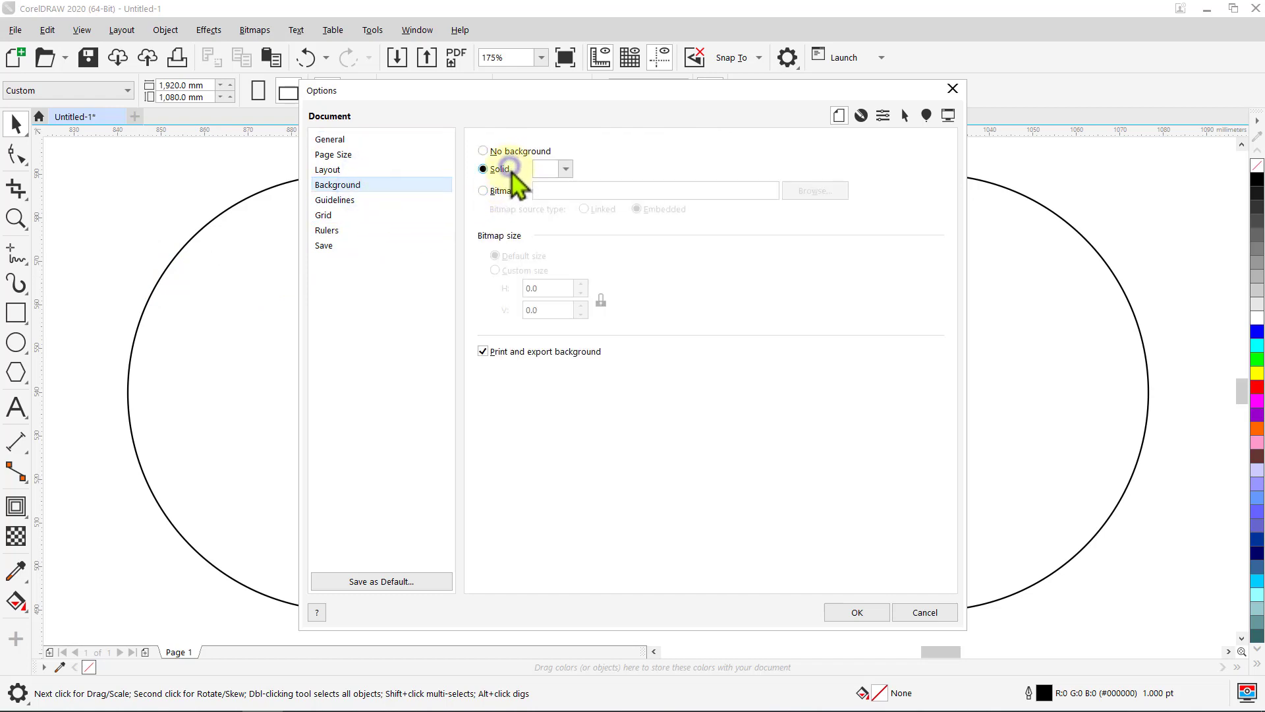
click(565, 168)
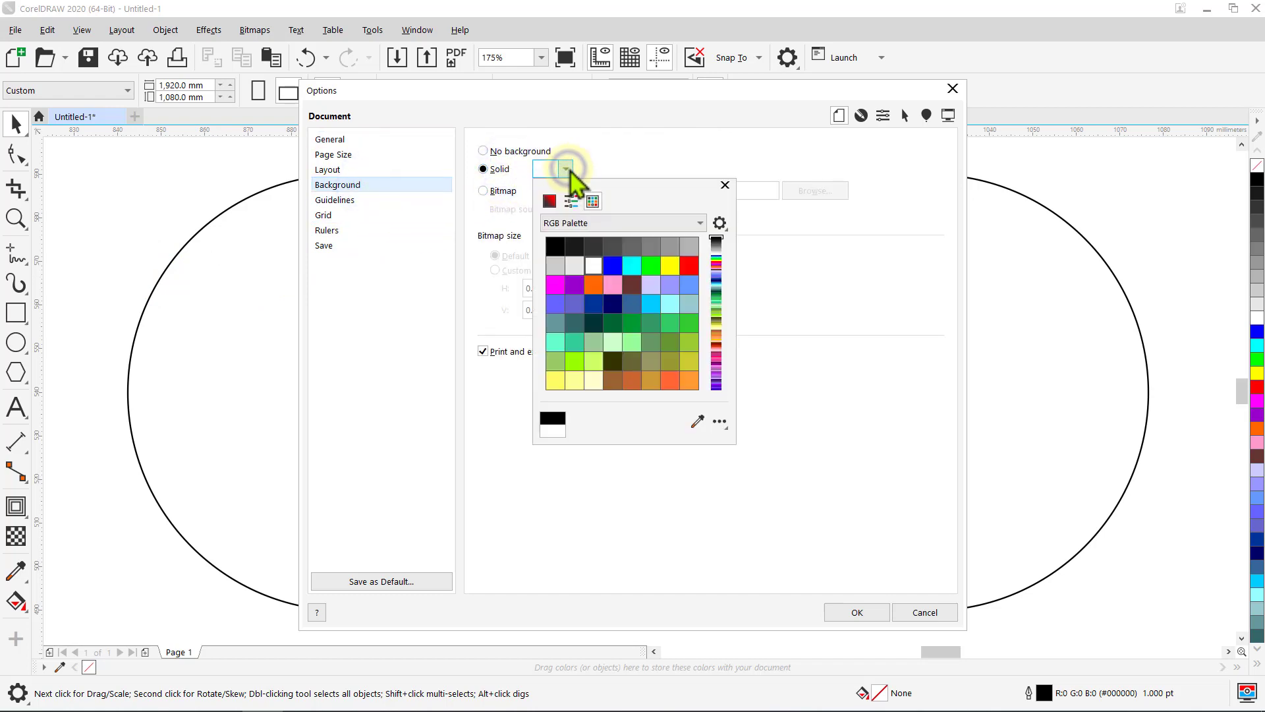
click(596, 345)
click(846, 615)
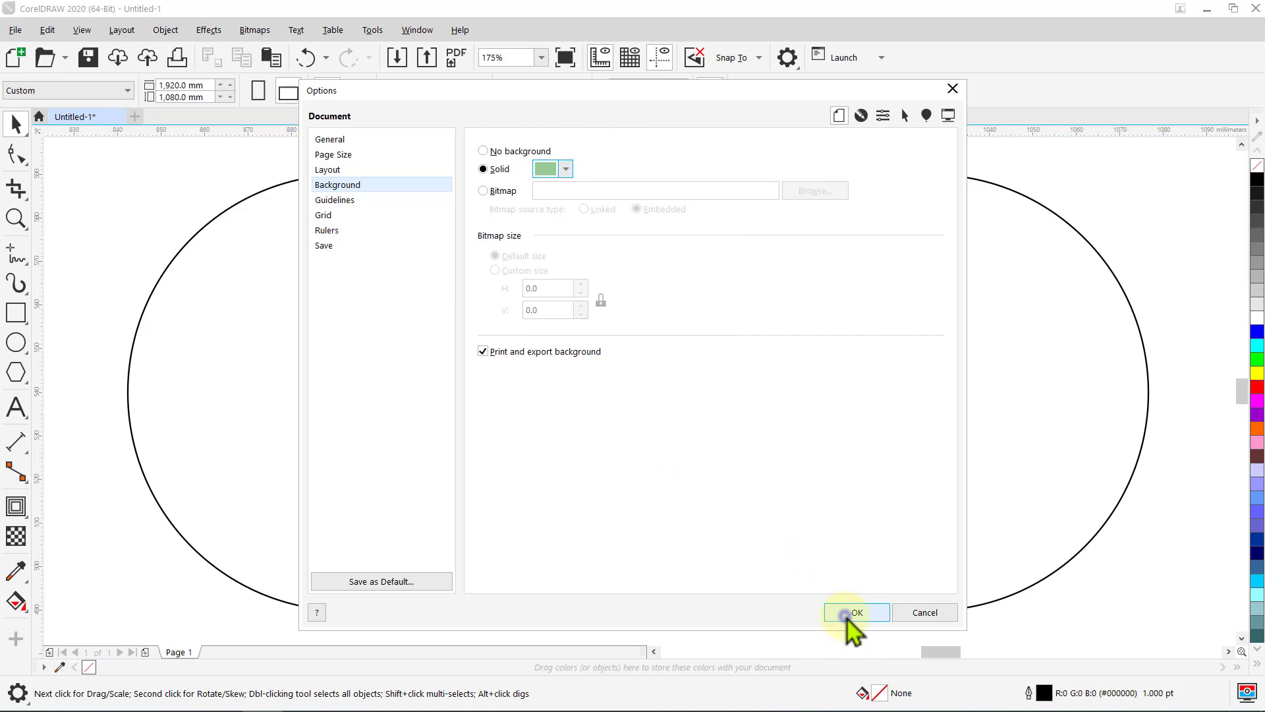
- Apply the chosen solid background to the page
click(850, 613)
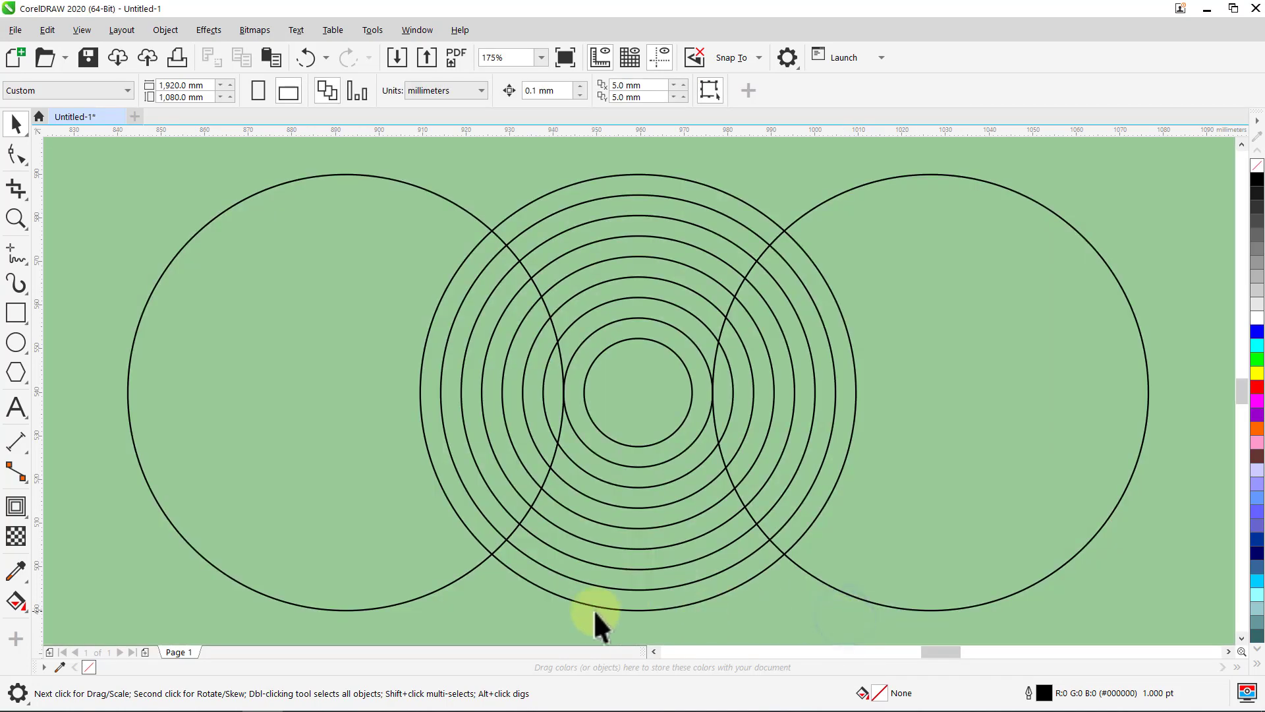
- Smart Fill the innermost circle and every second band between the two side circles with green, starting from the outermost band
click(10, 607)
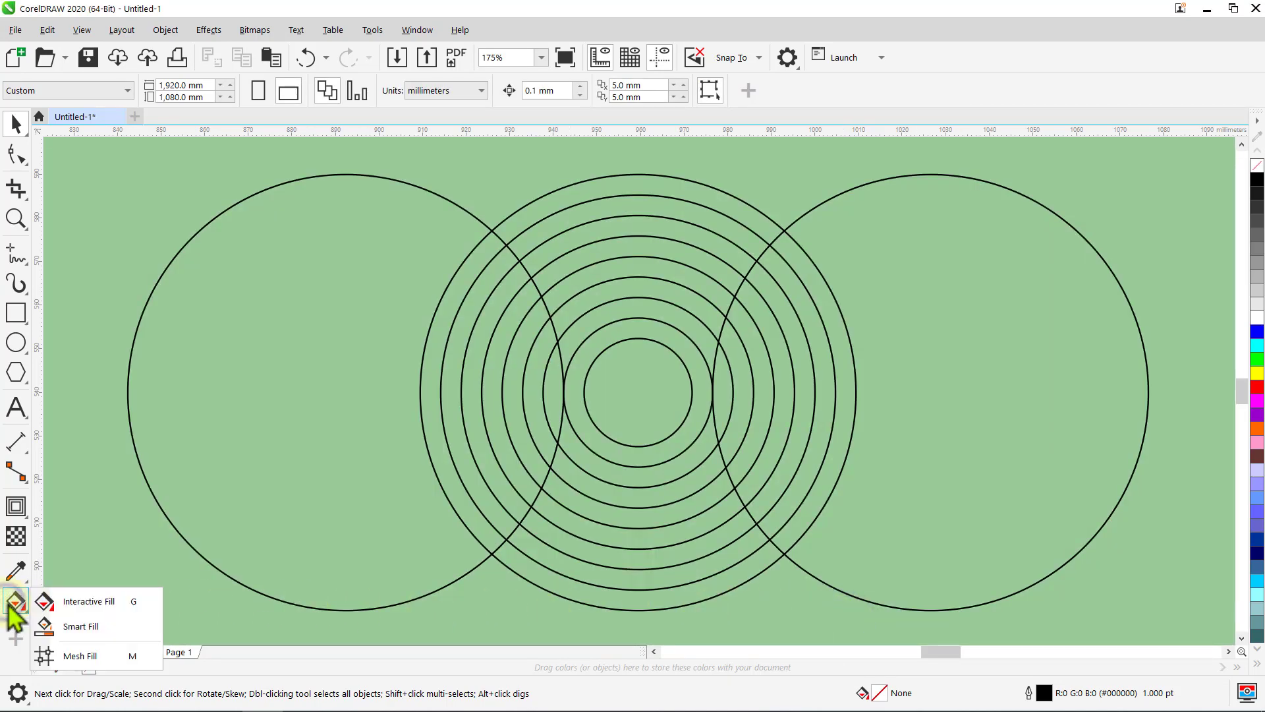
click(66, 631)
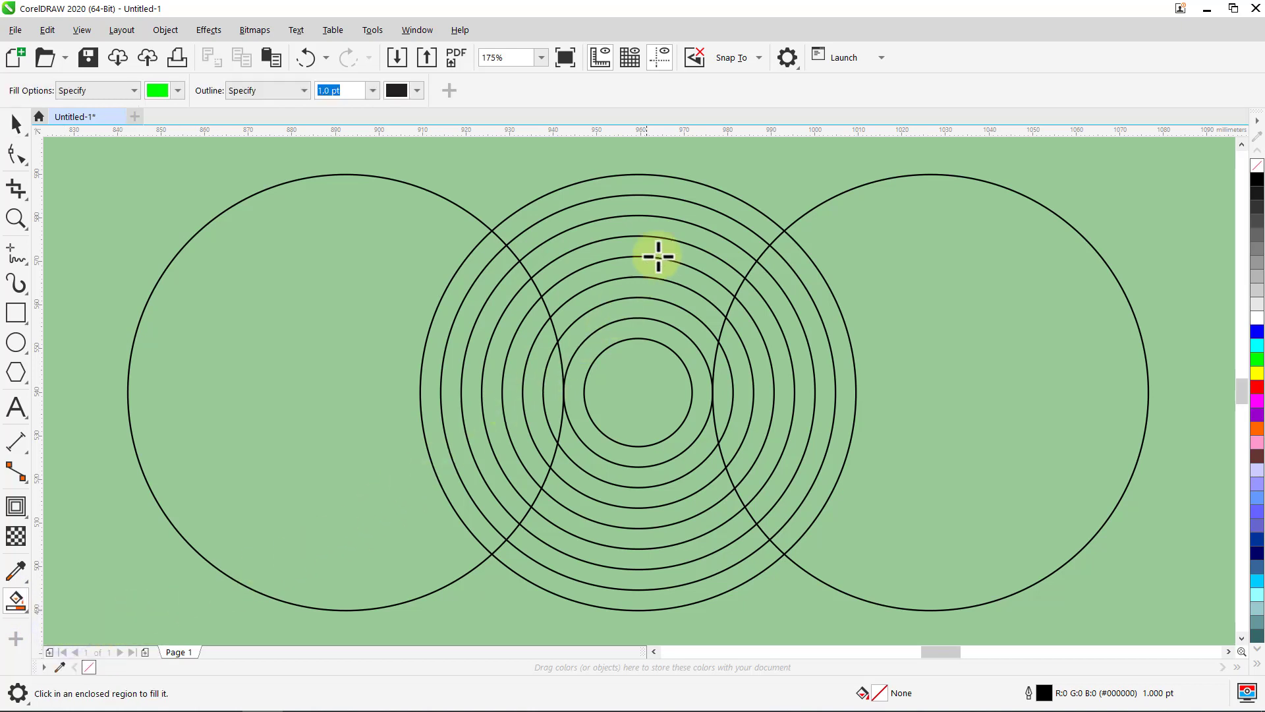
click(665, 184)
click(662, 231)
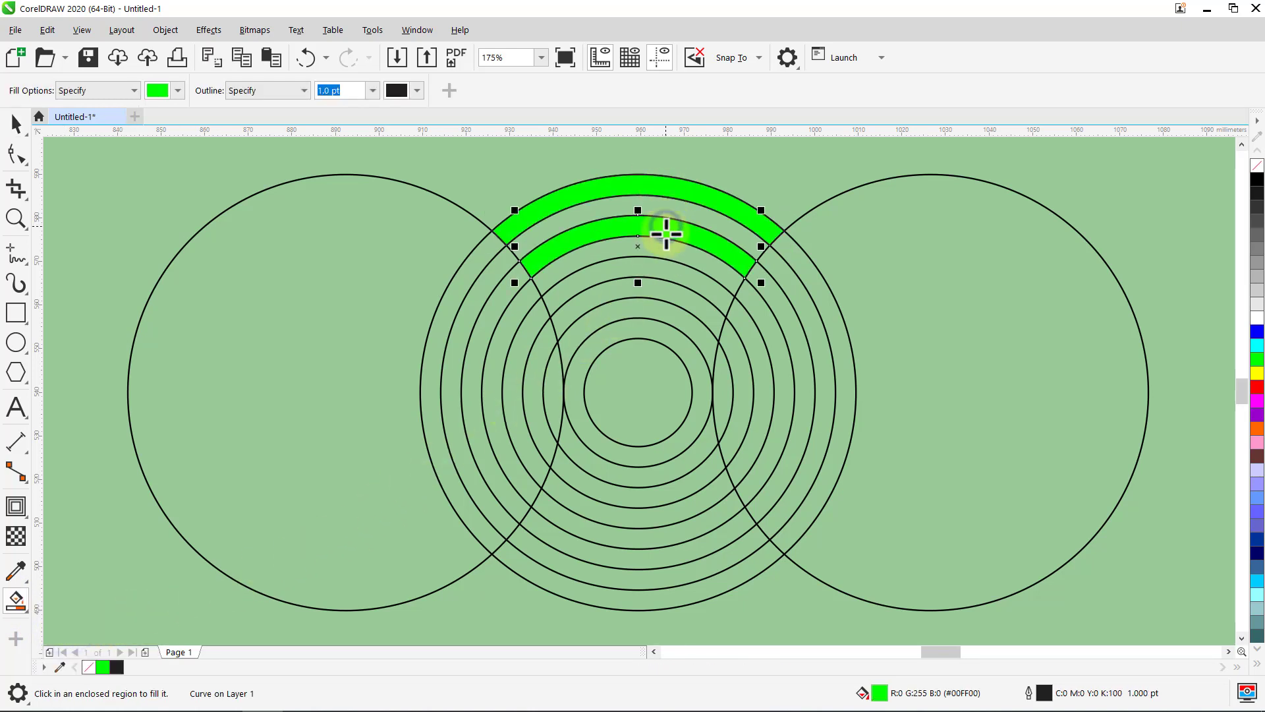
click(660, 268)
click(657, 312)
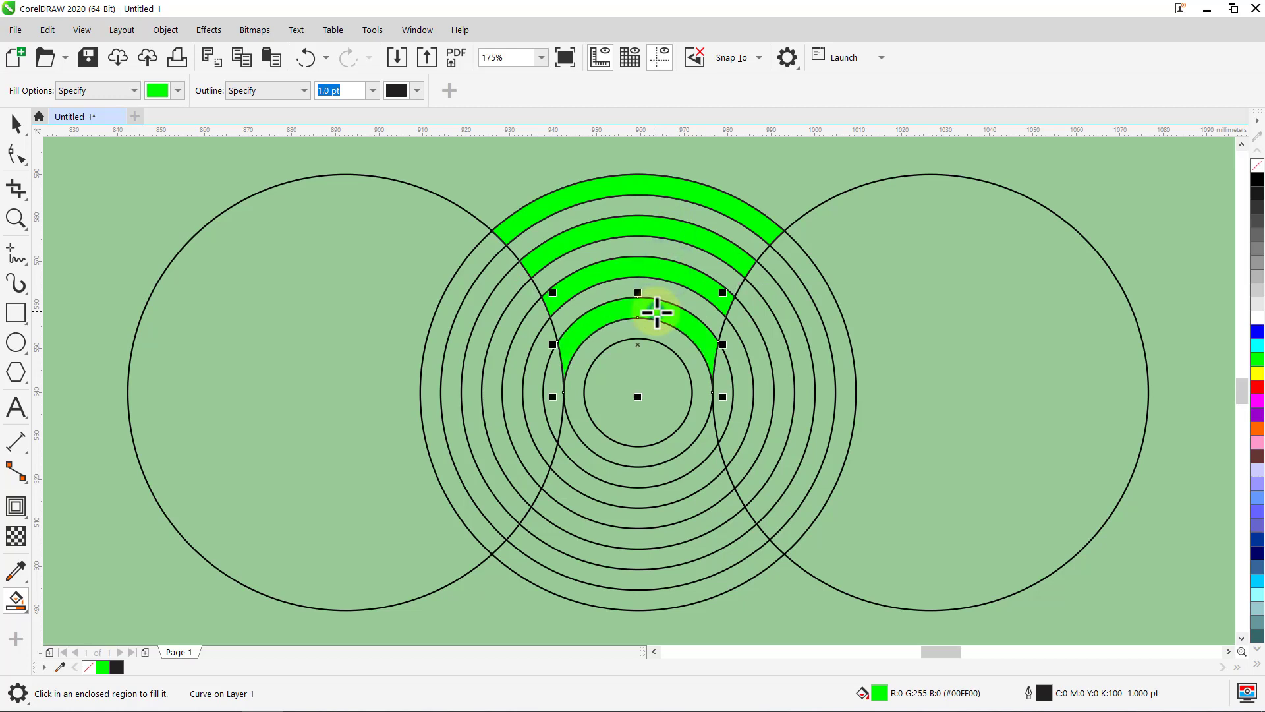
click(646, 366)
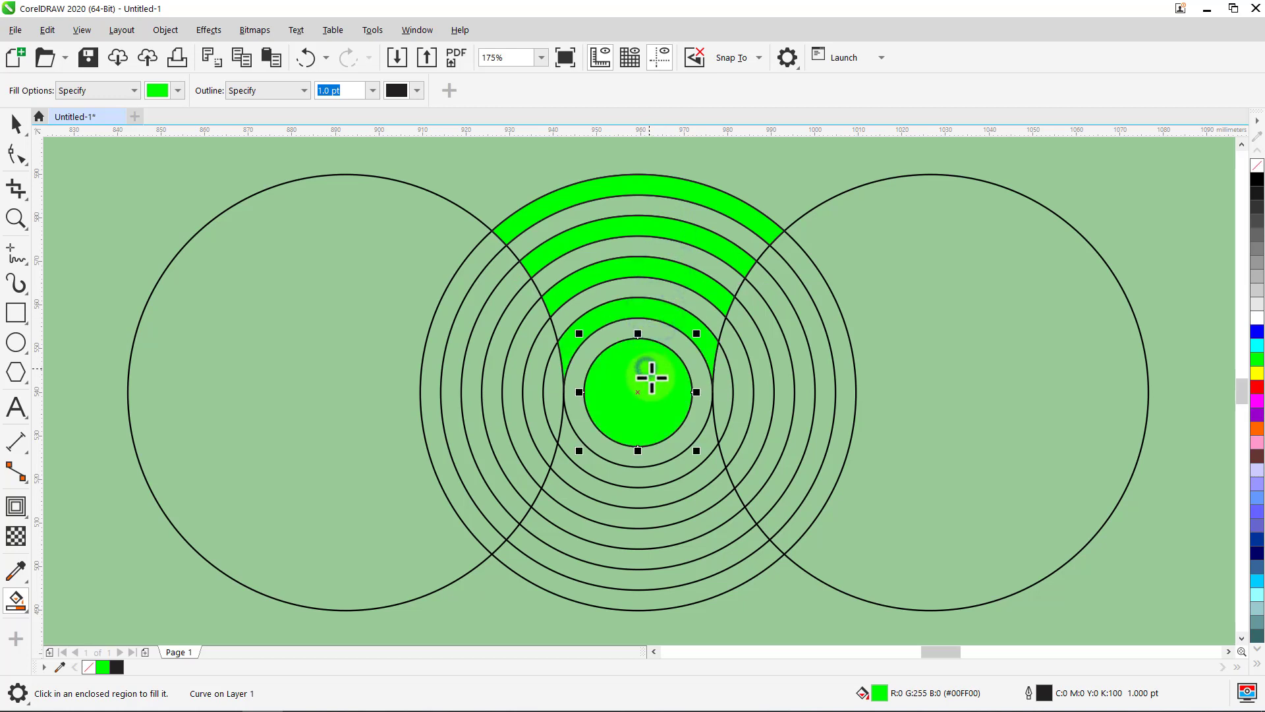
click(641, 484)
click(651, 512)
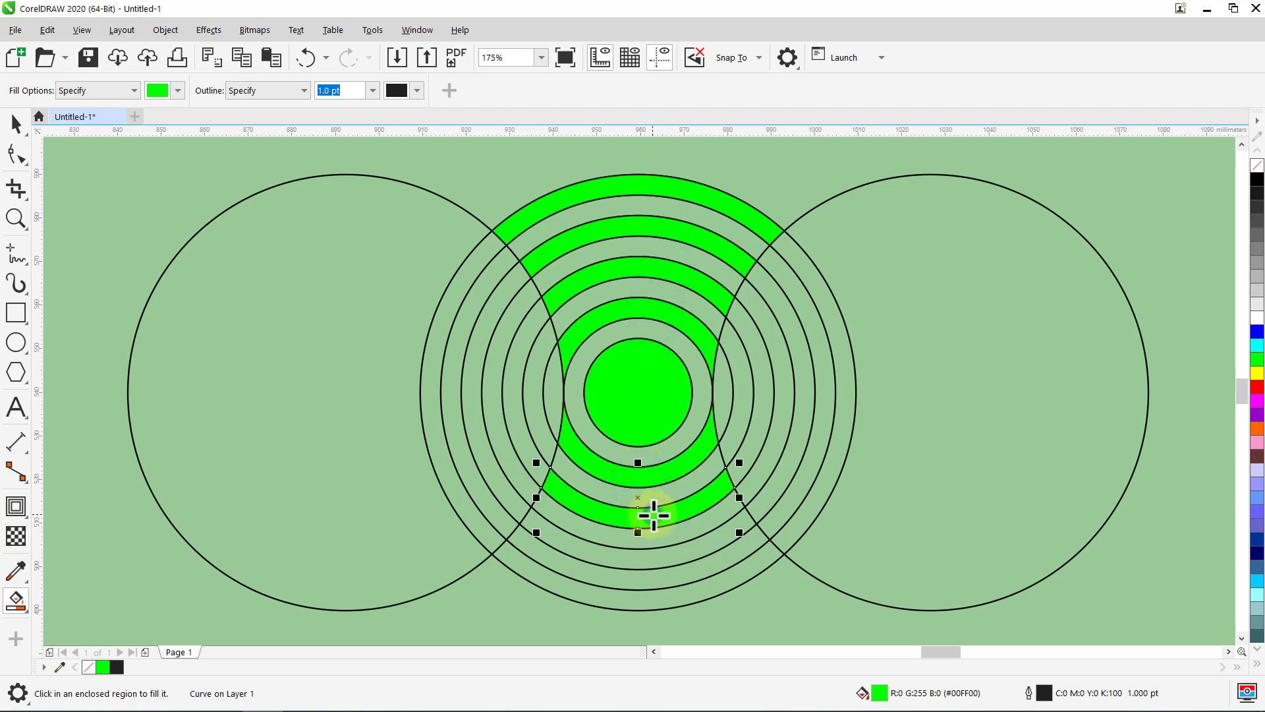
click(660, 556)
click(672, 595)
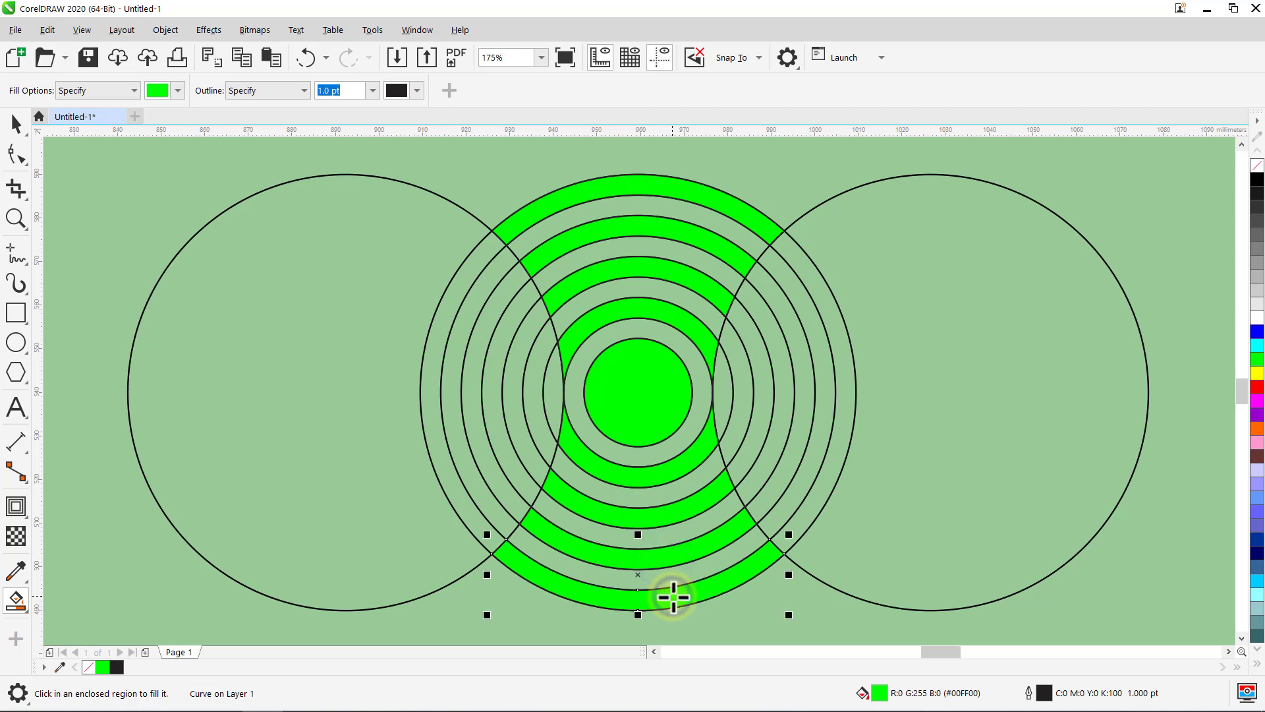
- Weld the green-filled centre circle and bands into one object, fill it with white and clear the selection
key(space)
click(744, 622)
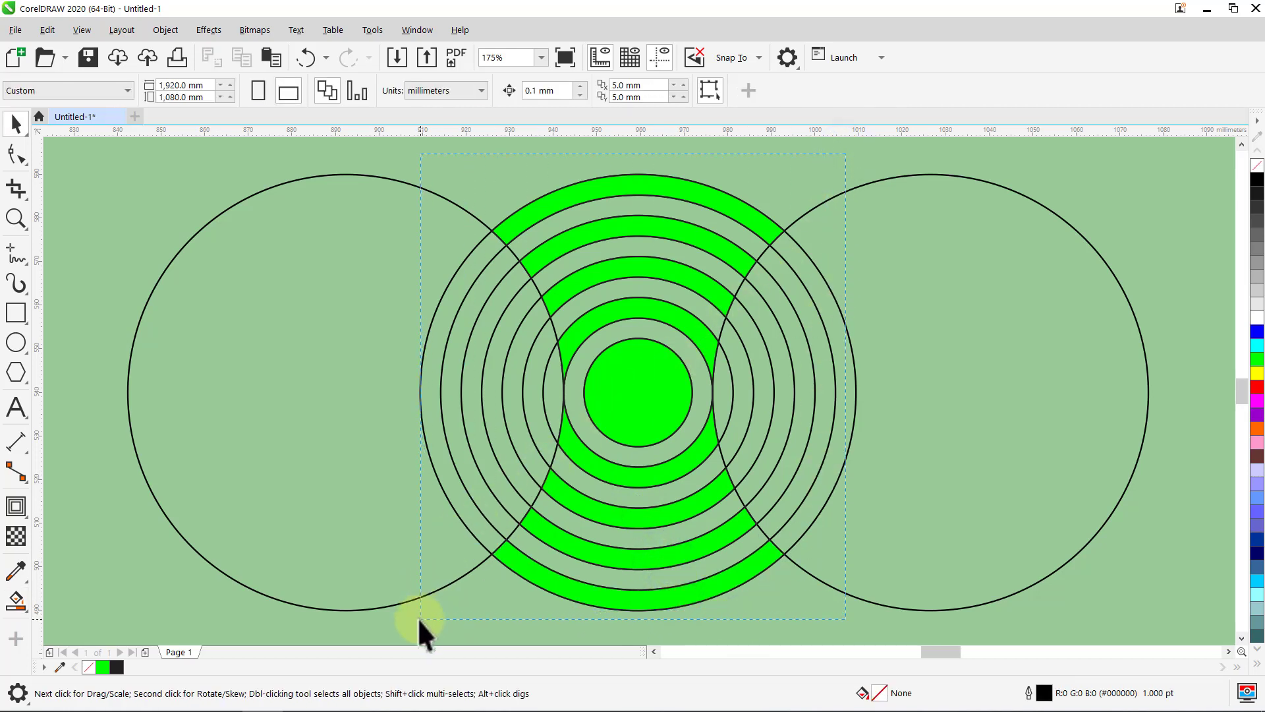
drag(419, 620, 419, 619)
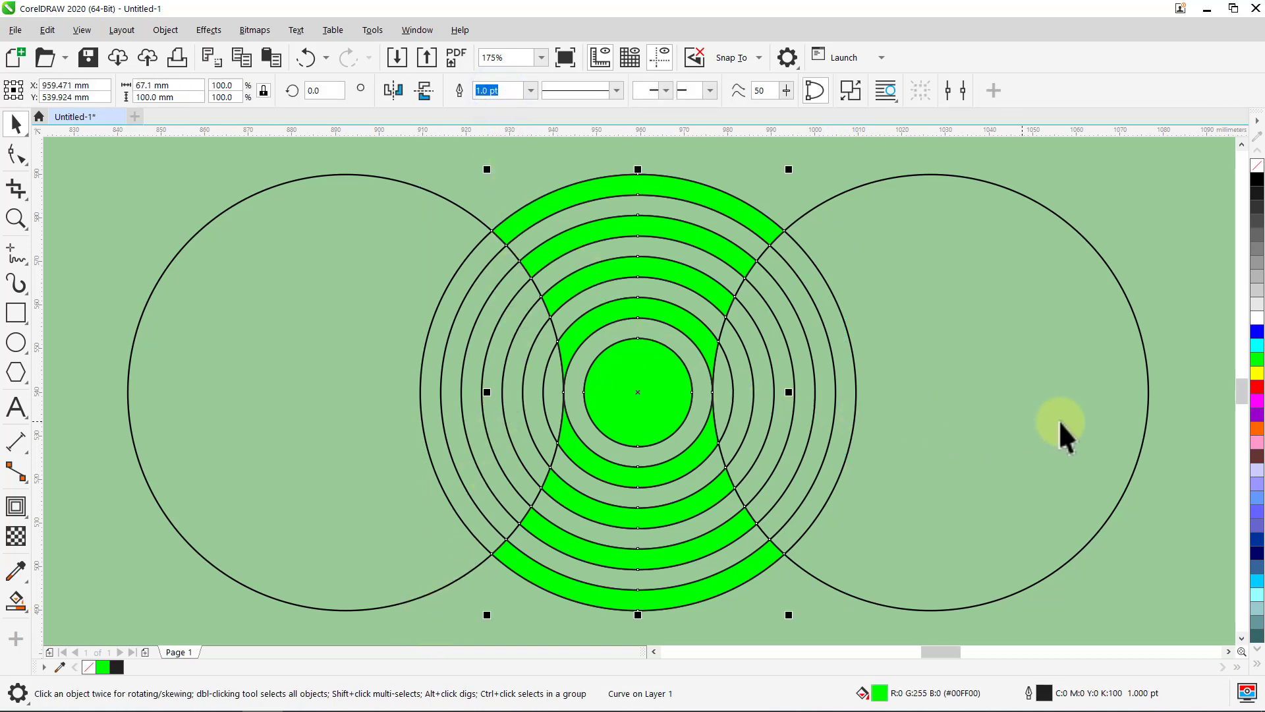
click(1257, 318)
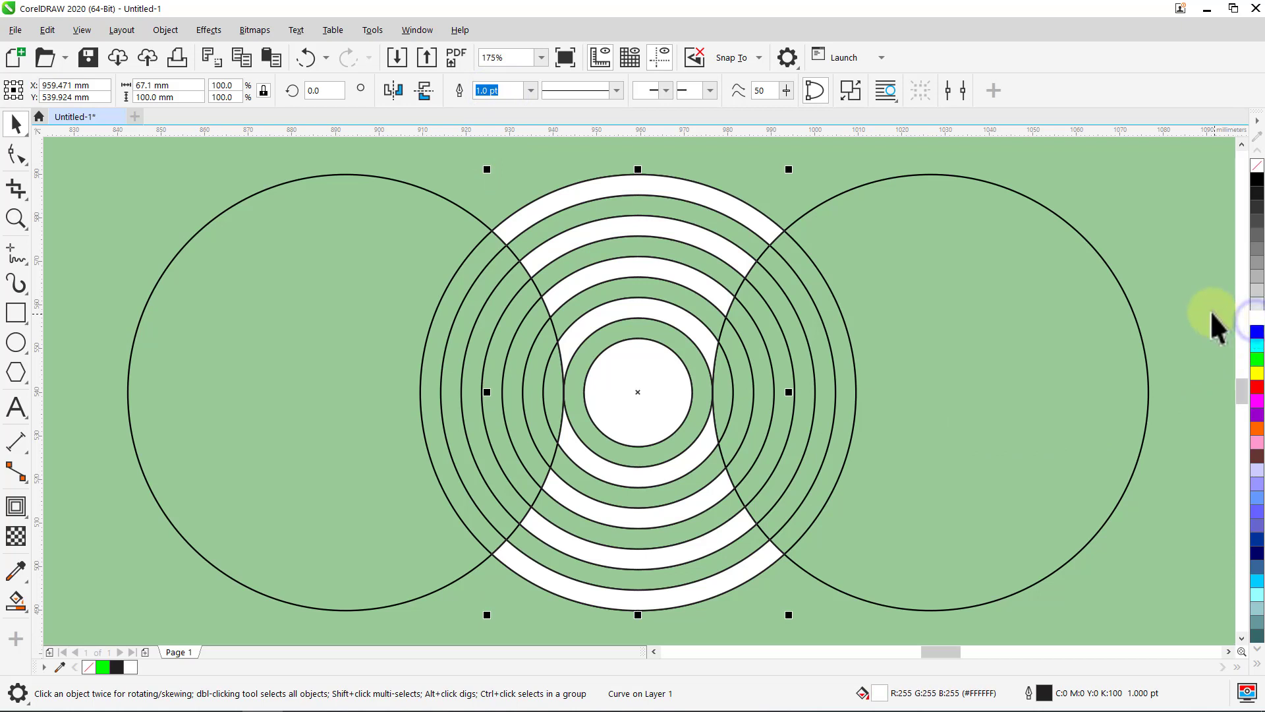
click(1192, 307)
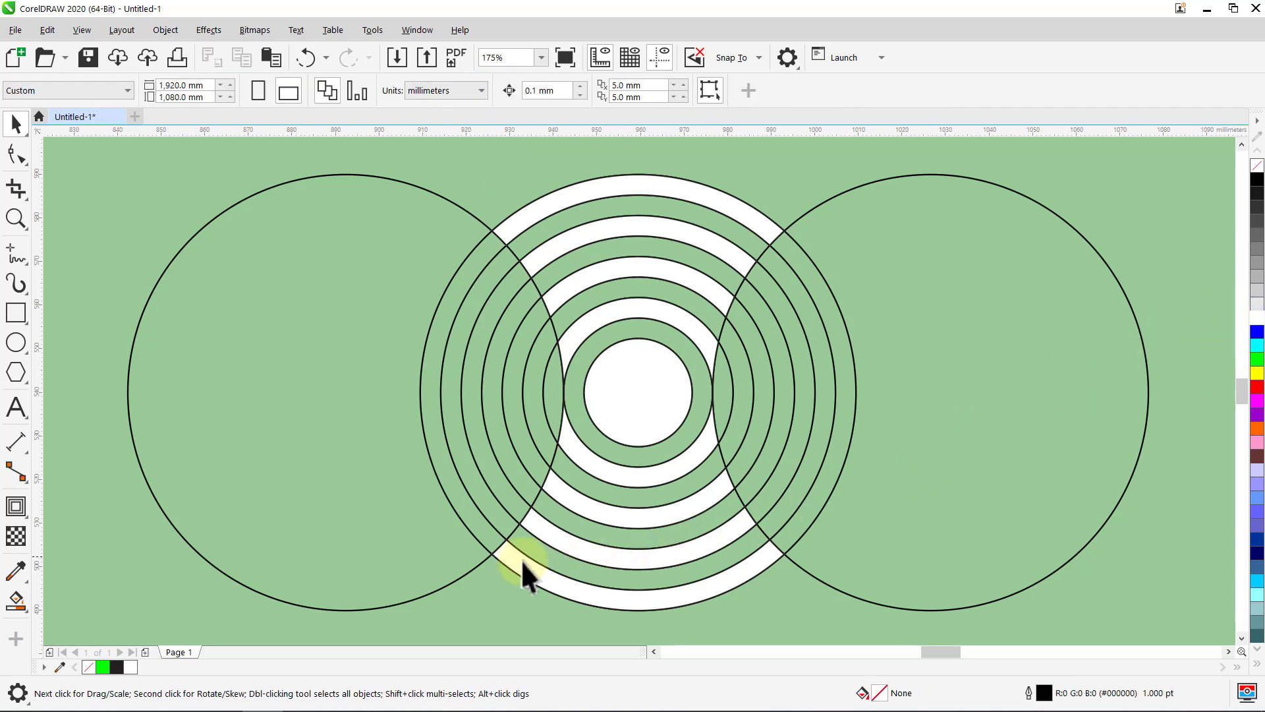
- Smart Fill the remaining bands between the white ones with green, including the full ring around the centre circle
click(17, 600)
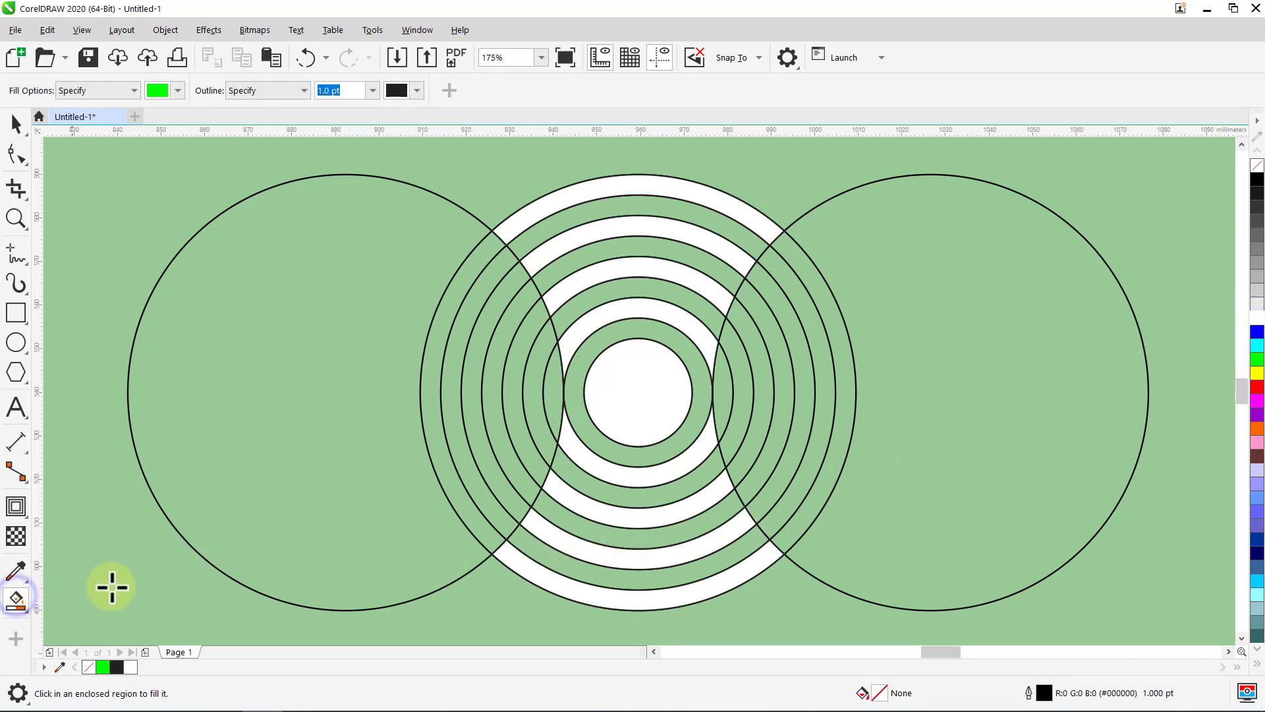
click(590, 212)
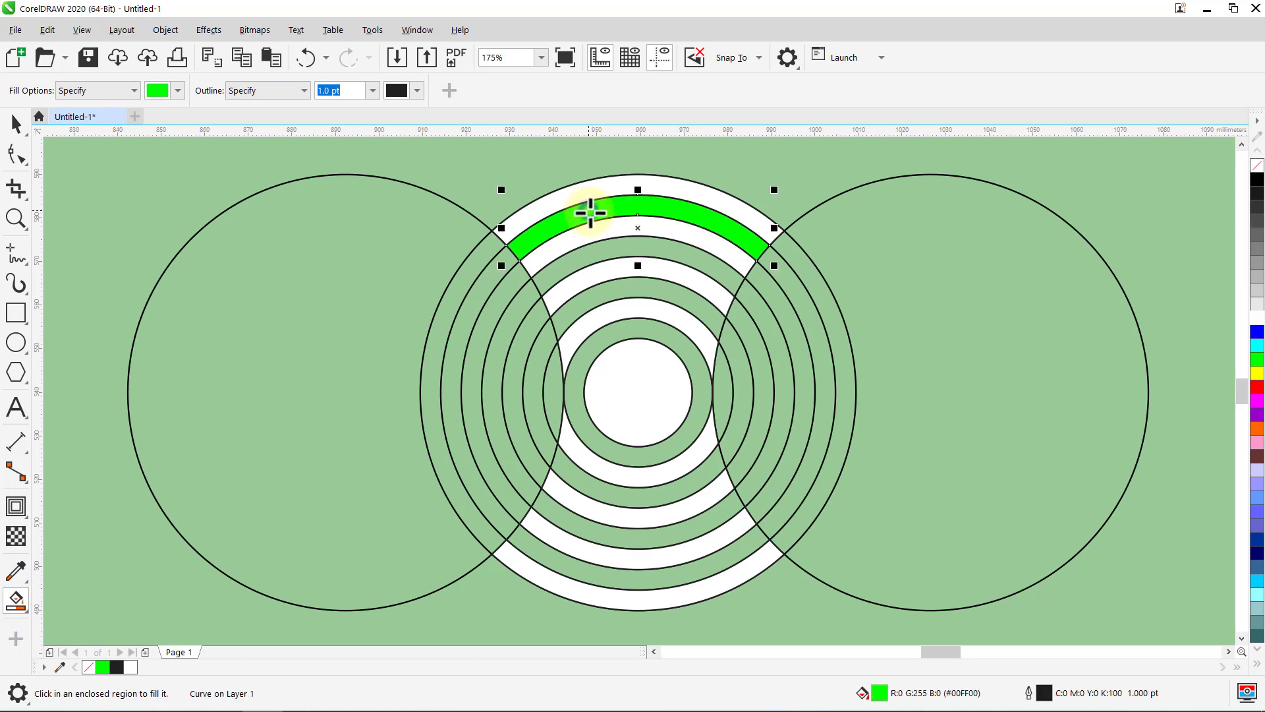
click(596, 247)
click(605, 290)
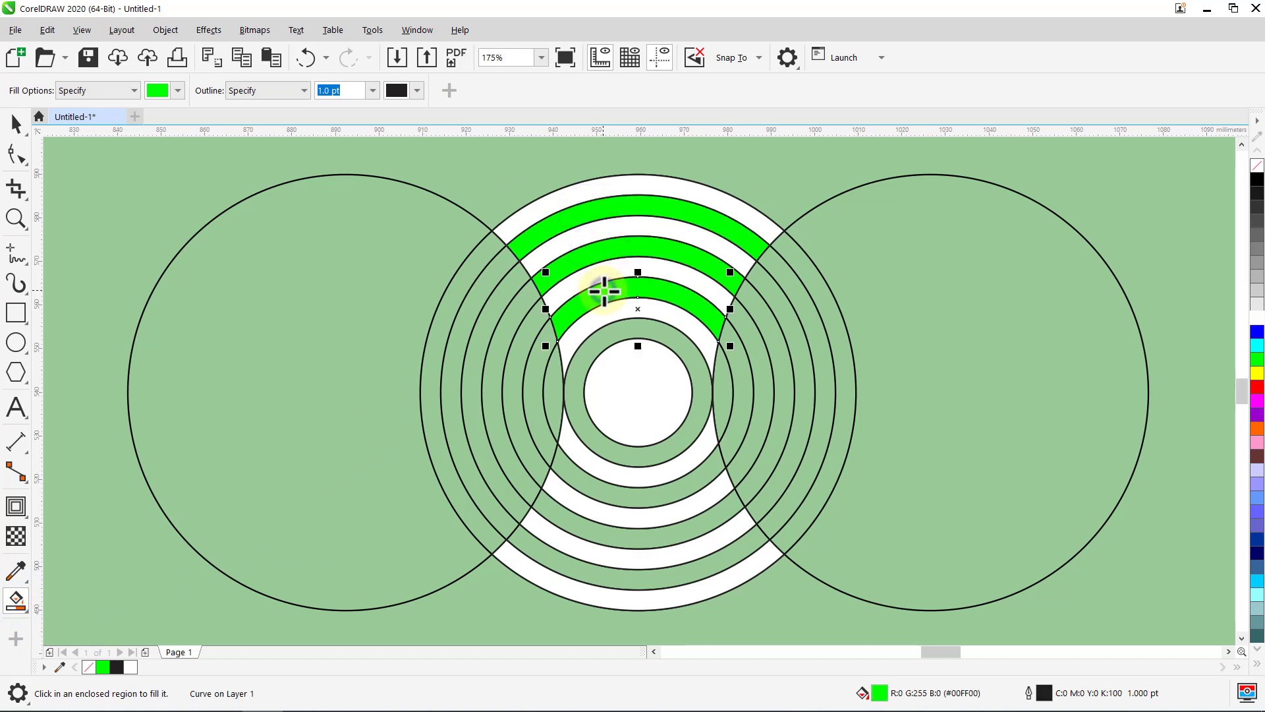
click(615, 325)
click(601, 477)
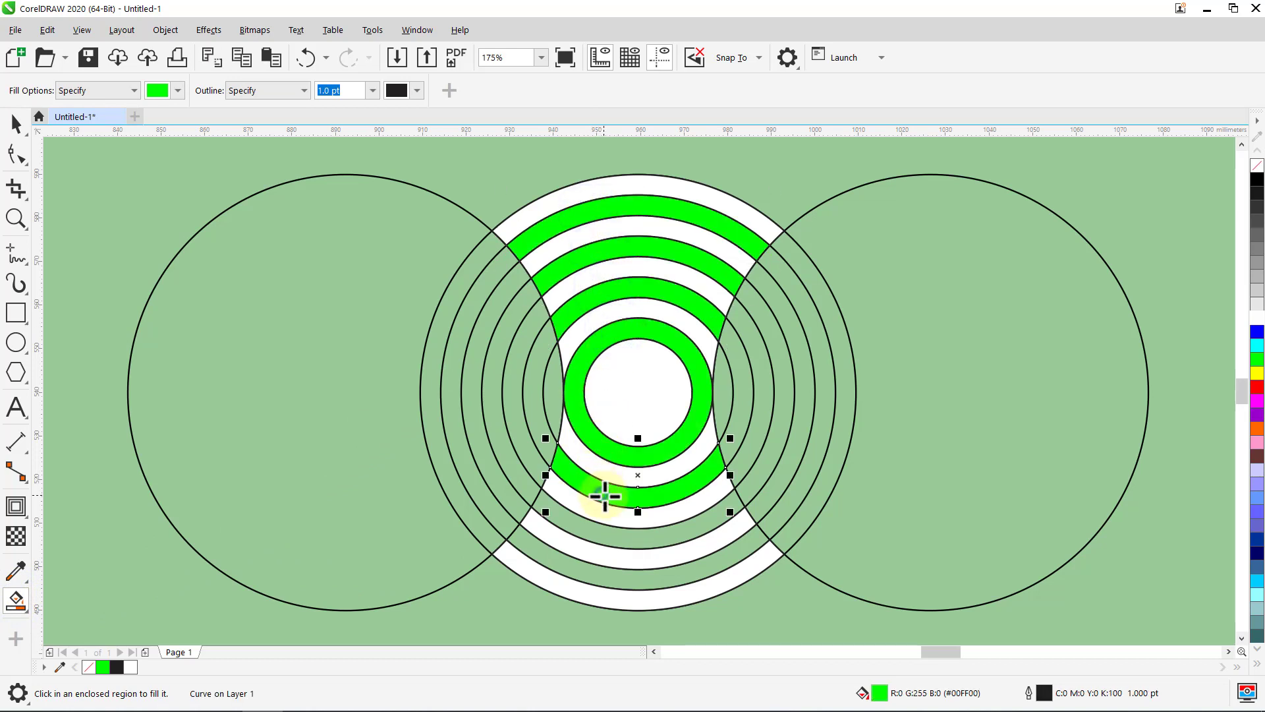
click(609, 535)
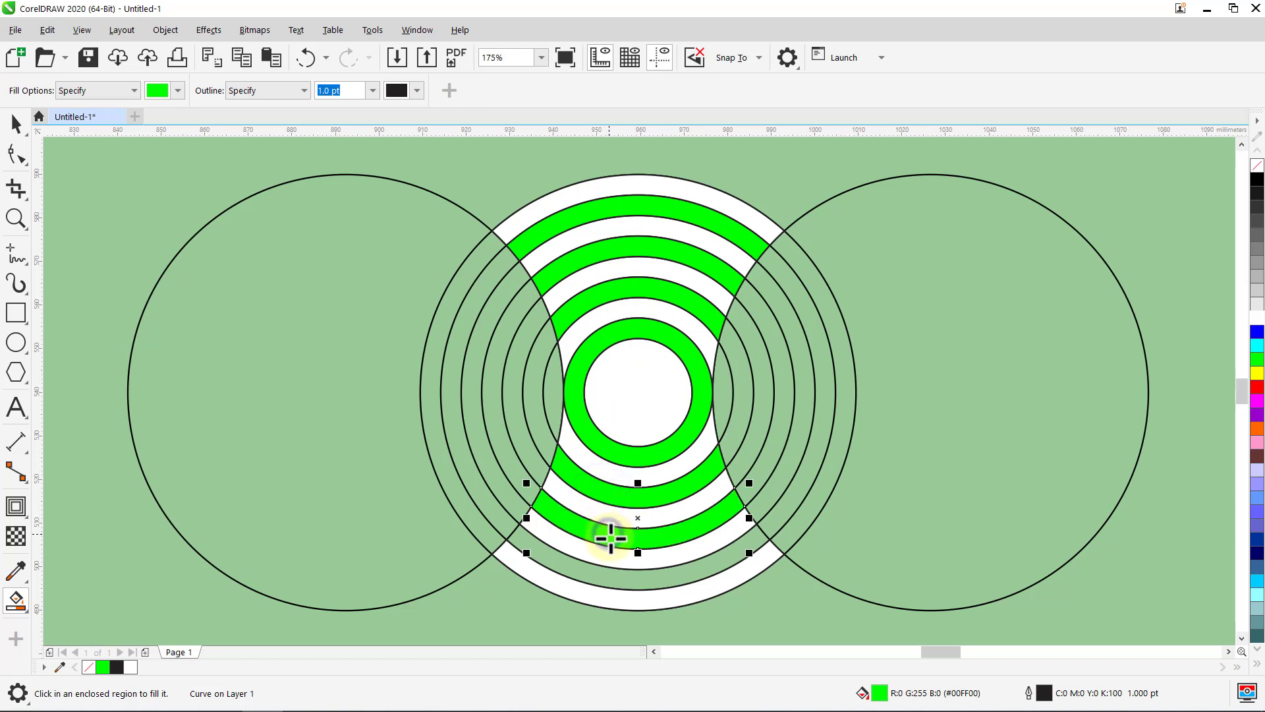
click(618, 578)
- Weld the seven green pieces into one object, fill it with Deep Yellow and clear the selection
key(space)
click(543, 616)
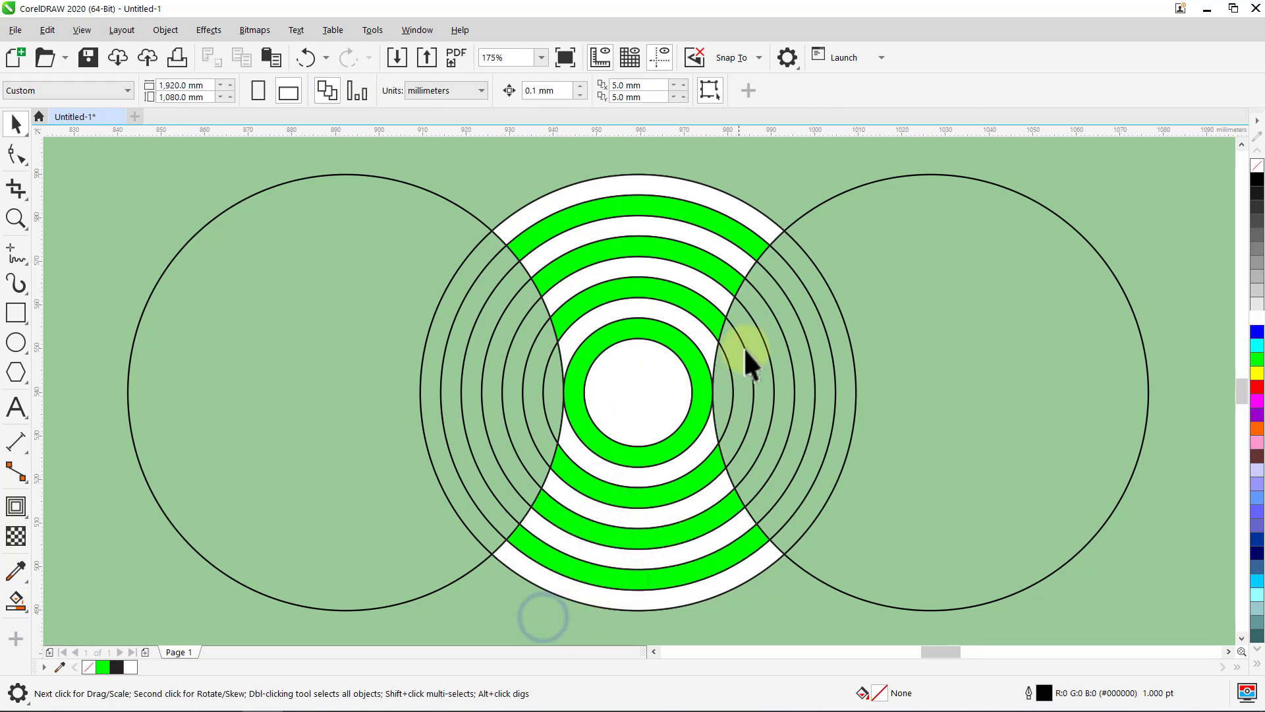
drag(815, 158, 408, 595)
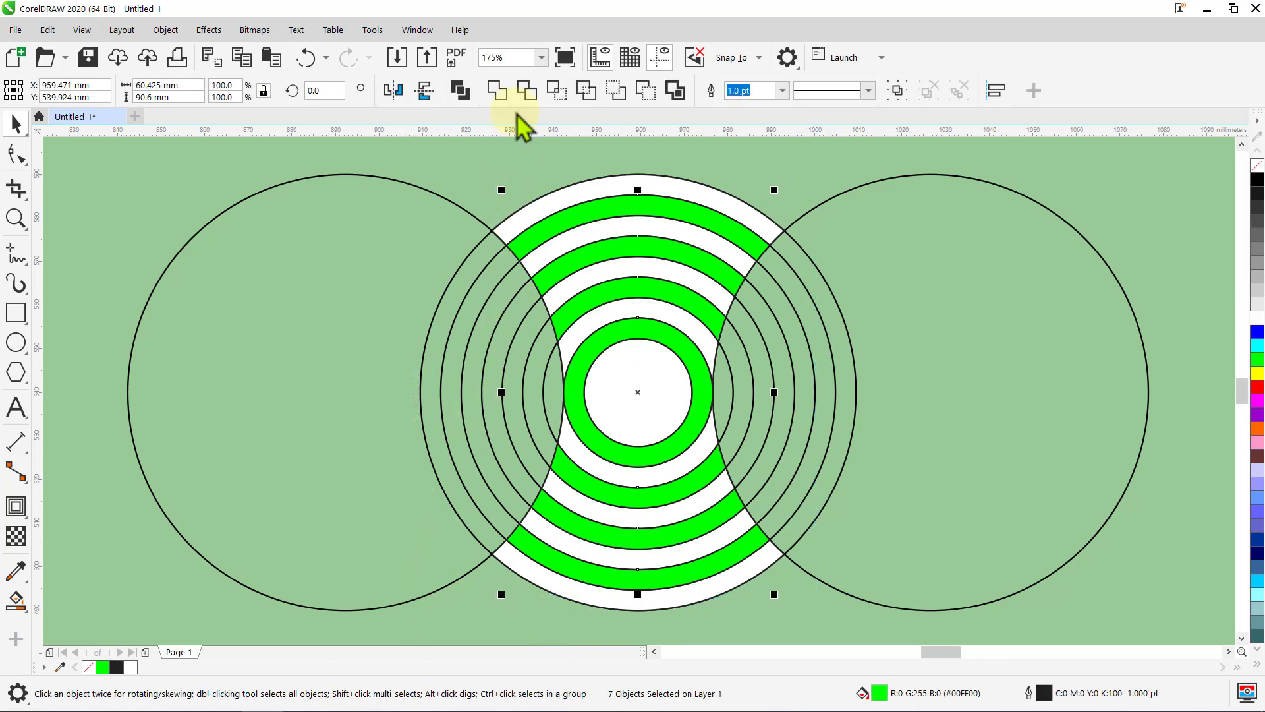
click(502, 96)
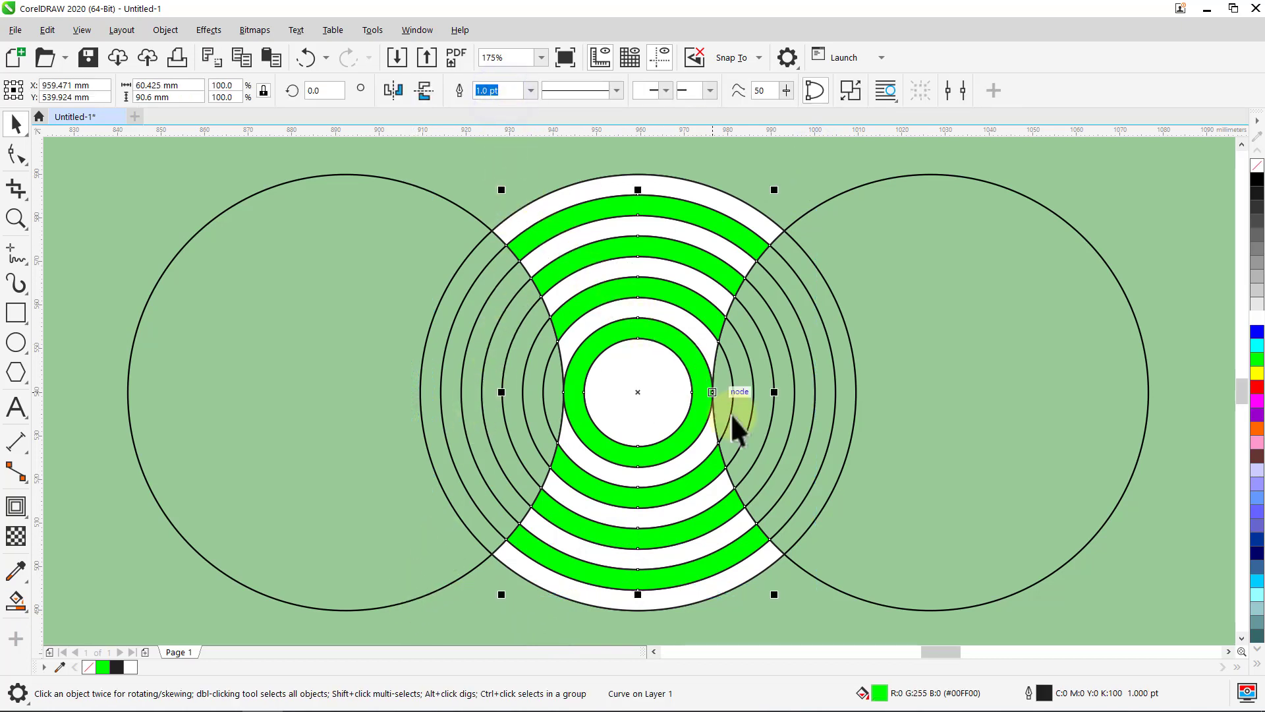
click(1257, 666)
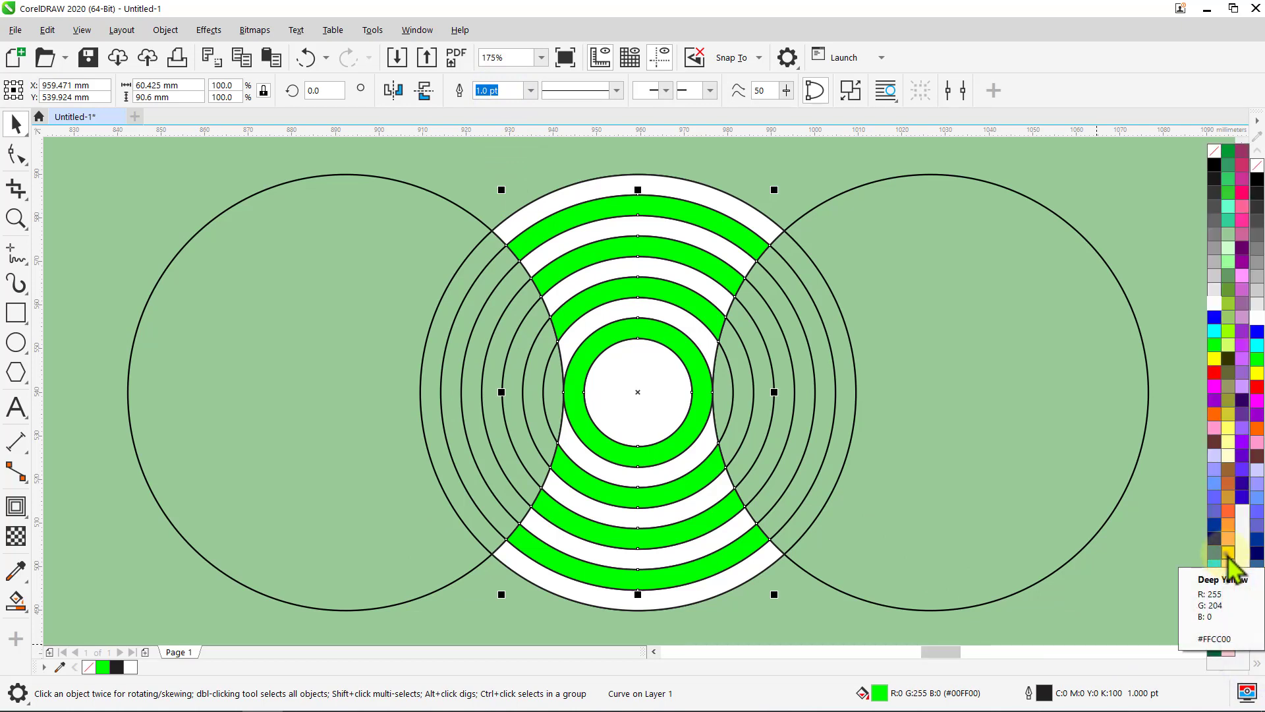
click(1228, 553)
click(1181, 548)
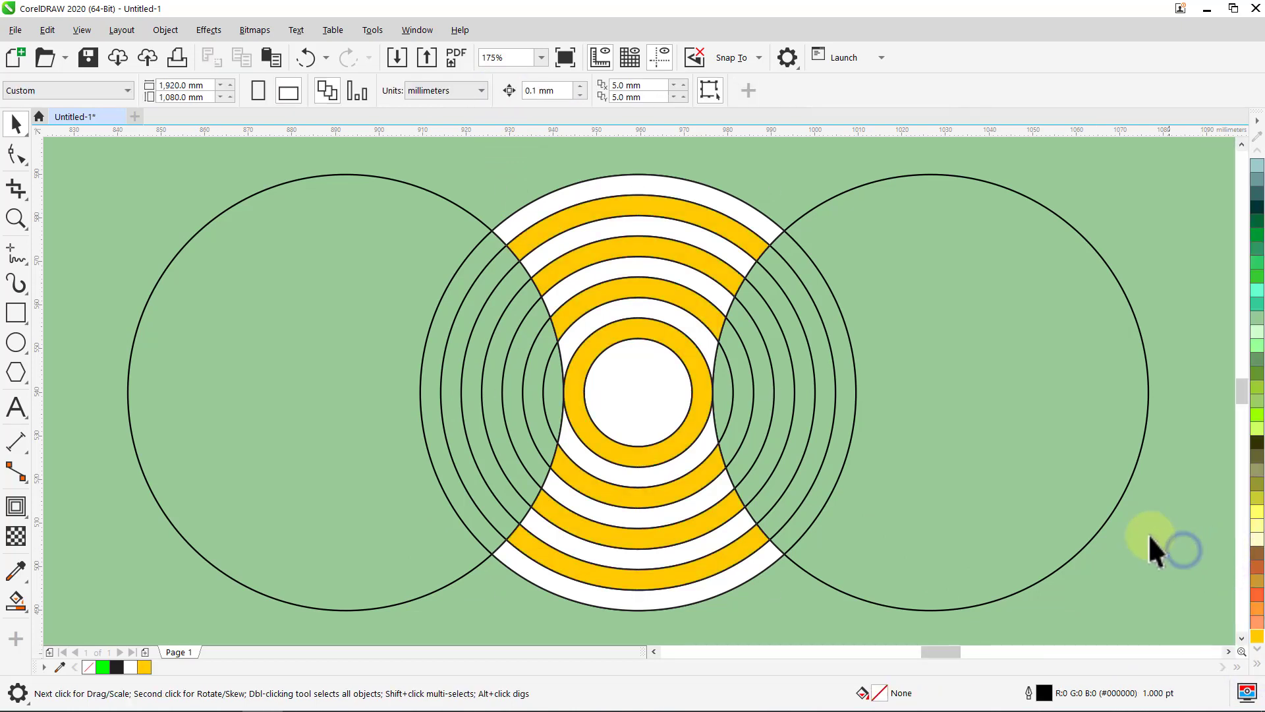
- Delete the grouped construction circles, keeping only the filled white and yellow shape
key(Delete)
click(1117, 498)
key(Delete)
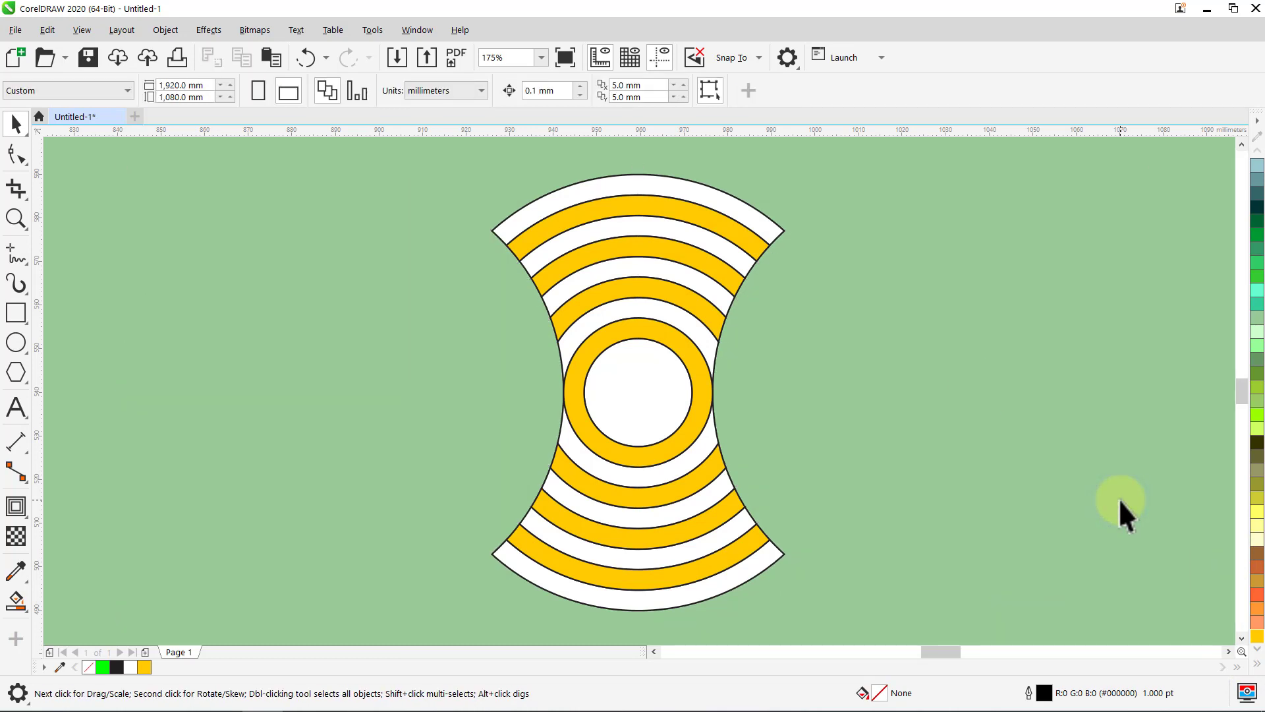
- Copy the complete white and yellow shape horizontally about 115 mm to the left of the original
scroll(1093, 509, left, 5)
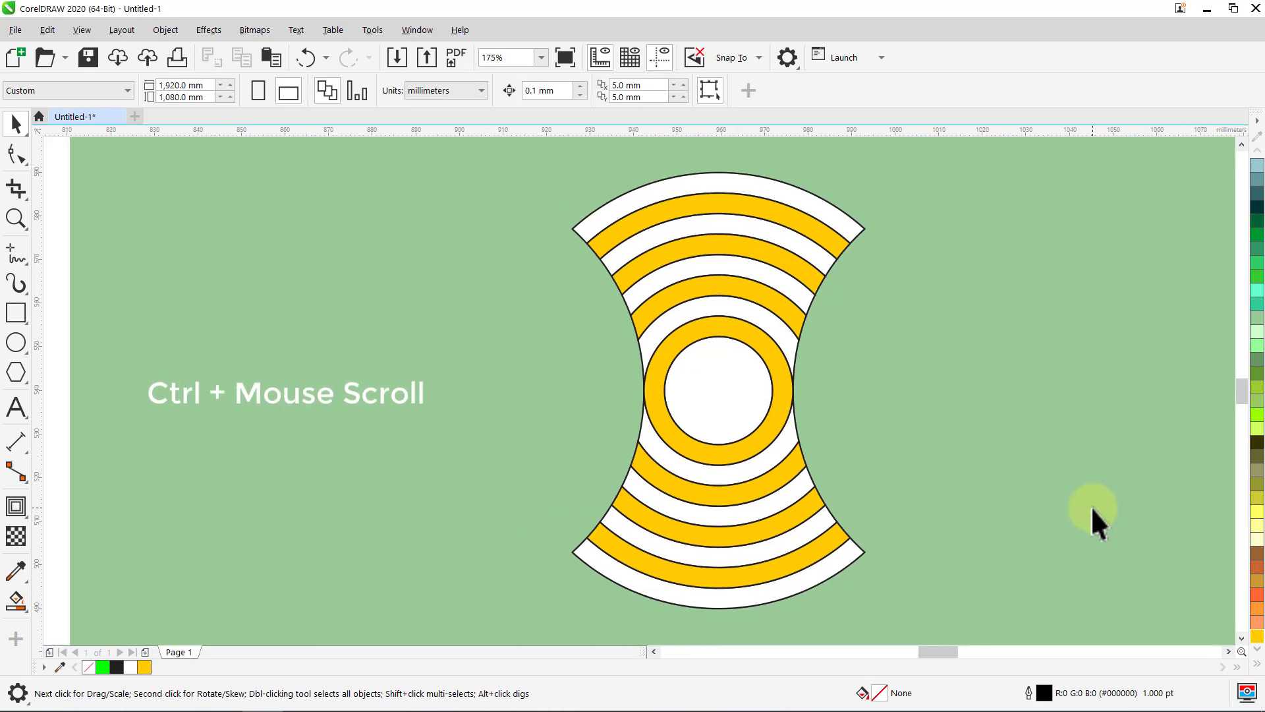
scroll(1091, 510, left, 8)
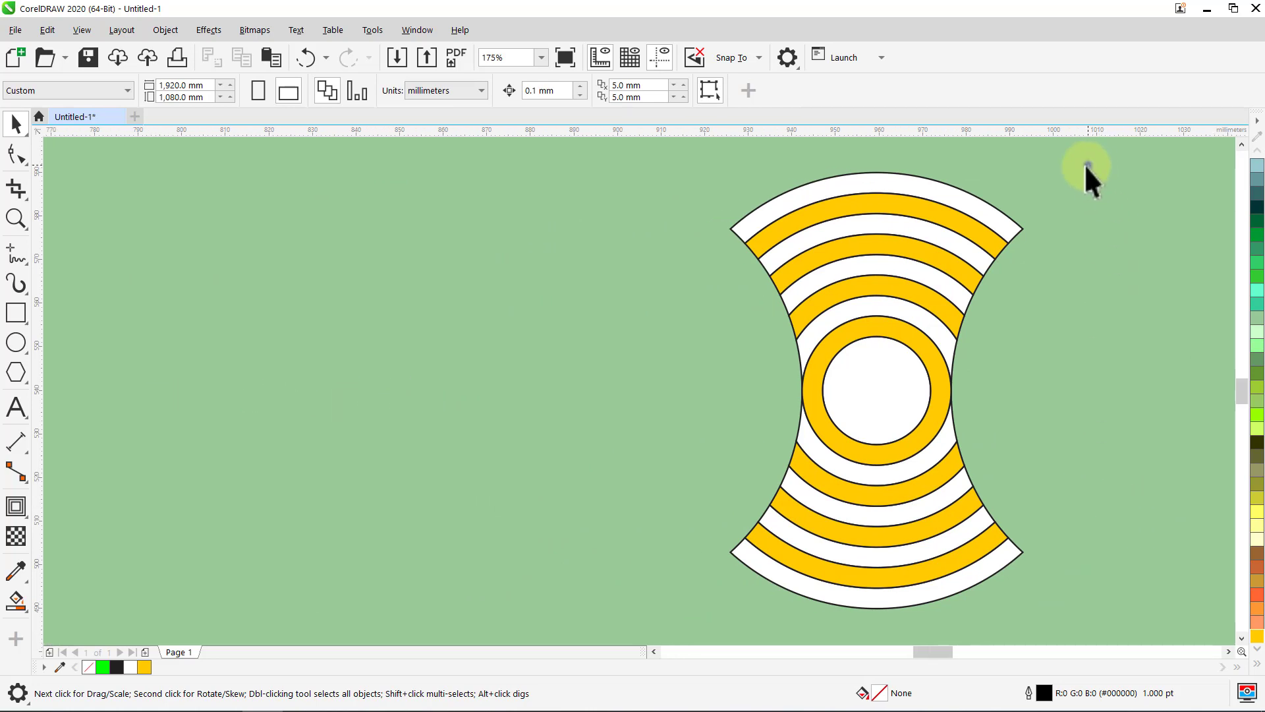
drag(649, 618, 650, 622)
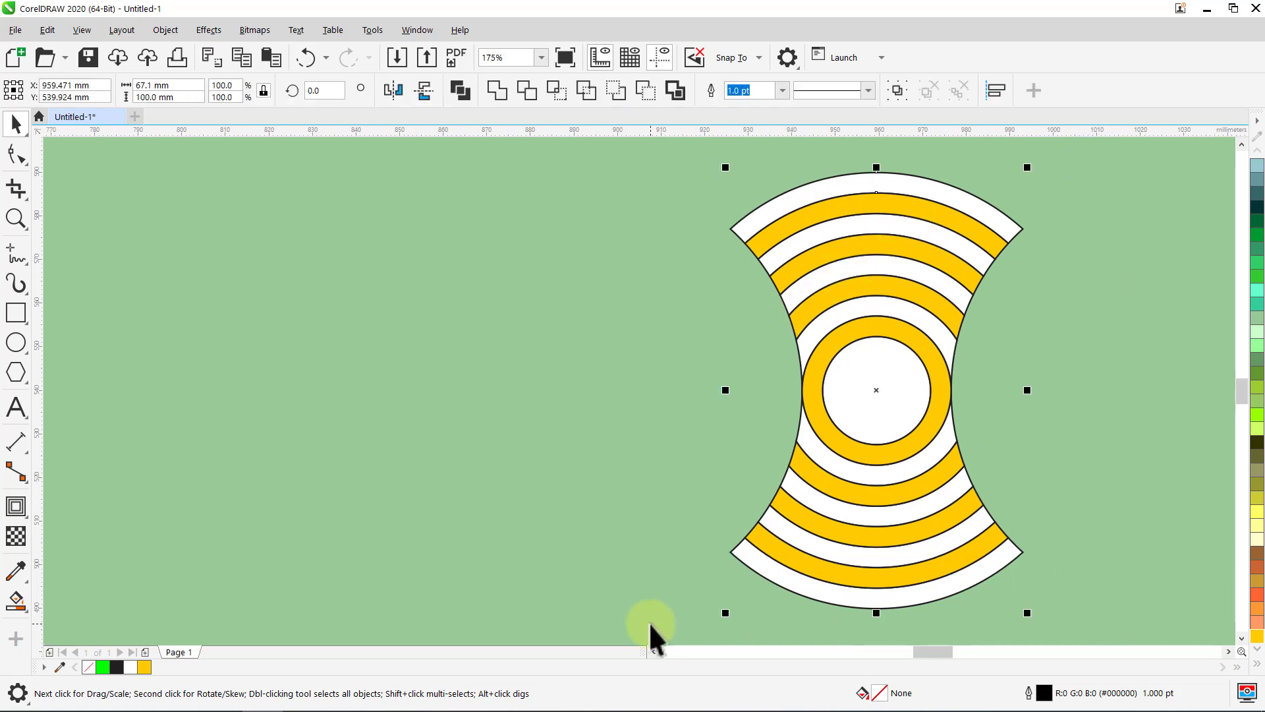
drag(875, 429, 379, 410)
right_click(378, 409)
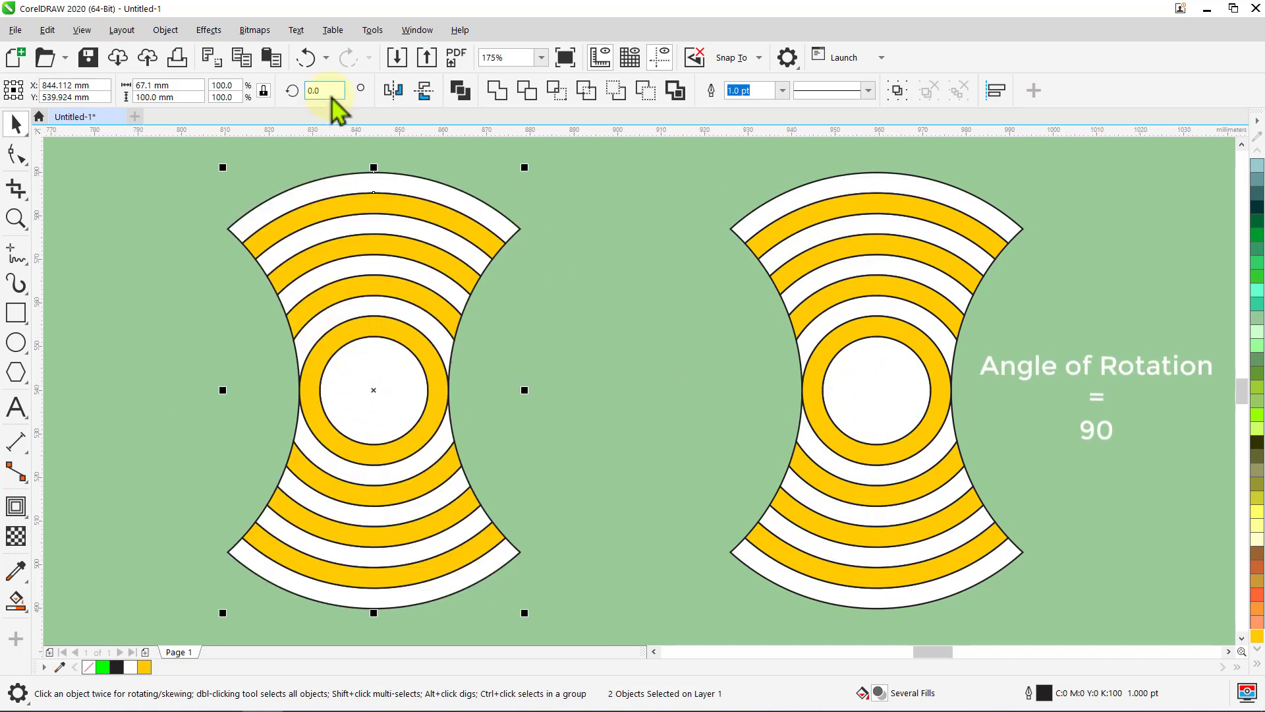
- Rotate the copied shape by 90 degrees and clear the selection
text(0)
key(Return)
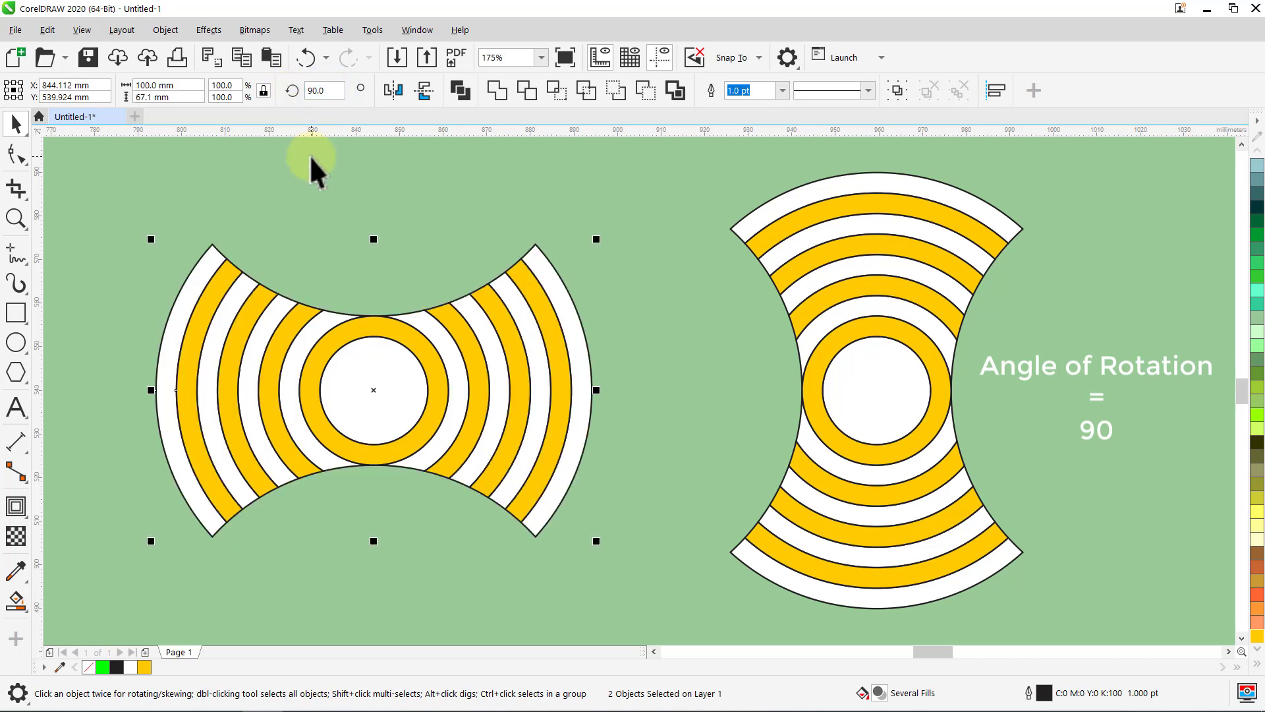
click(310, 156)
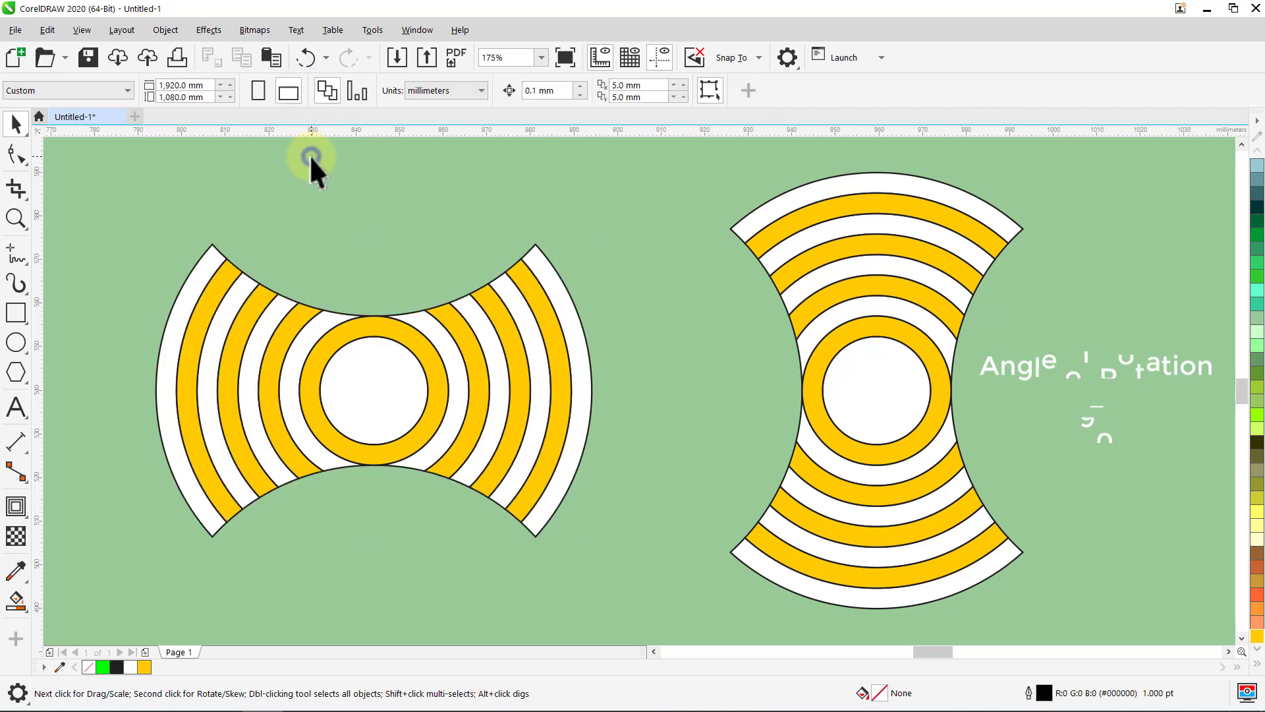
- Recolour the rotated copy's yellow bands to brown #CC9933 and clear the selection
click(296, 317)
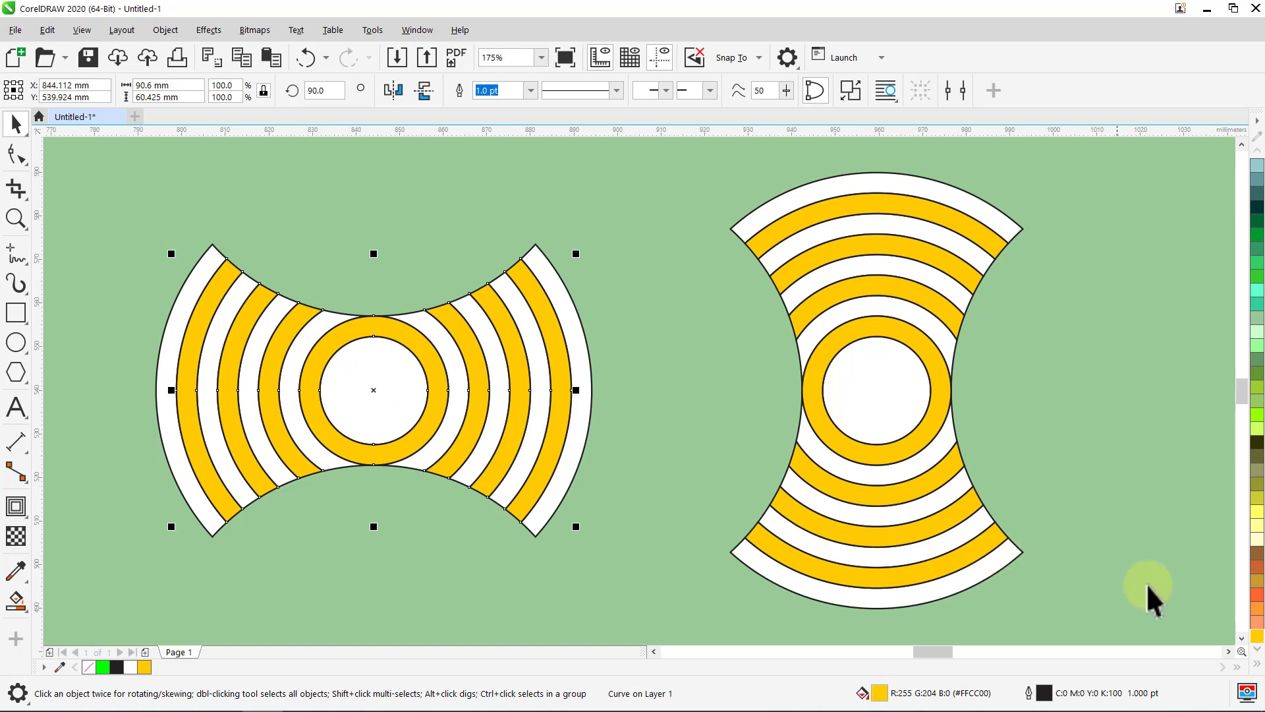
click(1257, 581)
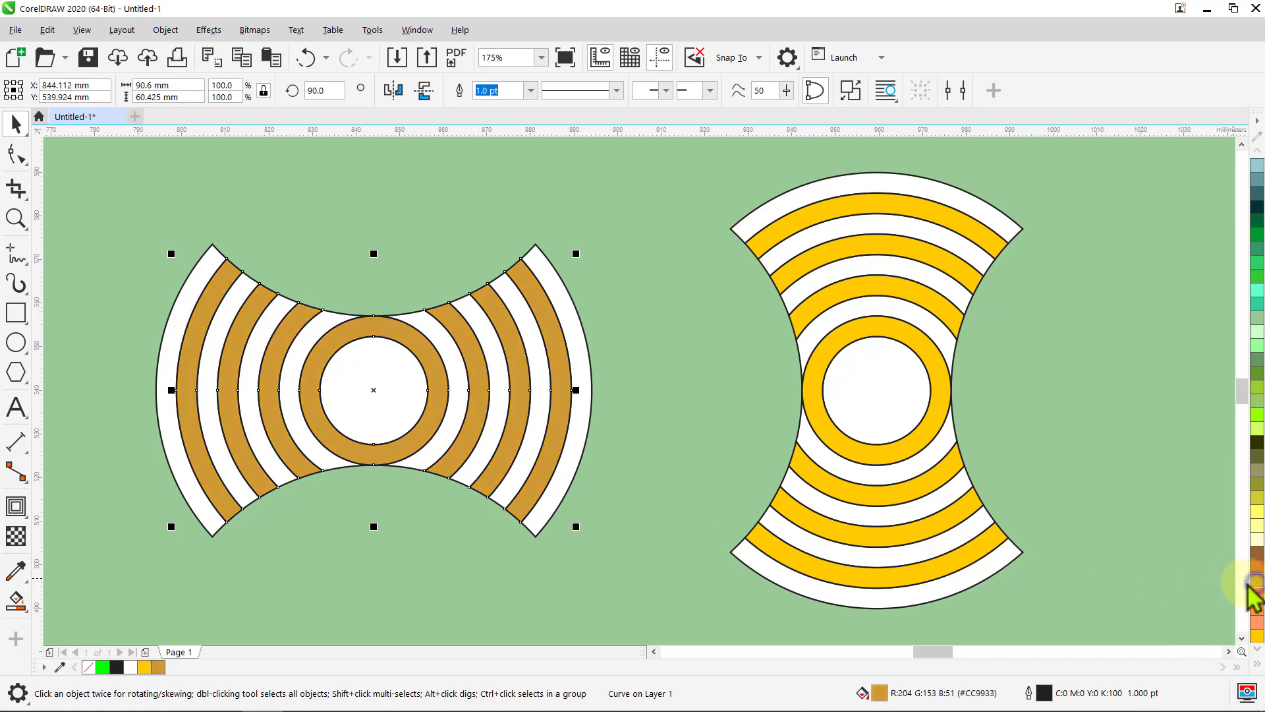
click(1164, 552)
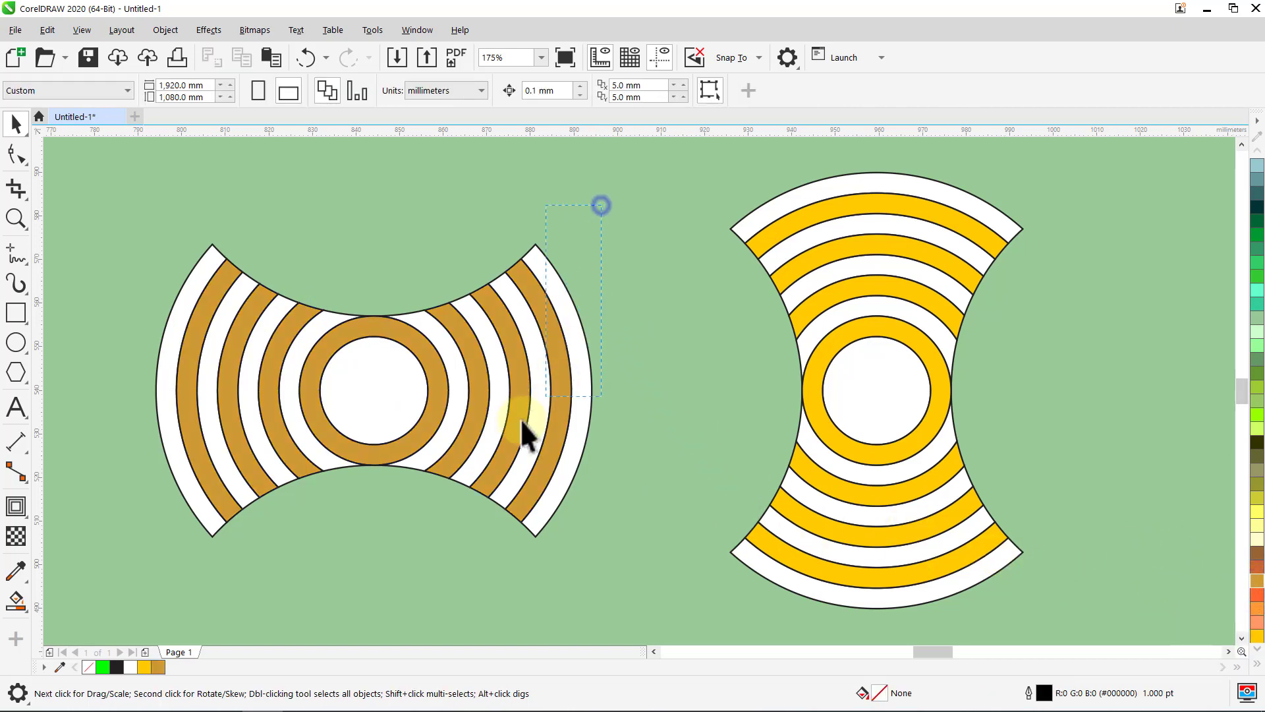
- Move the rotated brown and white shape horizontally so its right edge touches the yellow centre ring of the upright shape
drag(520, 418, 112, 576)
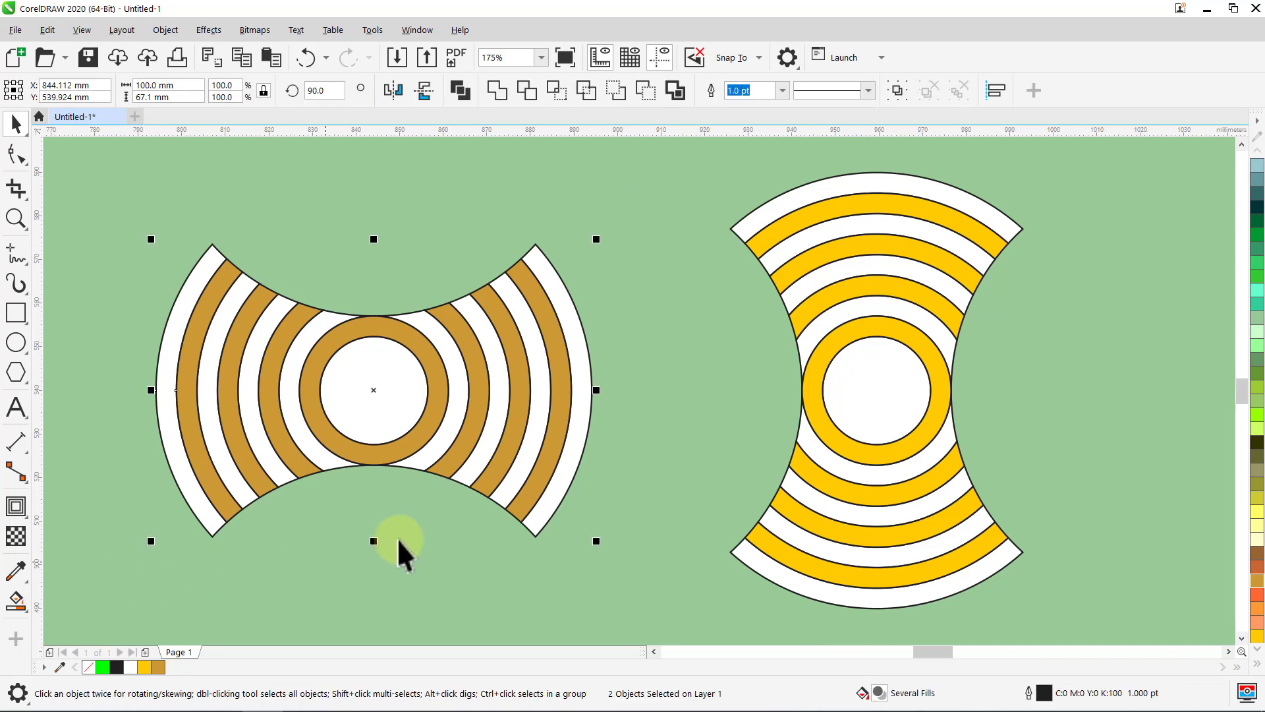
drag(600, 392, 807, 395)
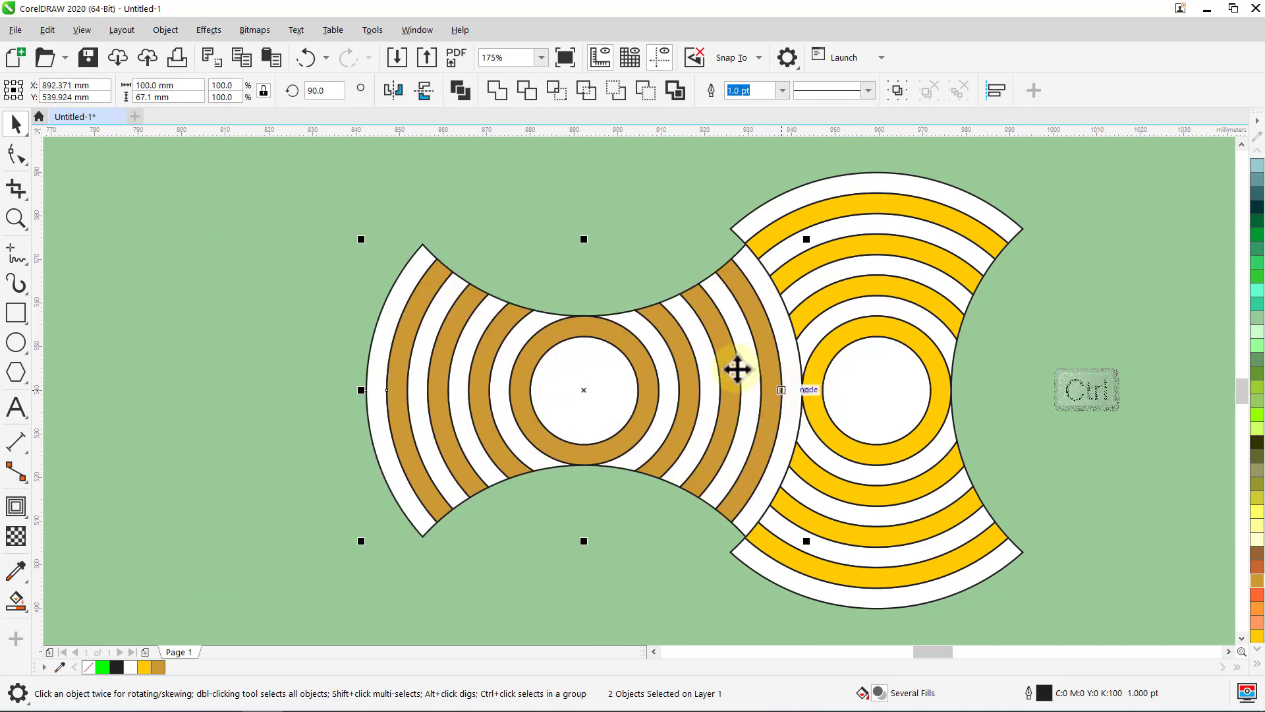
click(568, 176)
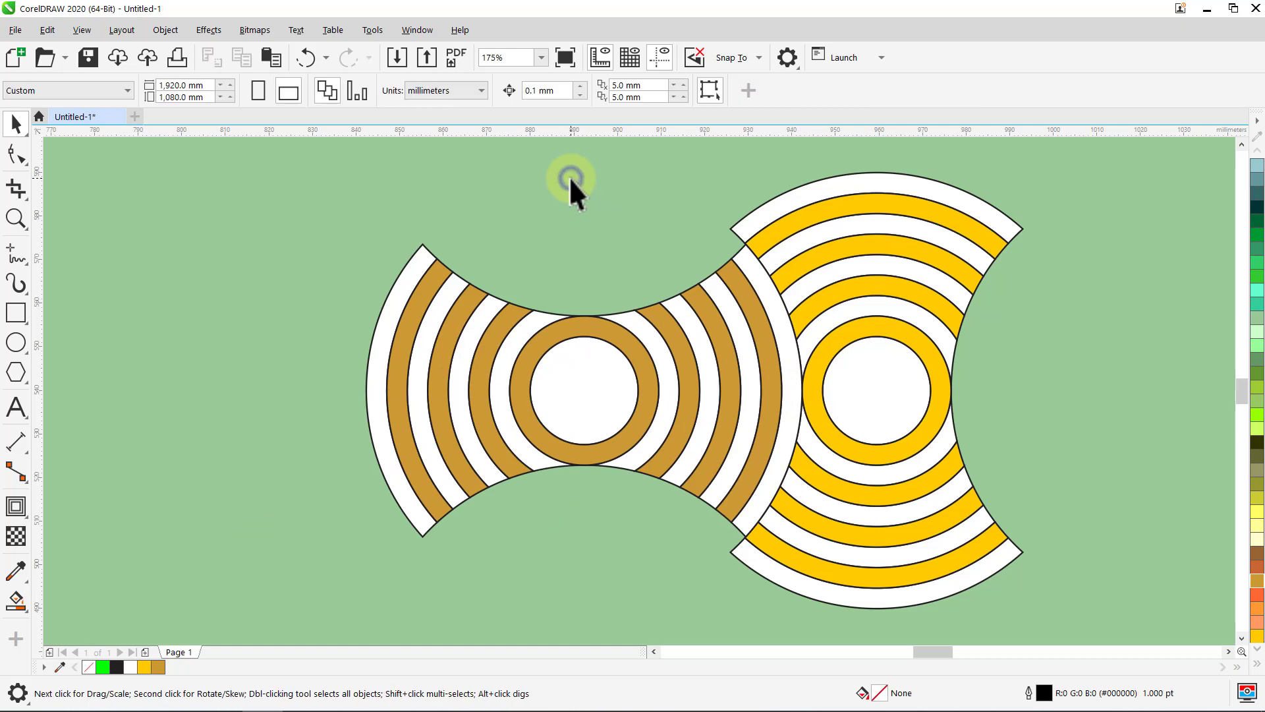
- Move the yellow and brown shapes together to the page's upper-right area, centred at about X 1612 mm, Y 883 mm
click(540, 58)
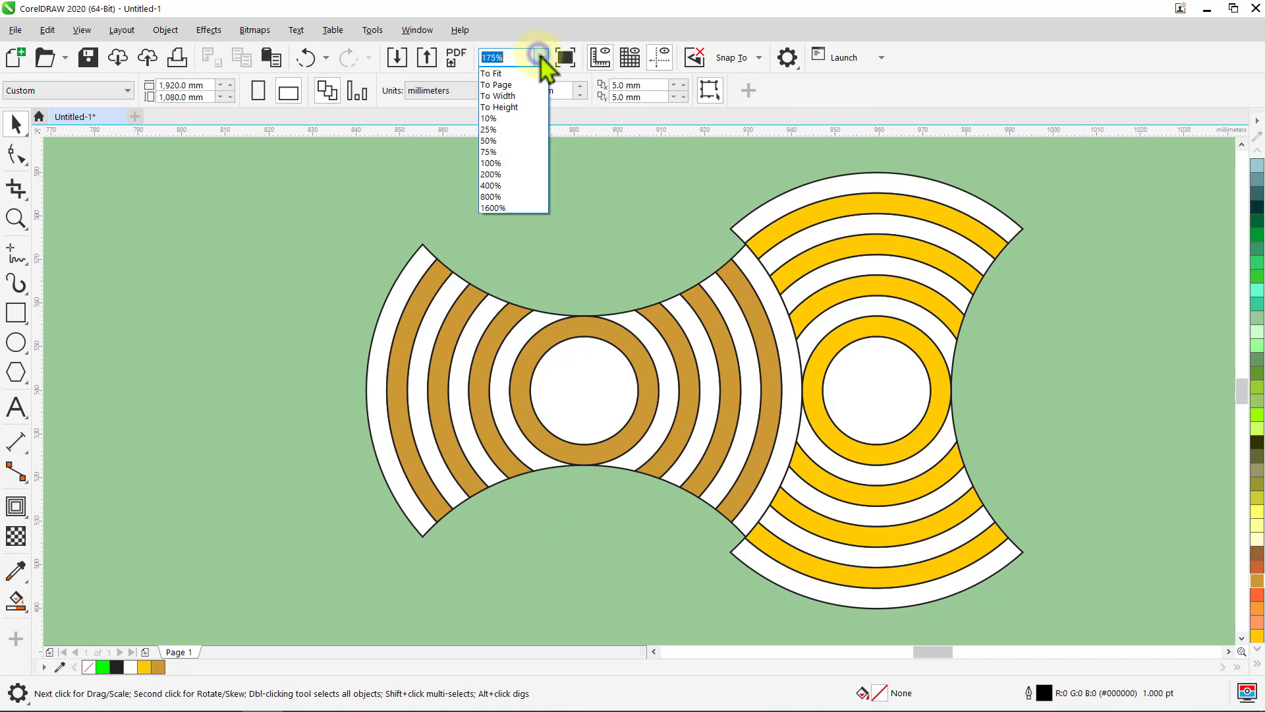
click(514, 132)
drag(655, 448, 522, 476)
mouse_move(638, 402)
mouse_down()
mouse_move(714, 392)
mouse_move(1015, 235)
mouse_up()
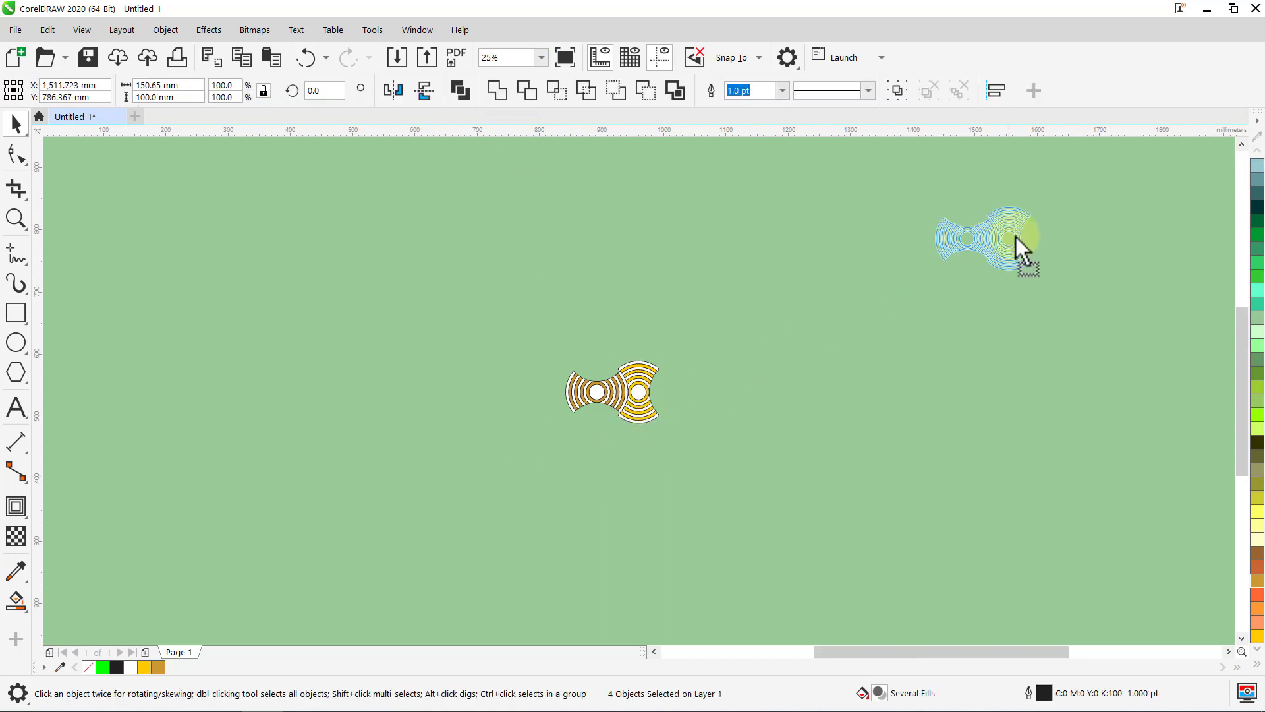
drag(1071, 187, 1073, 187)
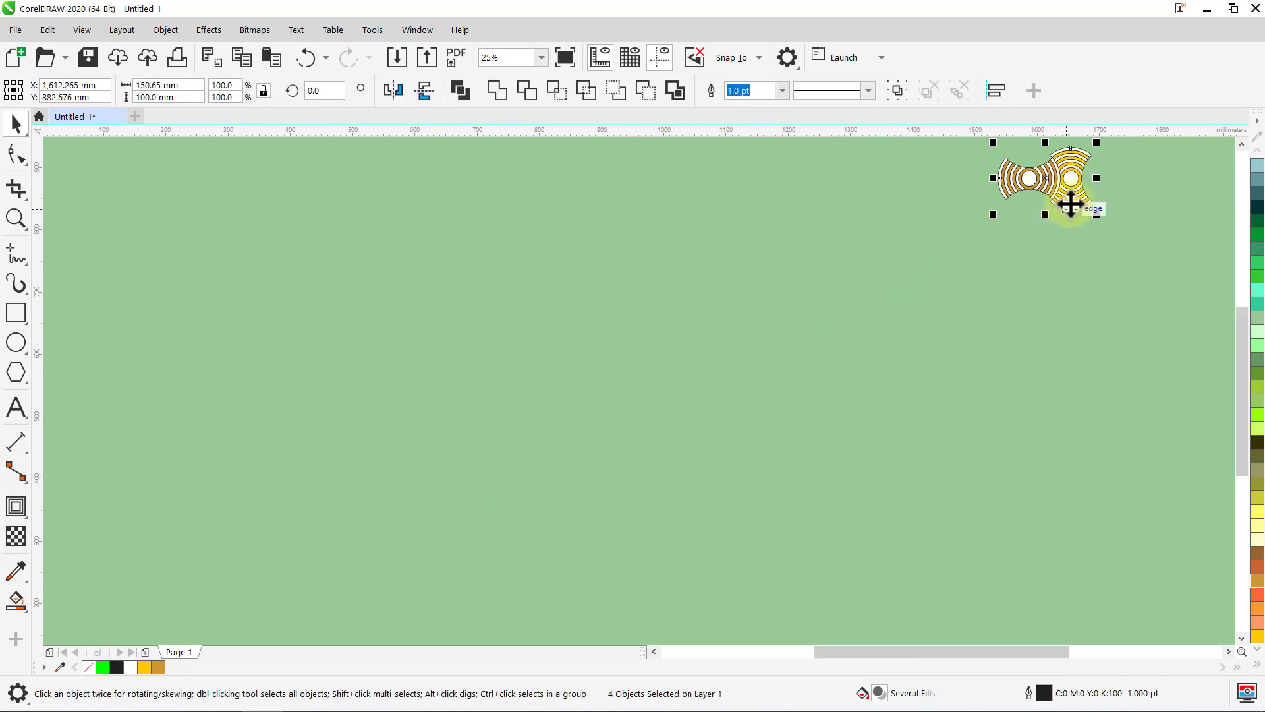
- Copy the shape pair horizontally 134.2 mm to the left so it joins the original pair
key(ctrl)
drag(1016, 181, 995, 176)
right_click(998, 180)
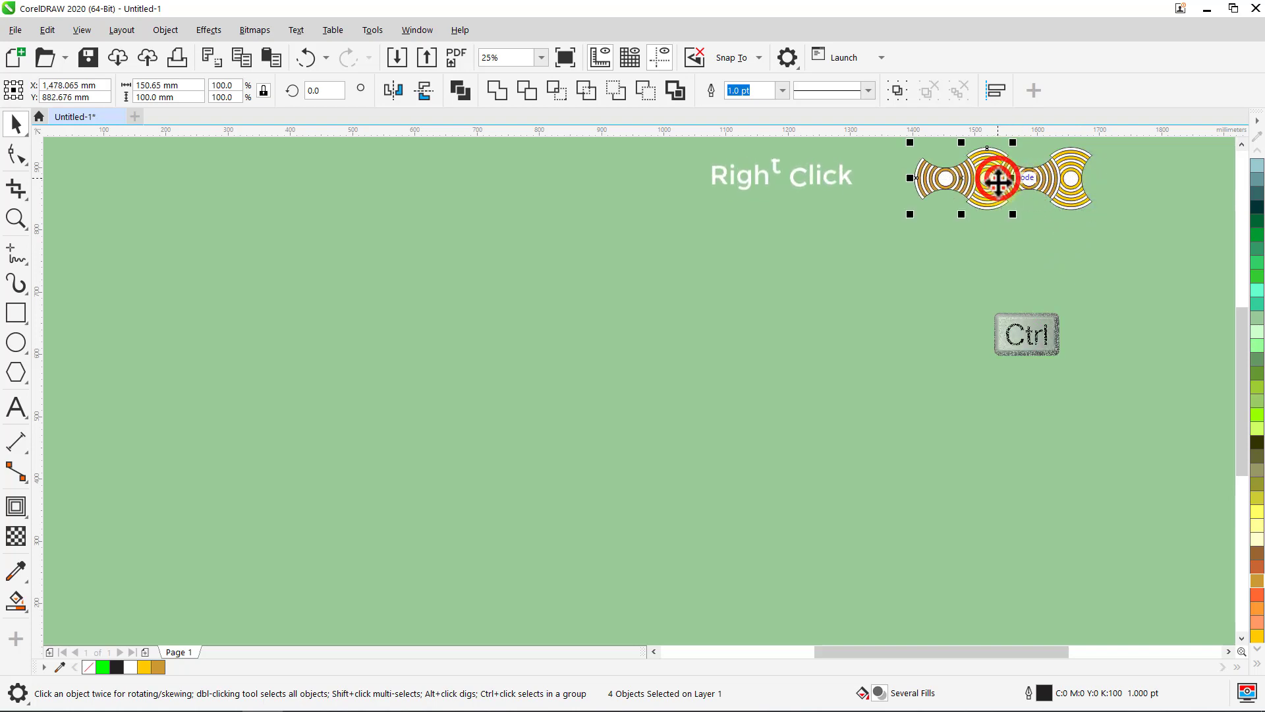
- Repeat the duplication nine times to extend the row leftward across the page, and clear the selection
key(ctrl+d)
key(ctrl+d)
key(ctrl+d)
key(ctrl+d)
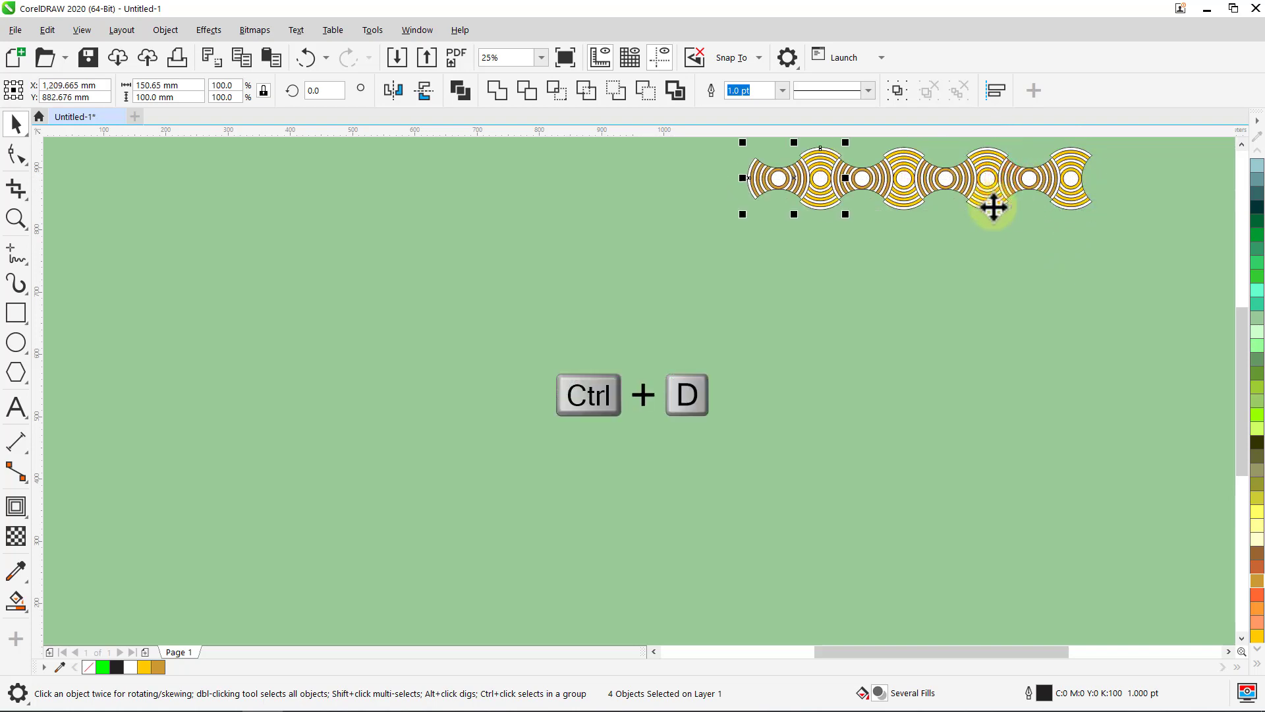
key(ctrl+d)
key(ctrl+d)
key(ctrl+d)
key(ctrl+d)
key(ctrl+d)
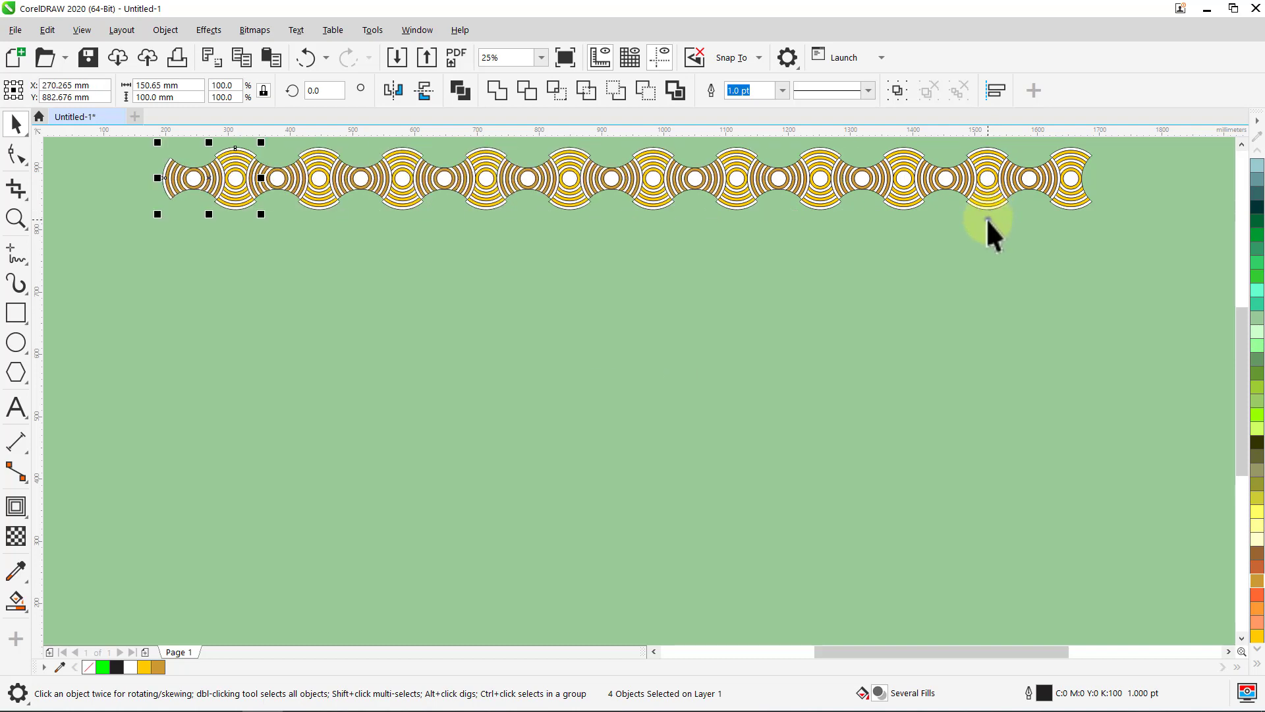
click(986, 218)
- Copy the whole row 67.1 mm left and 67.1 mm down so it interlocks below the first row, and clear the selection
key(ctrl+a)
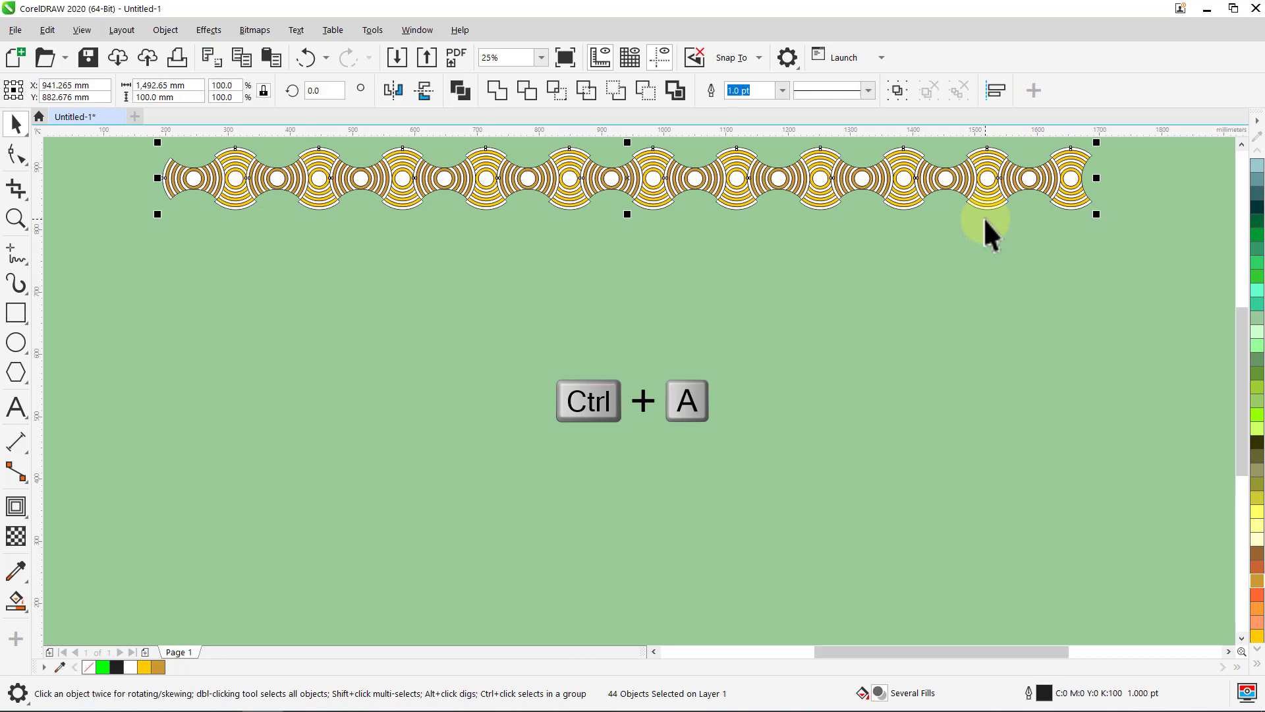
drag(1080, 164, 1030, 189)
right_click(1037, 198)
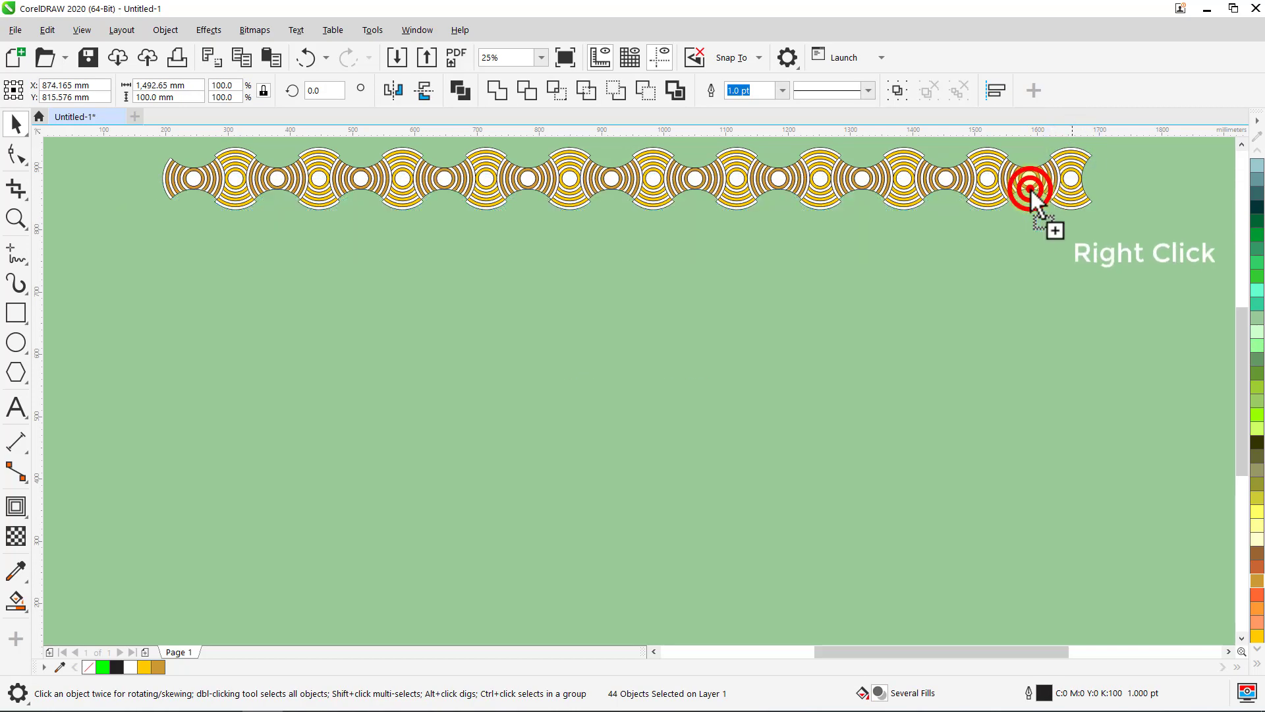
click(1144, 216)
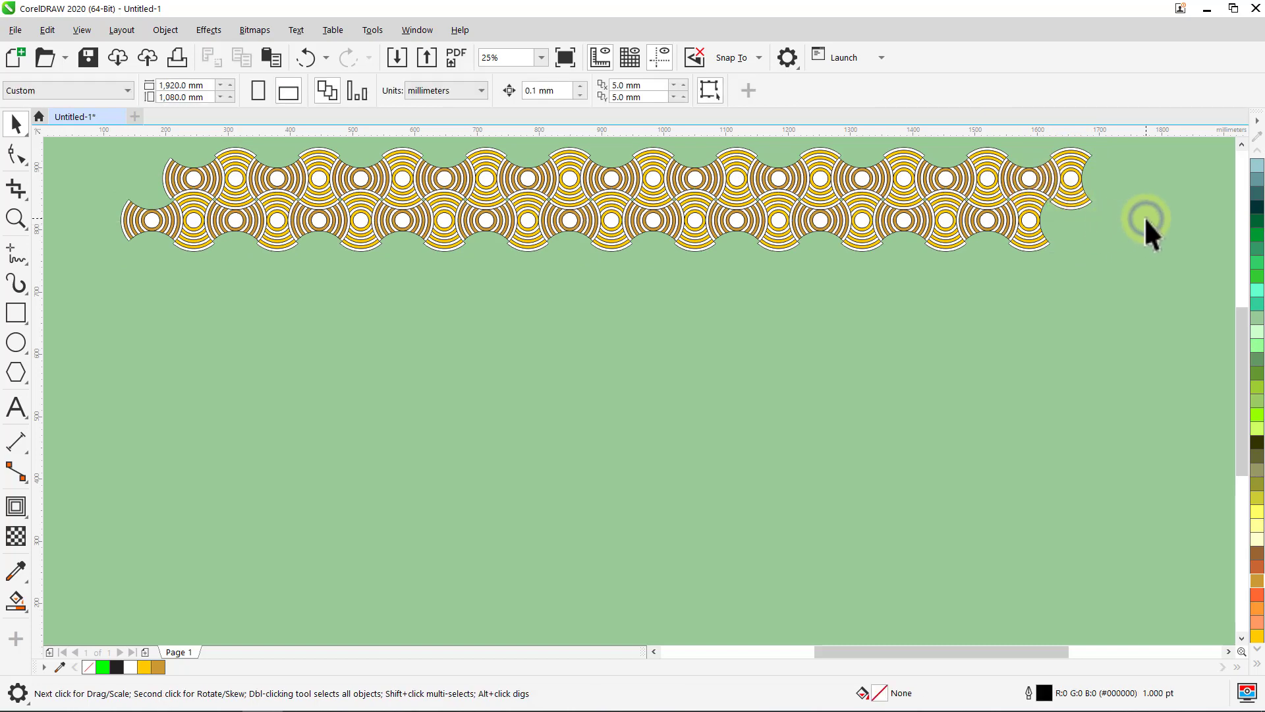
- Delete the protruding yellow shape at the upper row's right end and the brown shape at the lower row's left end
drag(1057, 199, 1041, 216)
key(Delete)
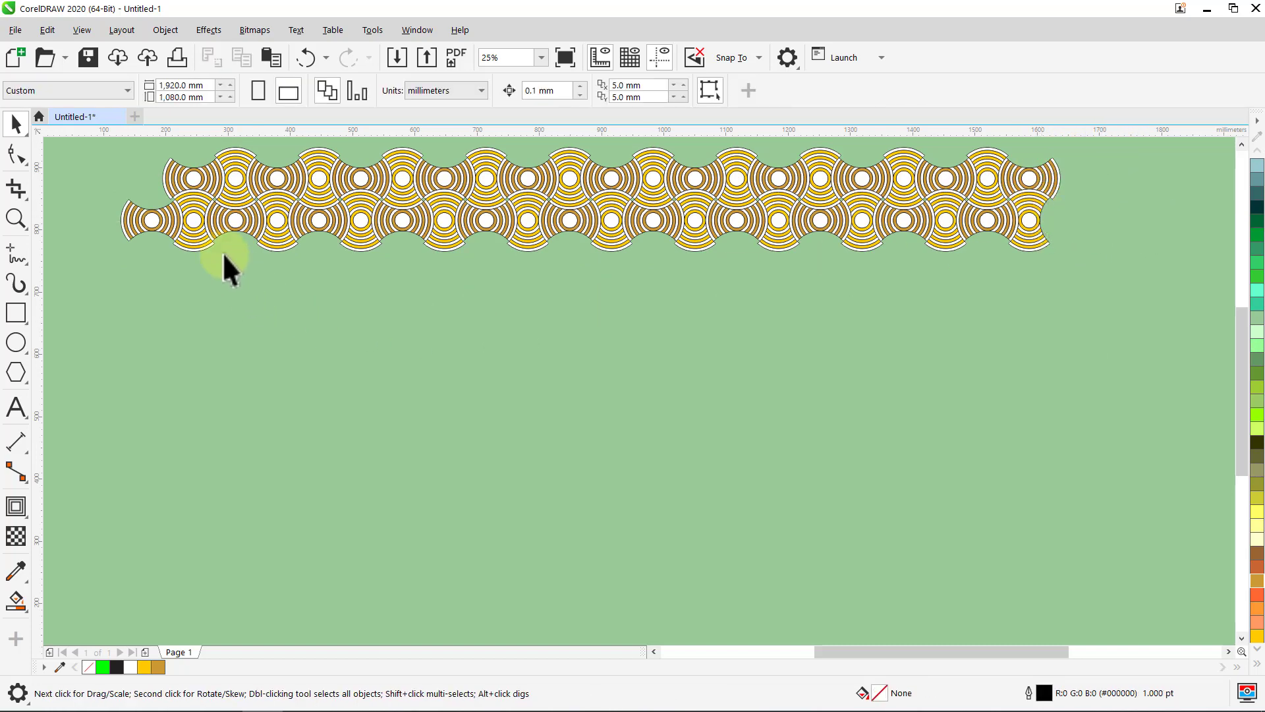
drag(148, 244, 101, 278)
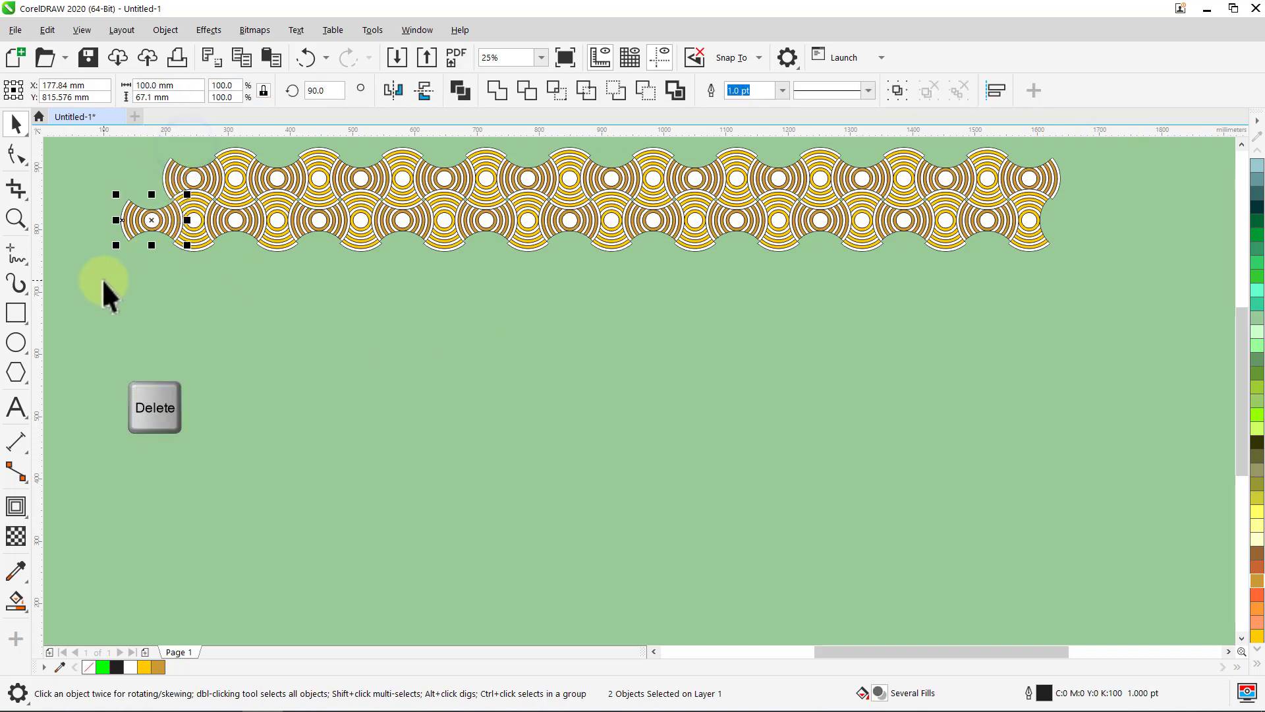
key(Delete)
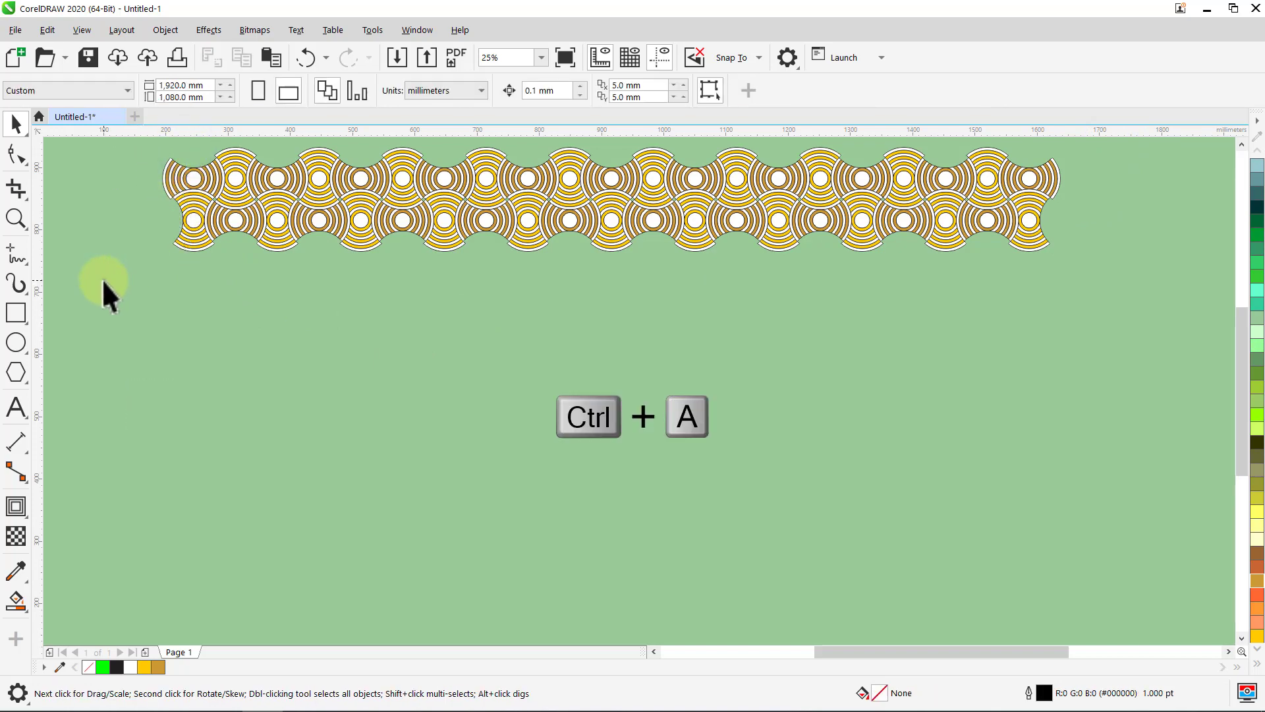
- Copy both rows 134.2 mm straight down, repeat the duplication four times to make twelve rows, and clear the selection
key(ctrl+a)
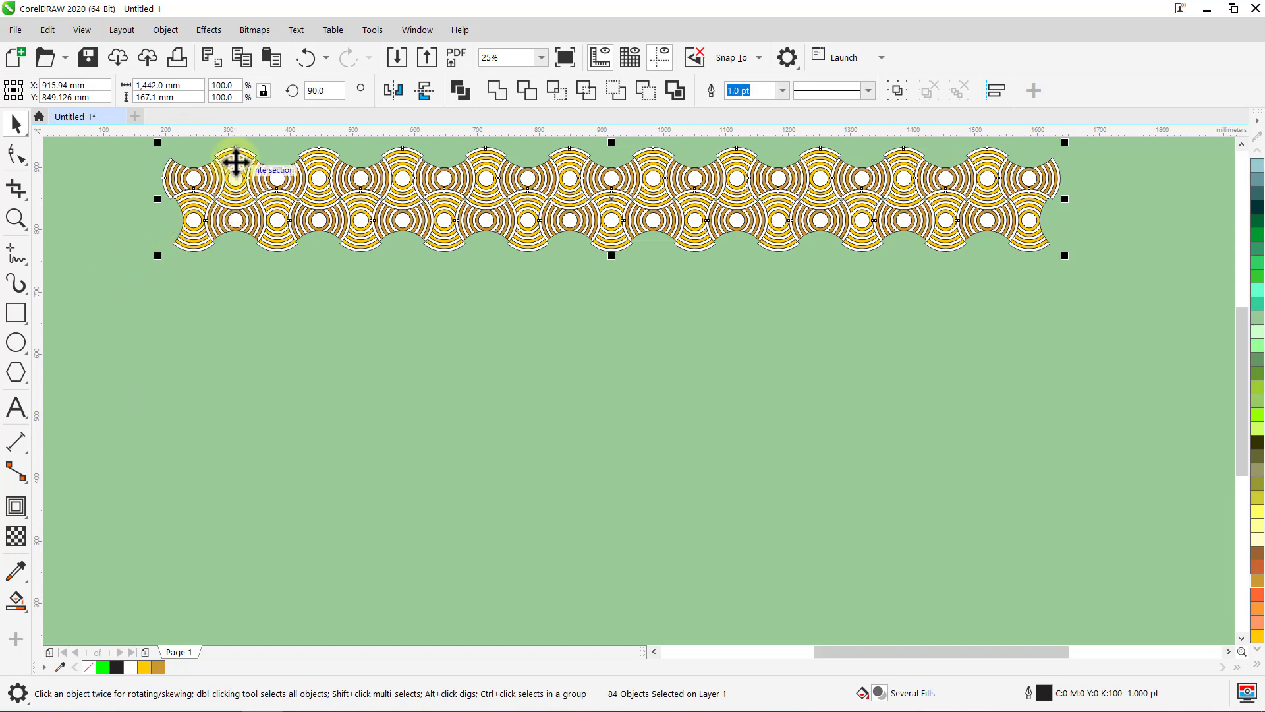
drag(237, 147, 235, 231)
right_click(236, 233)
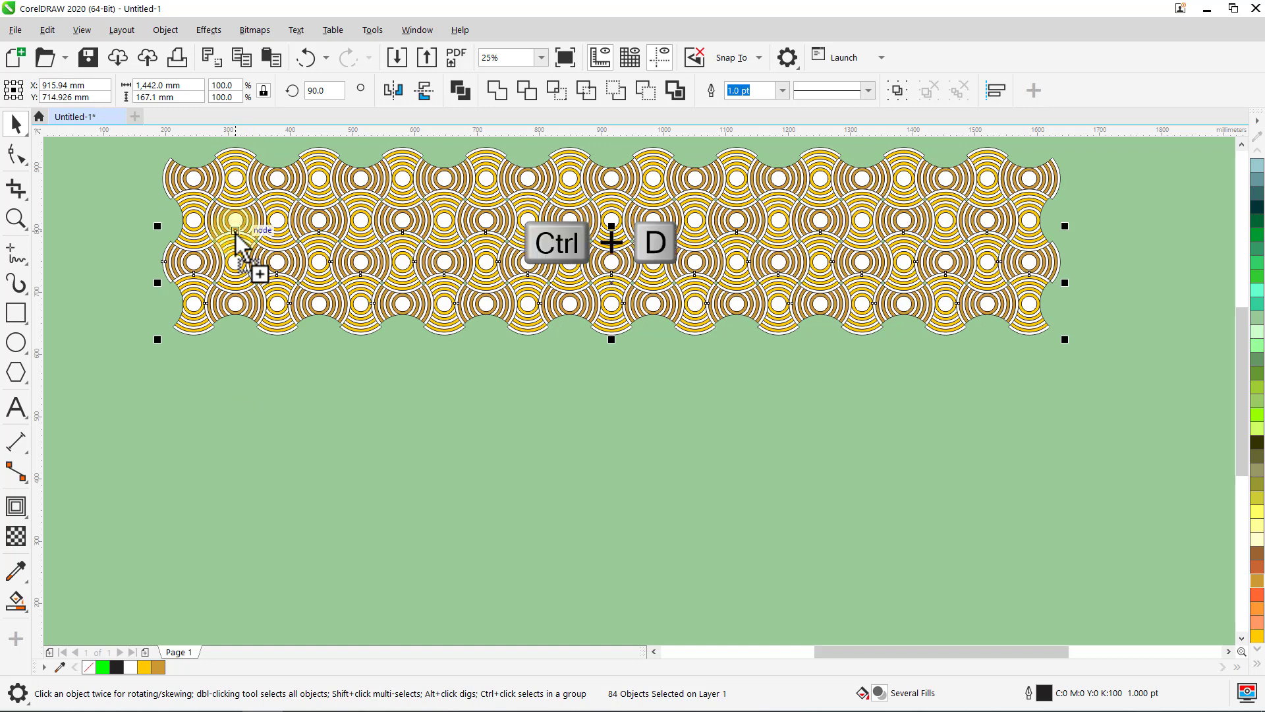
key(ctrl+d)
key(ctrl+d)
key(ctrl+d)
key(ctrl+d)
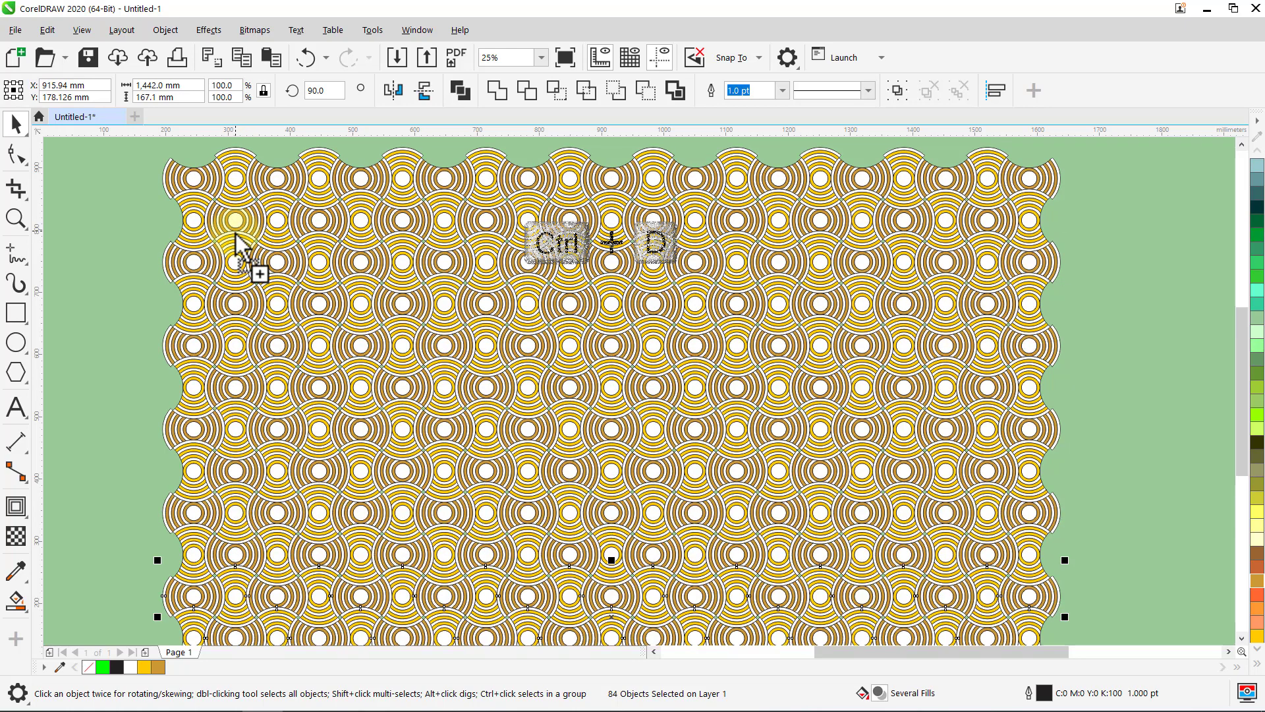
click(122, 157)
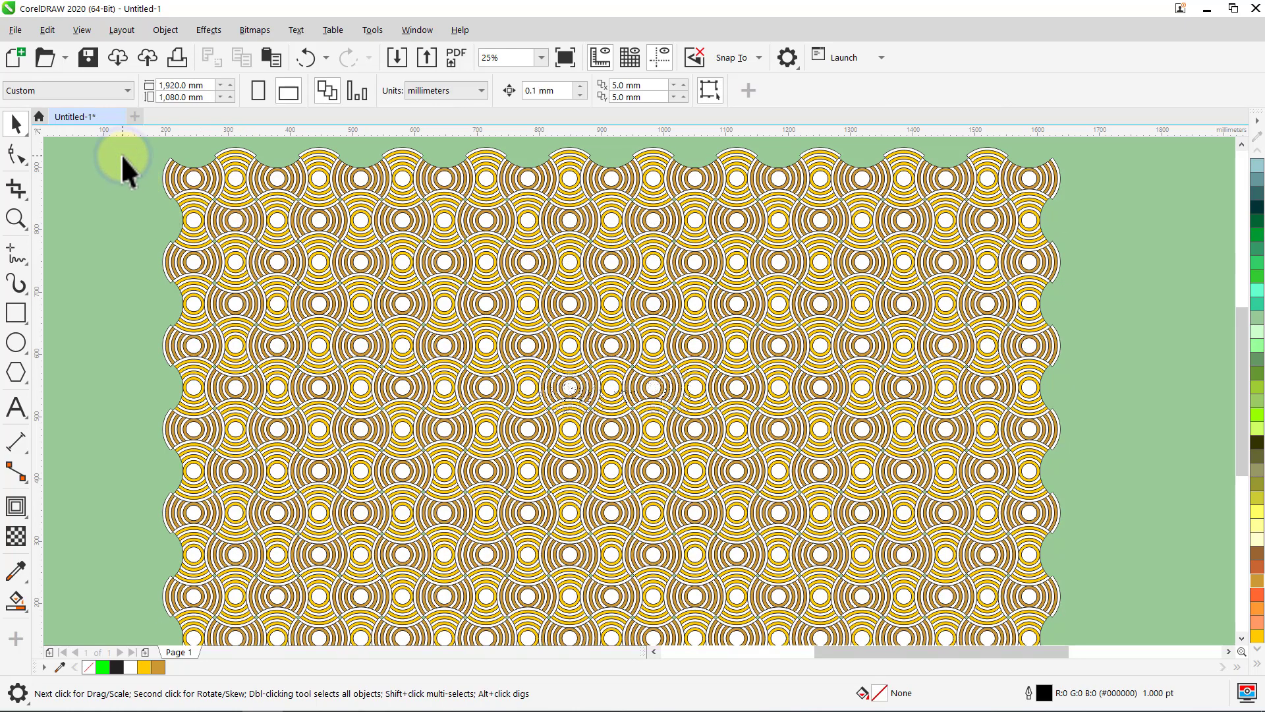
- Group all the pattern shapes and remove their outlines
key(ctrl+a)
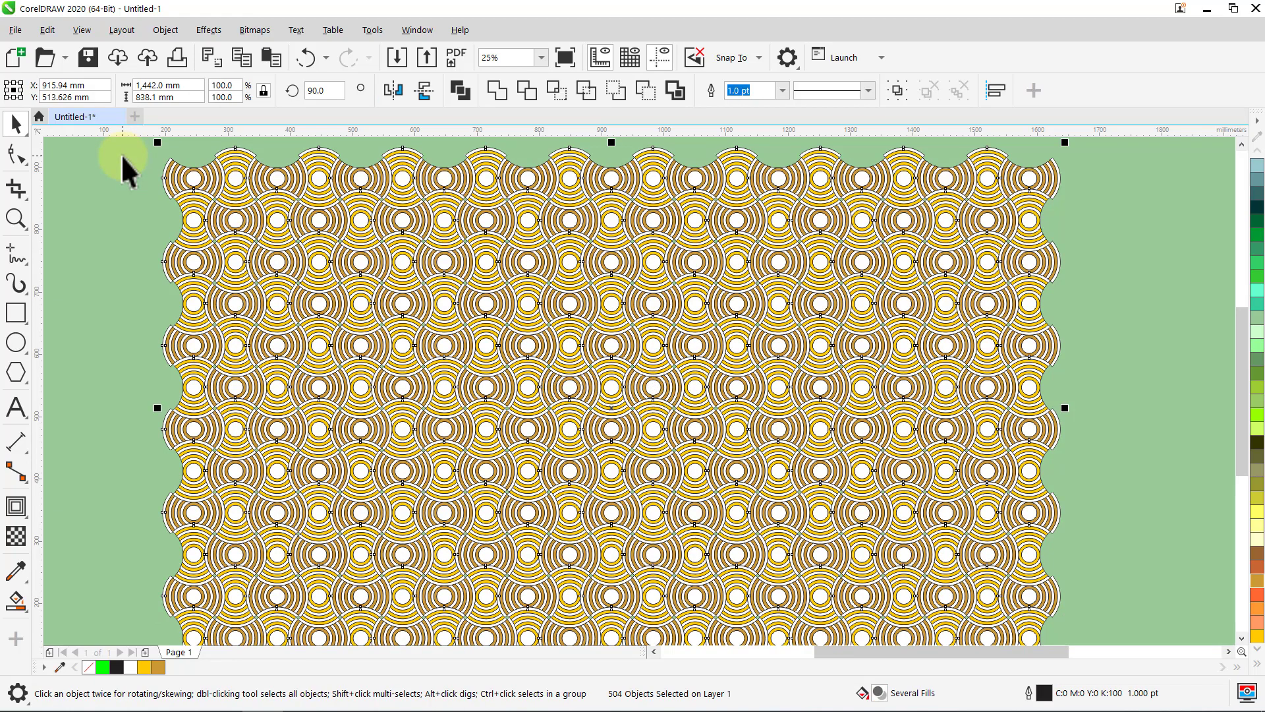
key(ctrl+g)
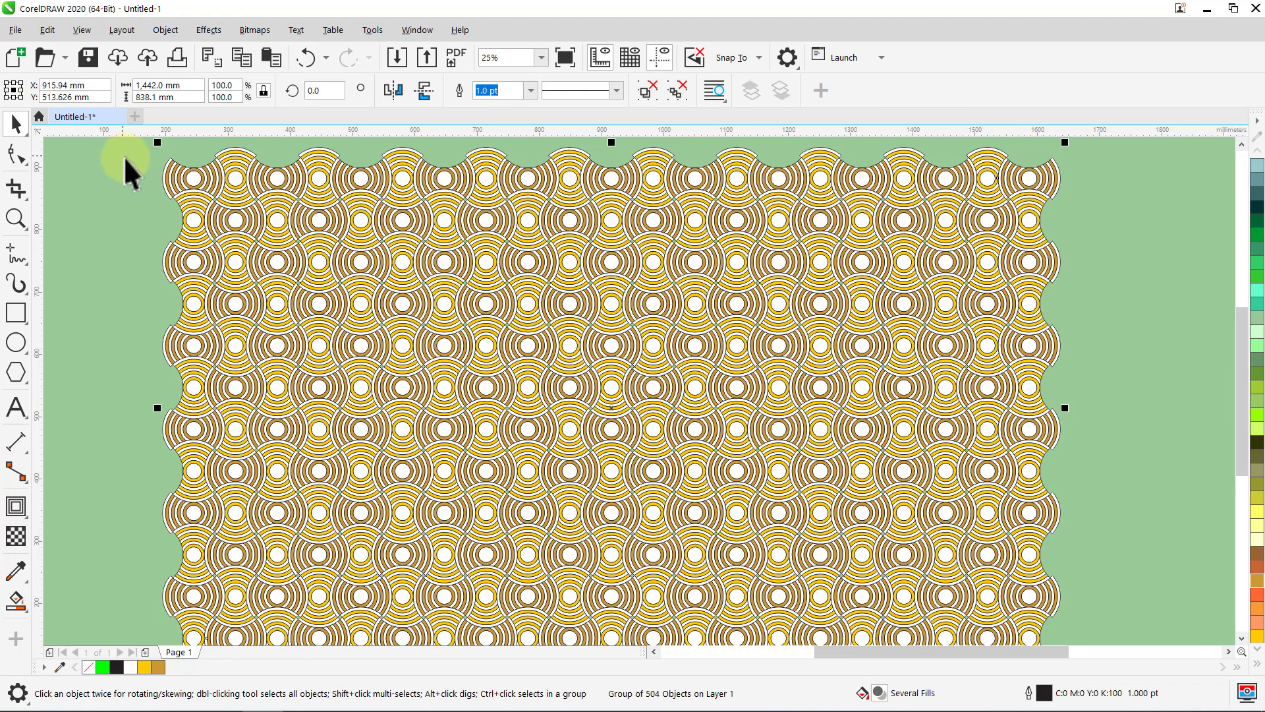
click(531, 92)
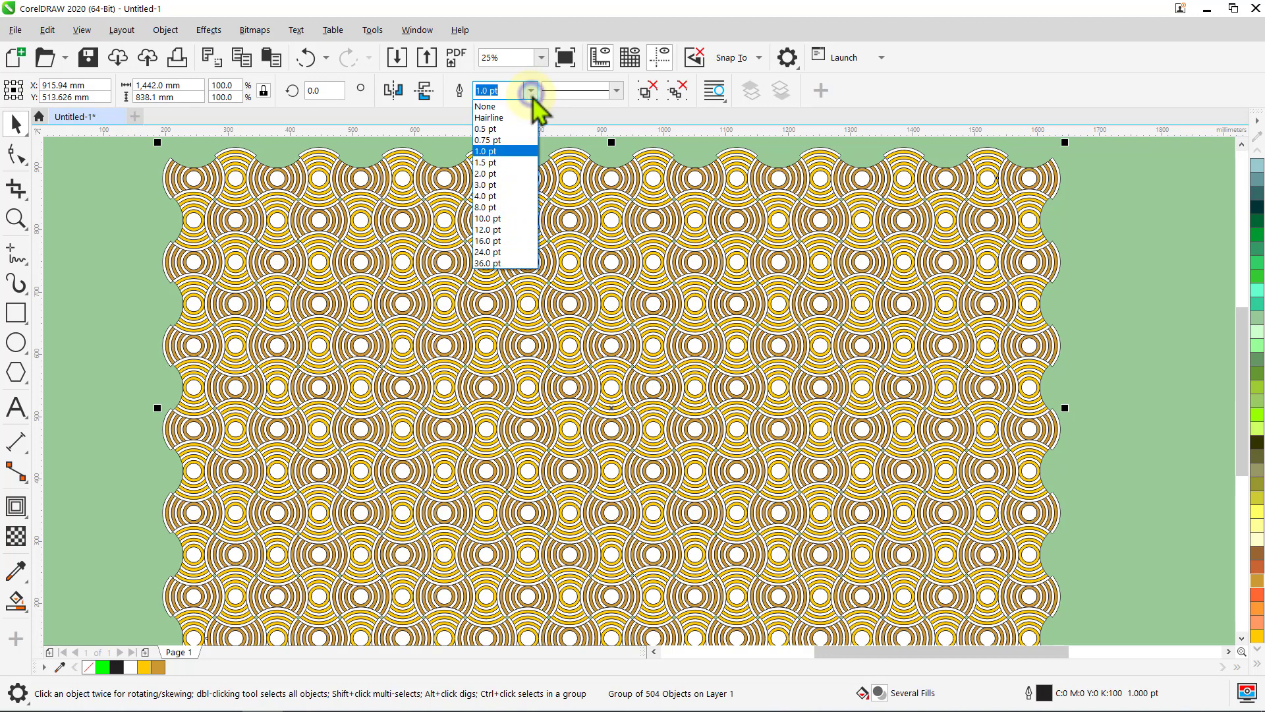
click(525, 108)
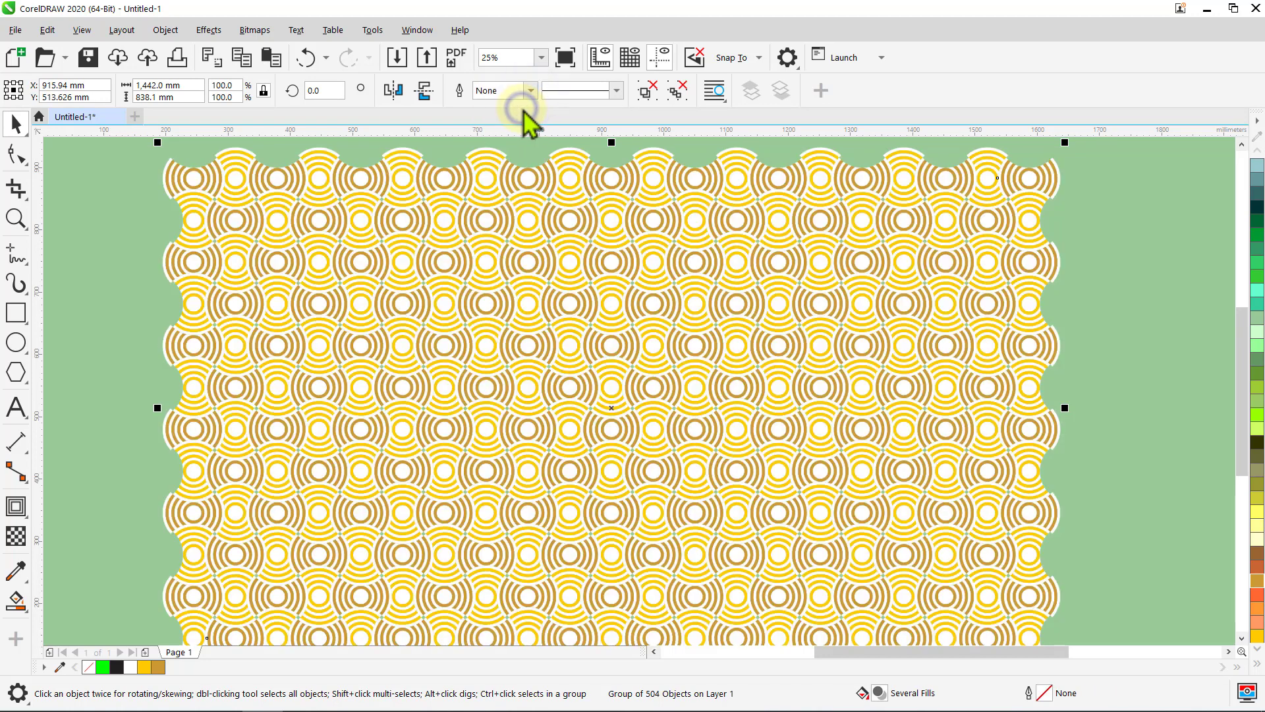
click(531, 145)
- Centre the pattern group on the page and enlarge it proportionally to about 151% so it extends past every page edge
click(513, 58)
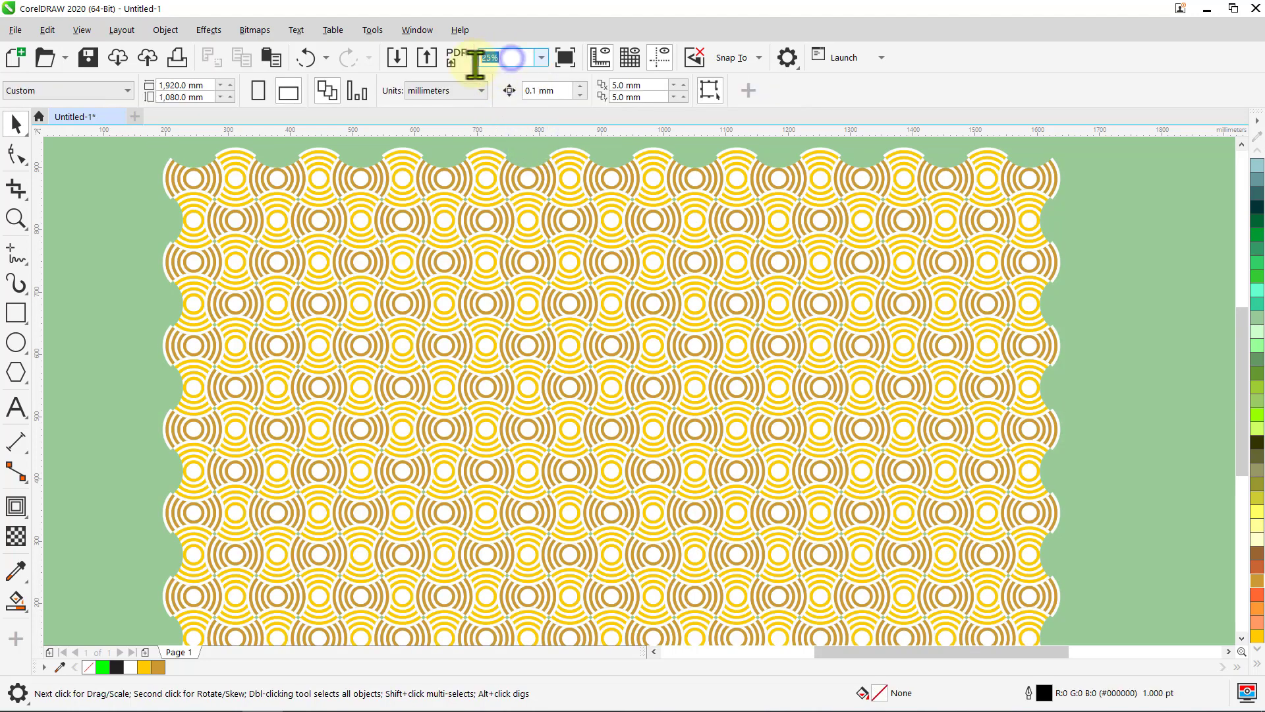
text(15)
key(Return)
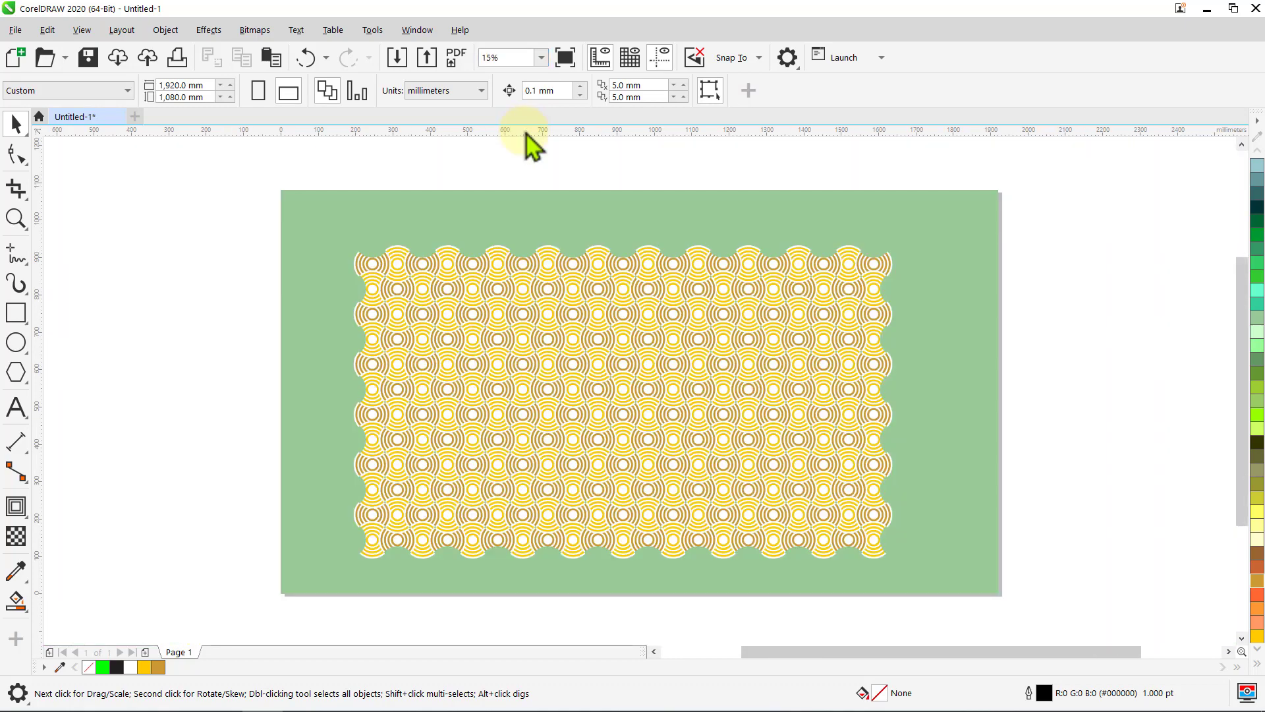
click(557, 303)
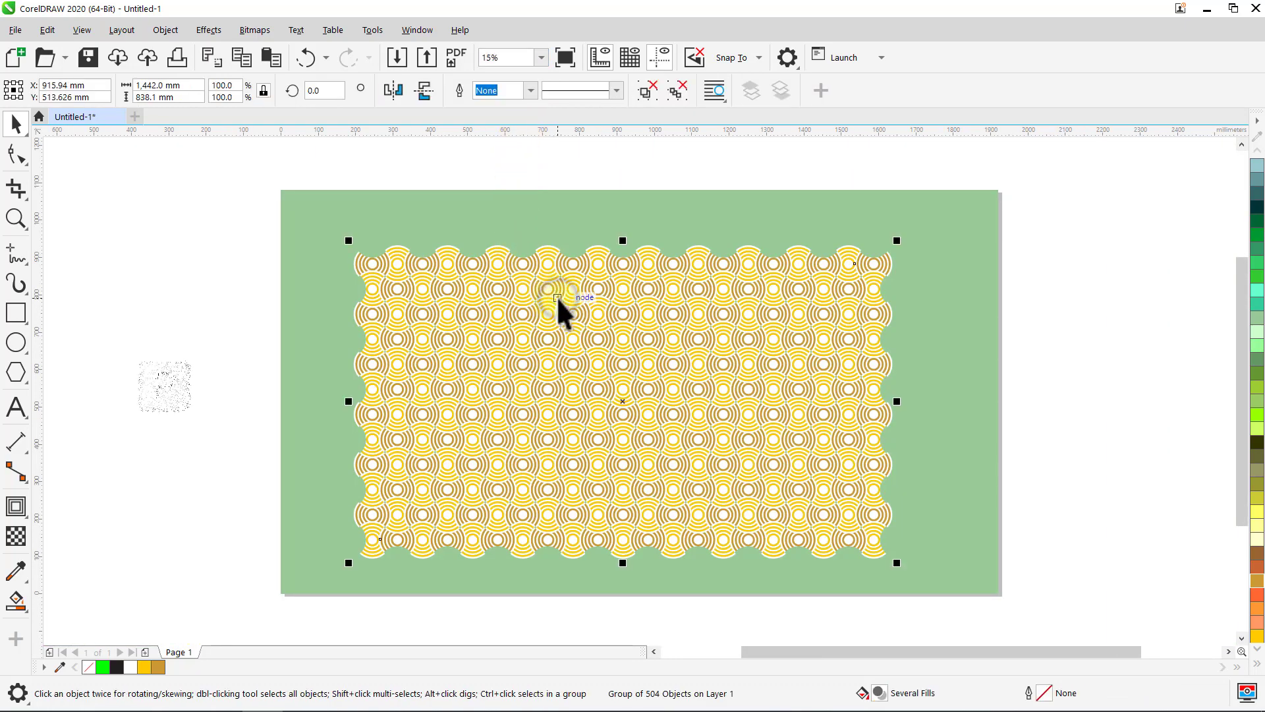
key(p)
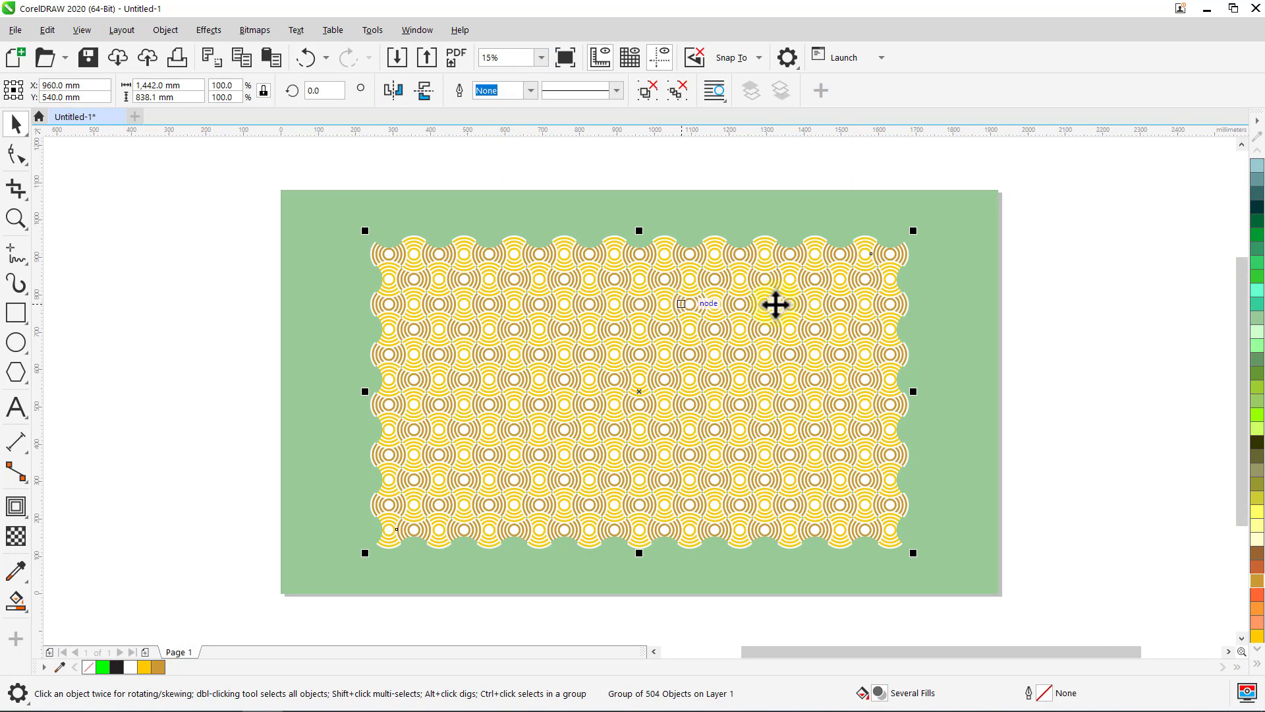
drag(915, 229, 1158, 147)
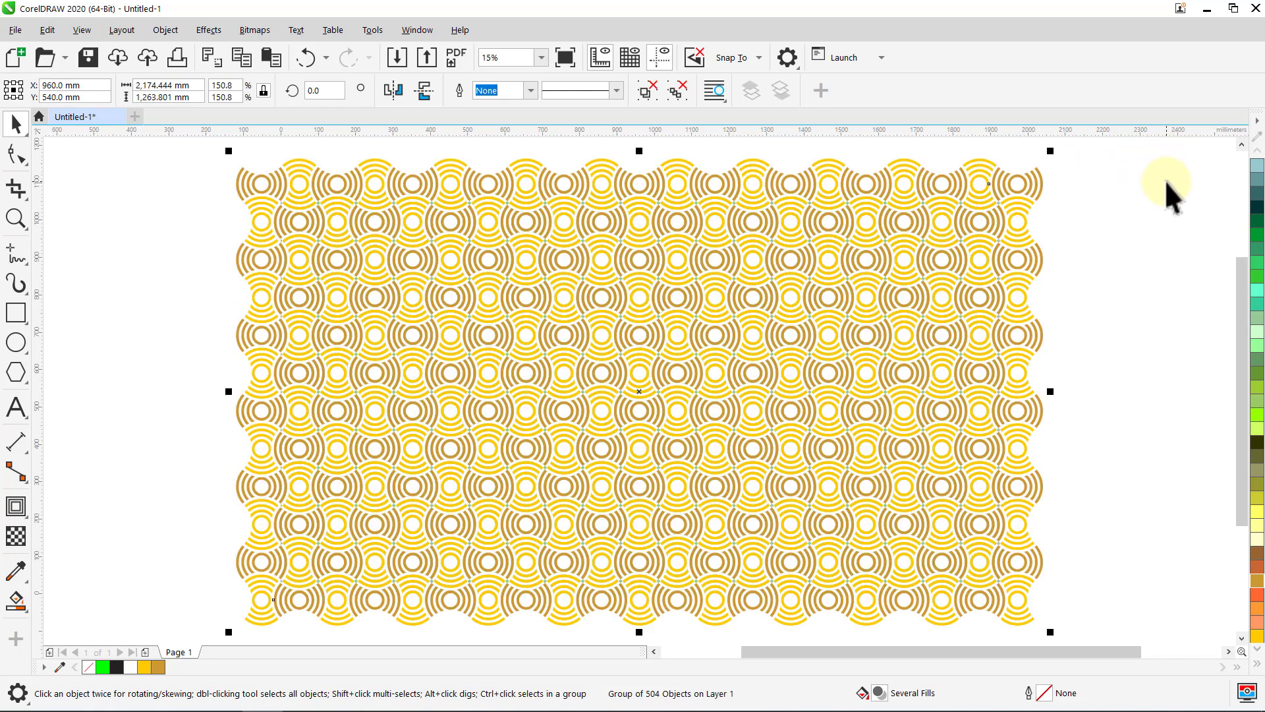
click(1165, 182)
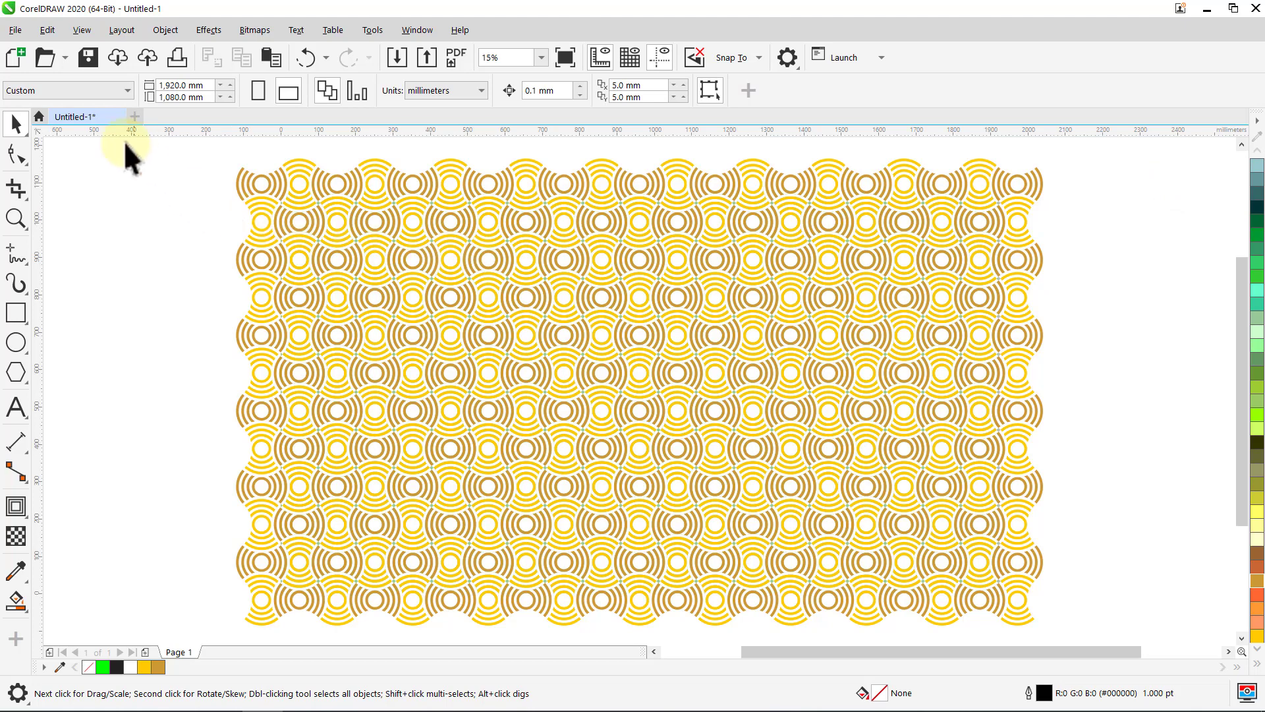
- Set the document's page background to No background
click(121, 29)
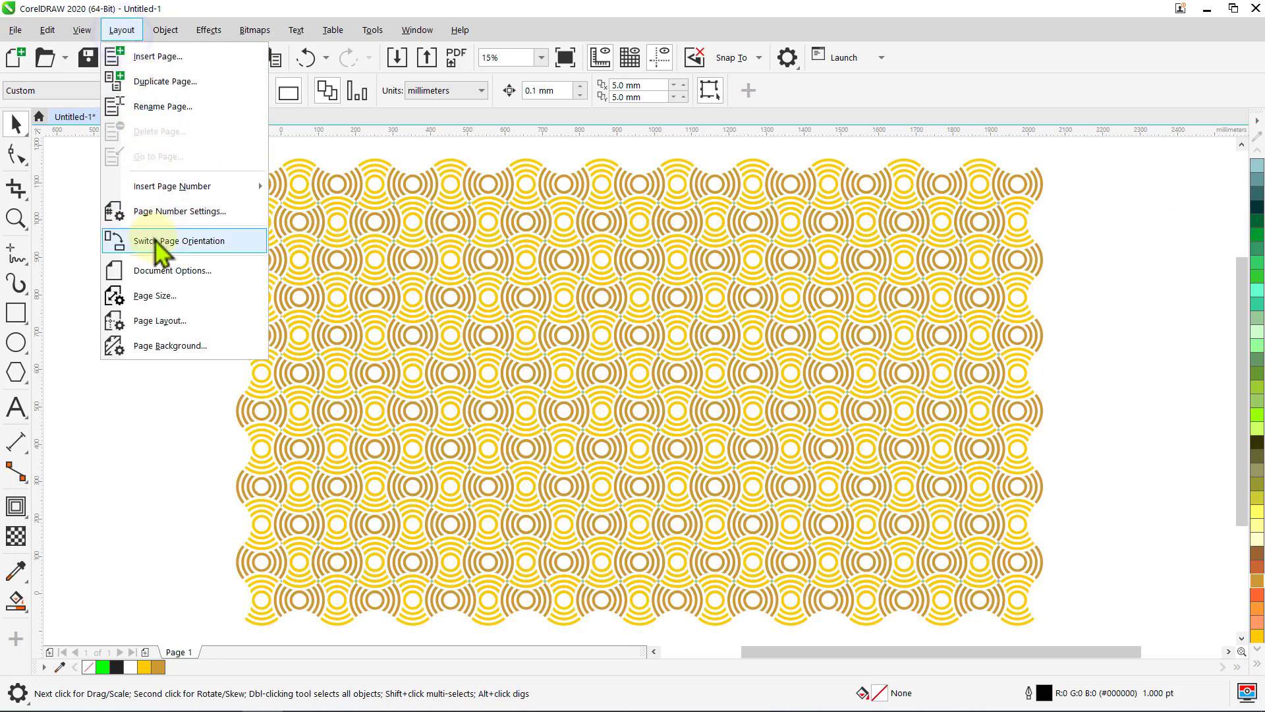
click(161, 272)
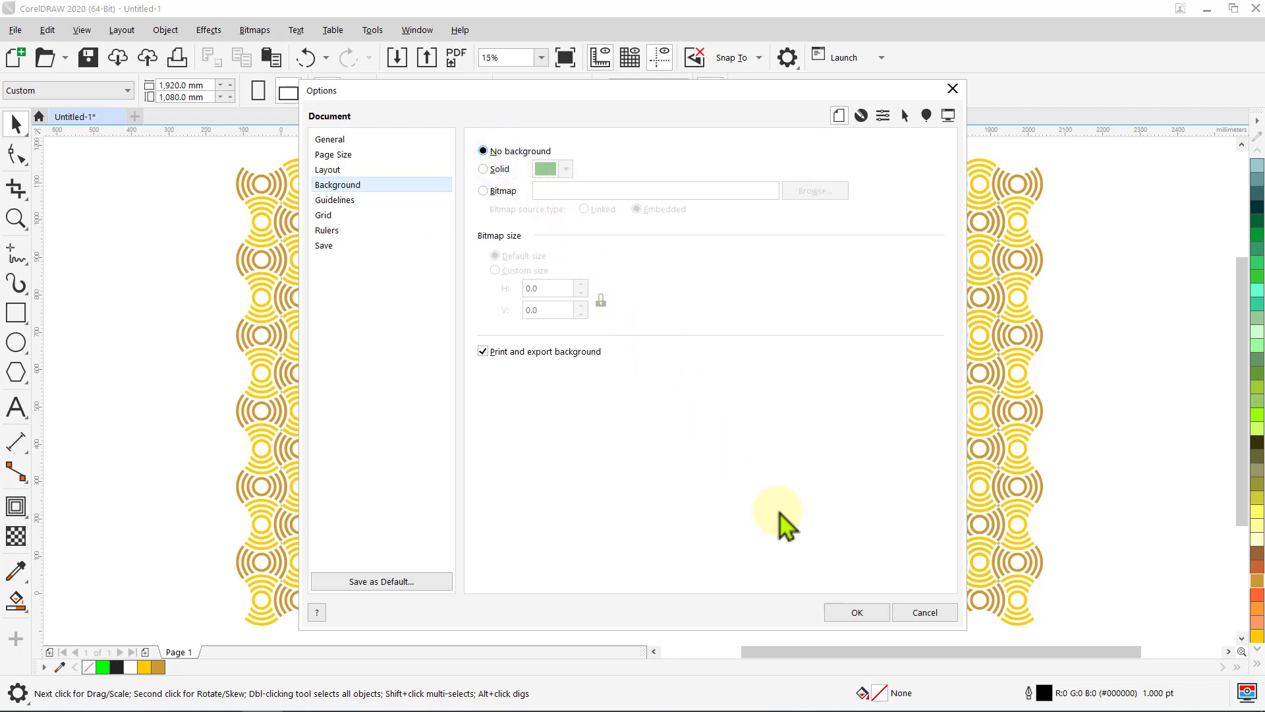
click(847, 608)
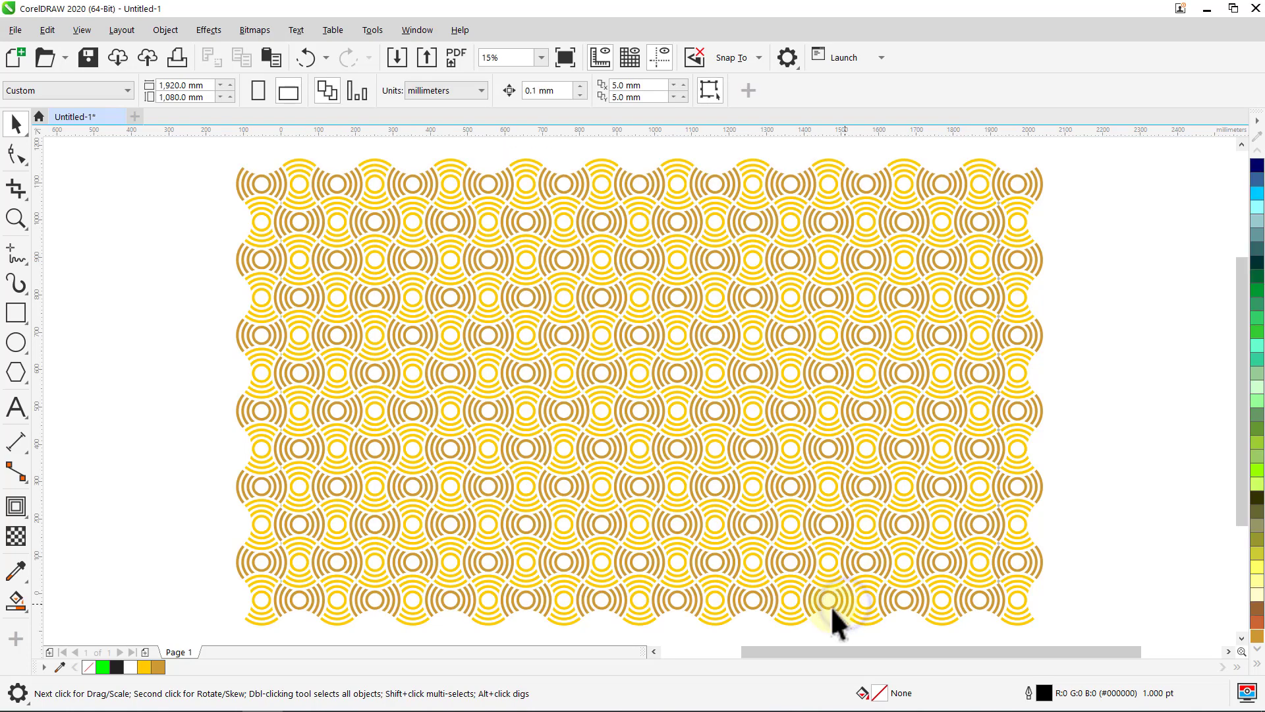
- Create a page-sized rectangle with no outline and a white fill, and bring it in front of the pattern
double_click(15, 315)
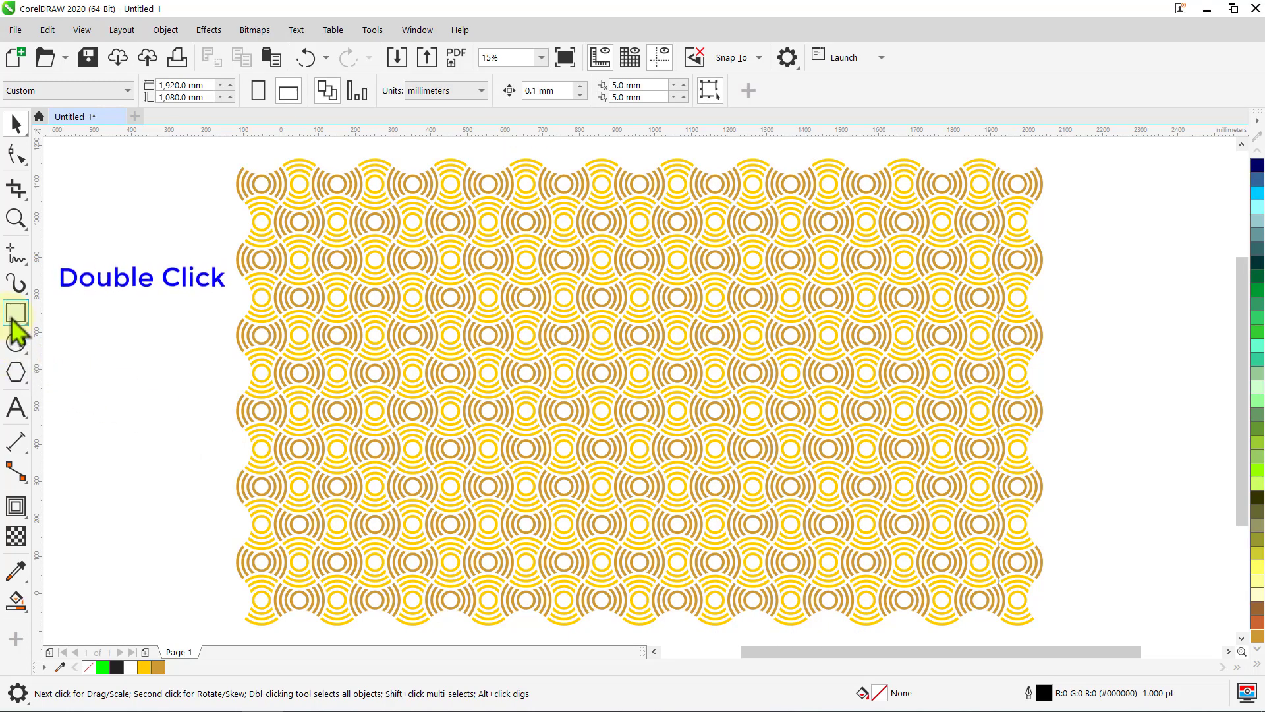
key(space)
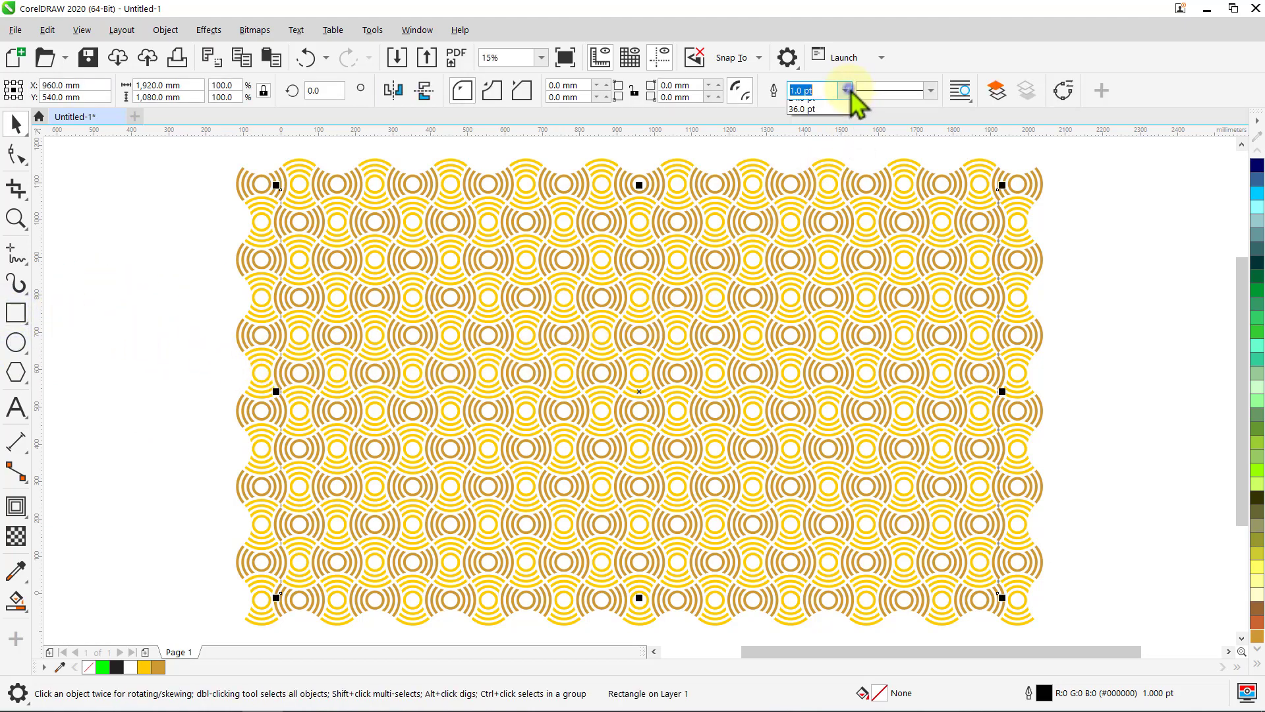
click(832, 105)
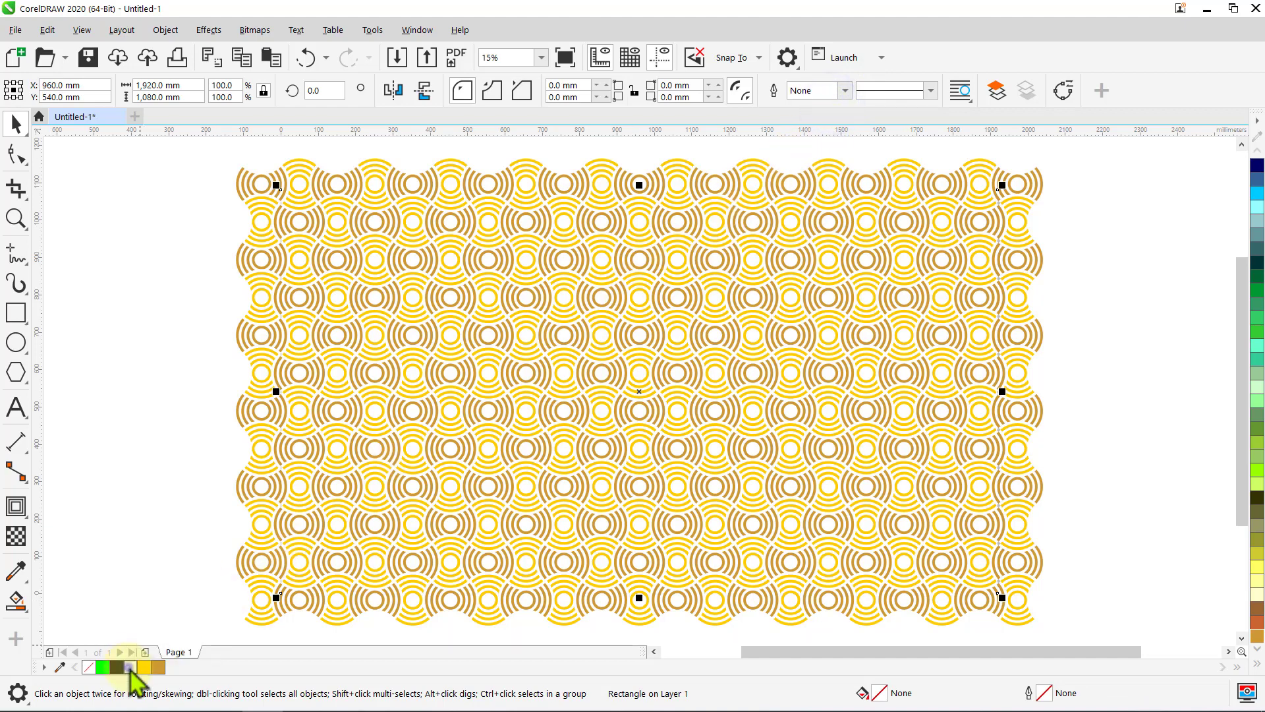
click(131, 667)
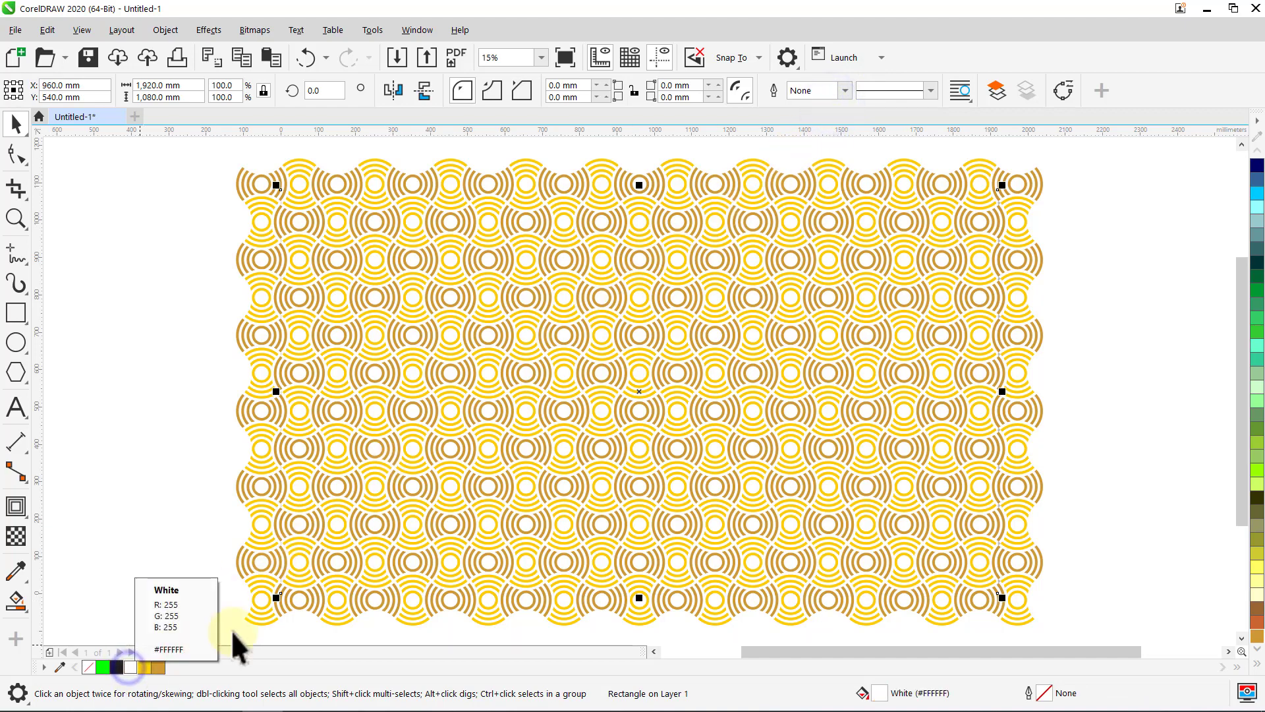
click(996, 93)
click(1111, 170)
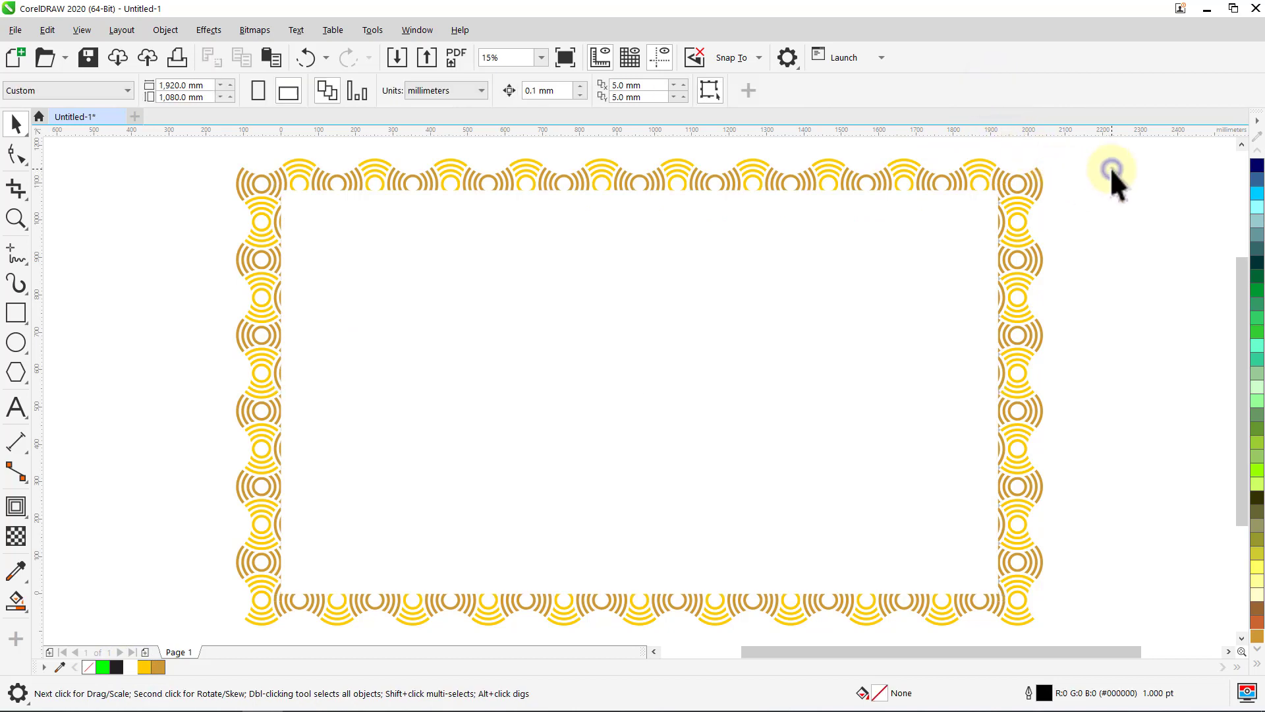
- PowerClip the pattern group inside the white page-sized rectangle and preview the artwork full screen
click(1024, 208)
right_click(1023, 204)
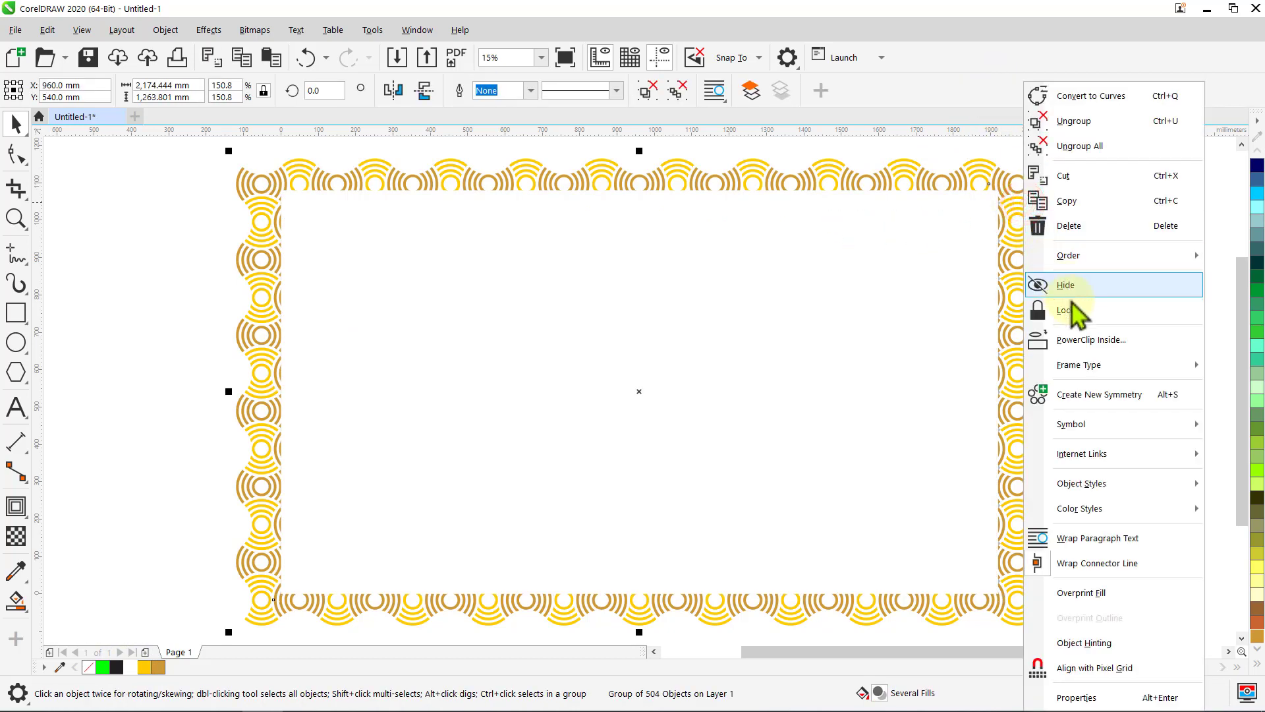
click(1090, 341)
click(975, 245)
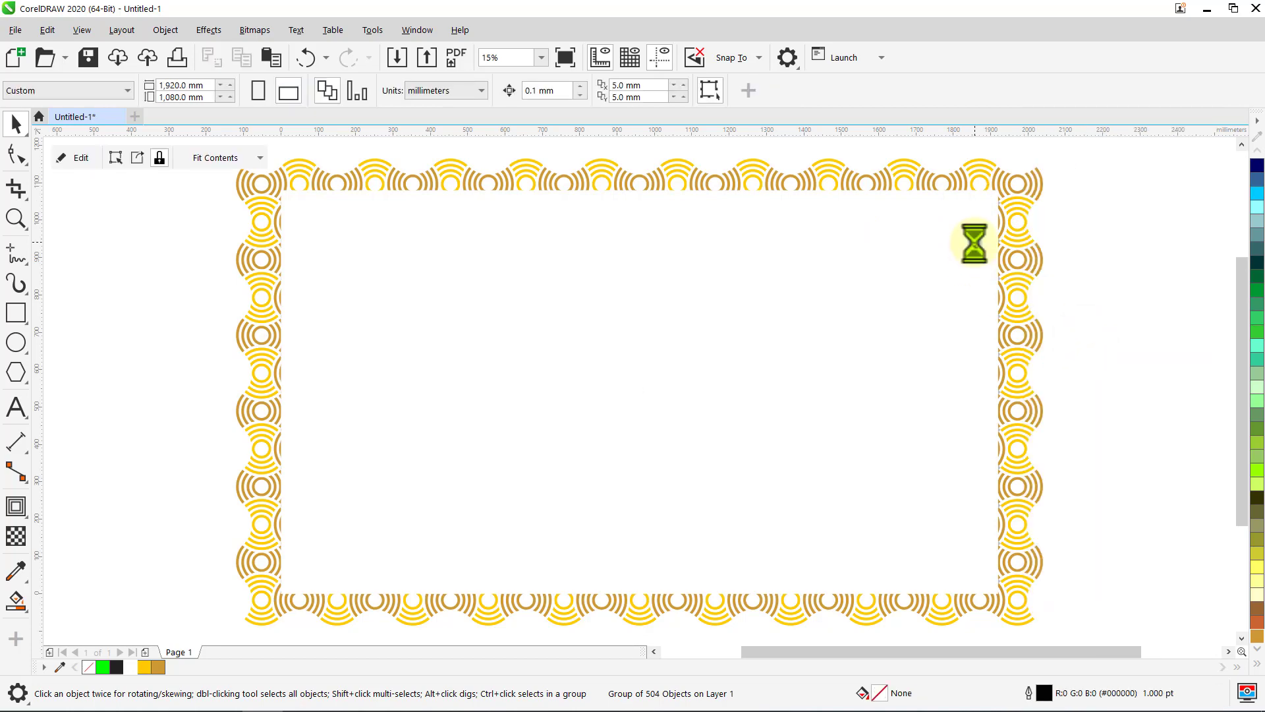
click(1213, 149)
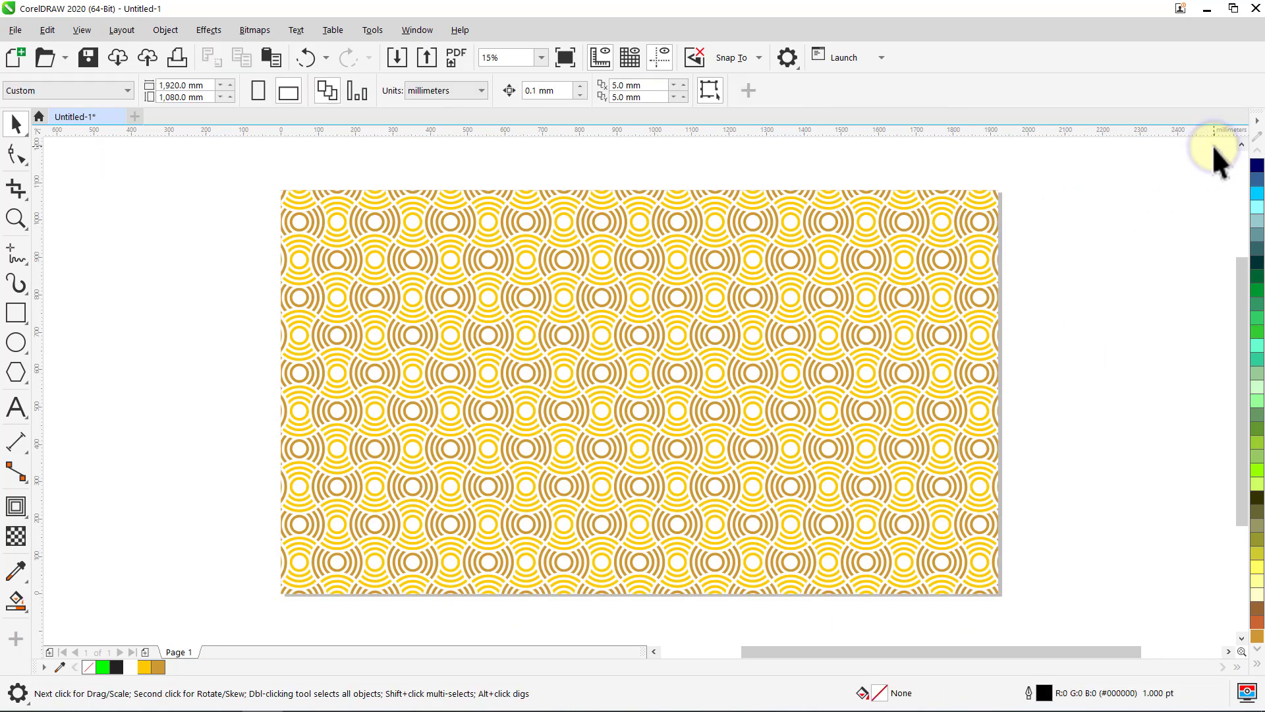
key(F4)
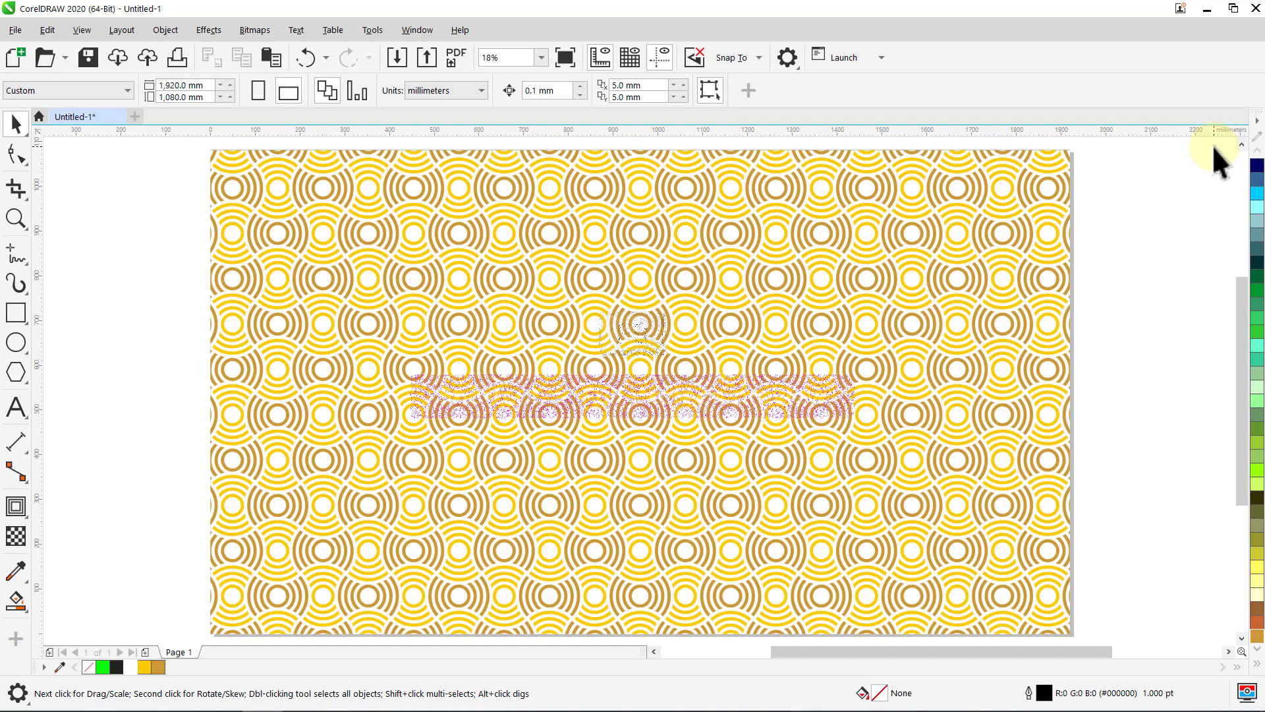
key(F9)
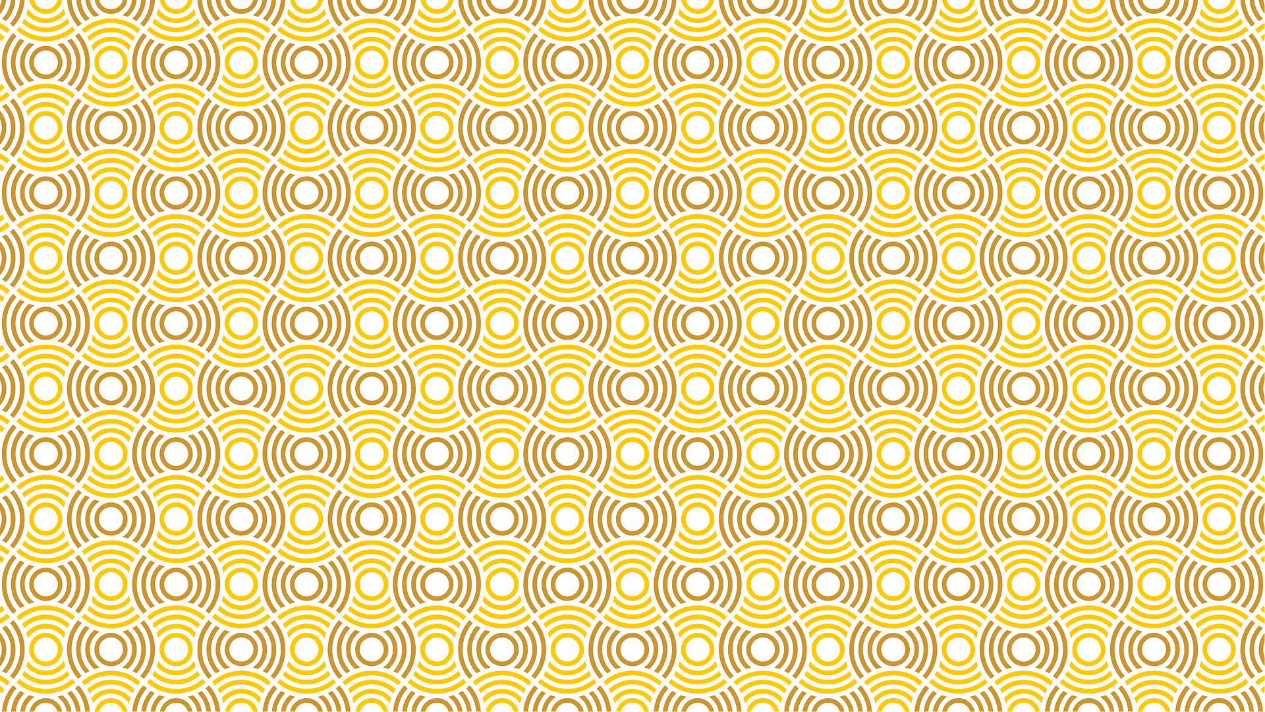